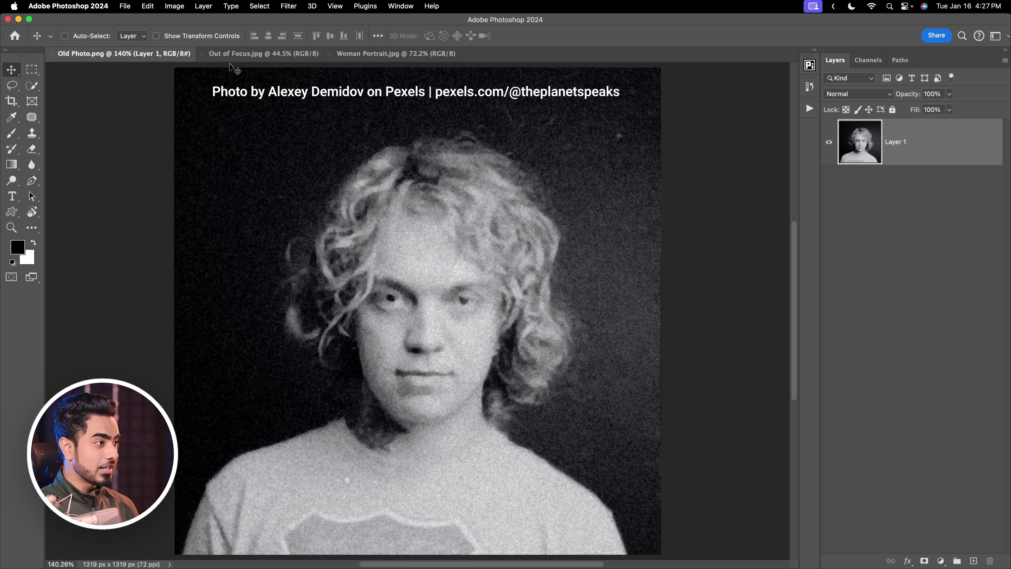
- Examine the Out of Focus.jpg and Woman Portrait.jpg photos, looking closely at how blurry the woman's face is
{"action": "left_click", "coordinate": [242, 57]}
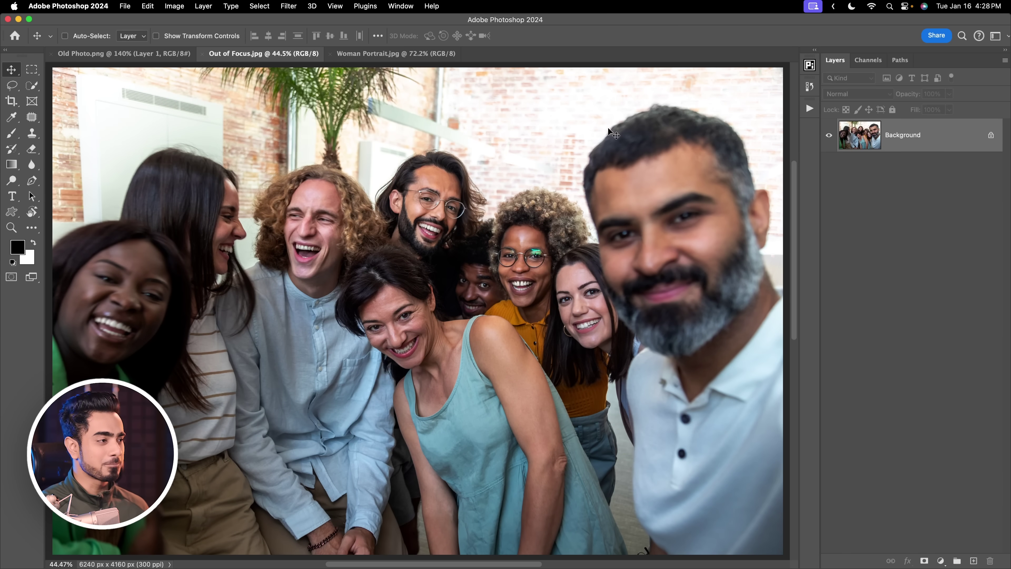
{"action": "left_click", "coordinate": [370, 54]}
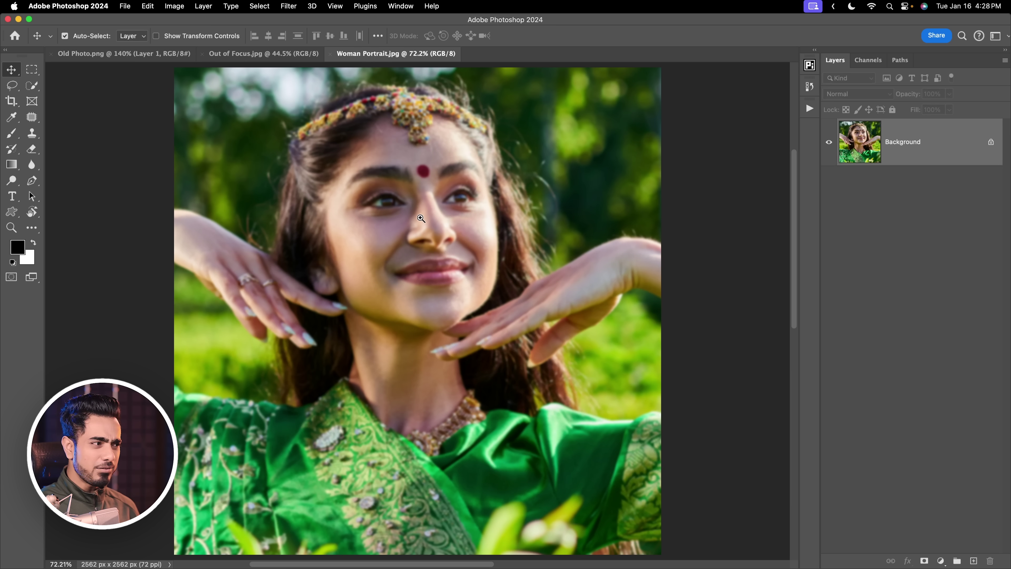
{"action": "left_click_drag", "start_coordinate": [430, 207], "coordinate": [451, 218]}
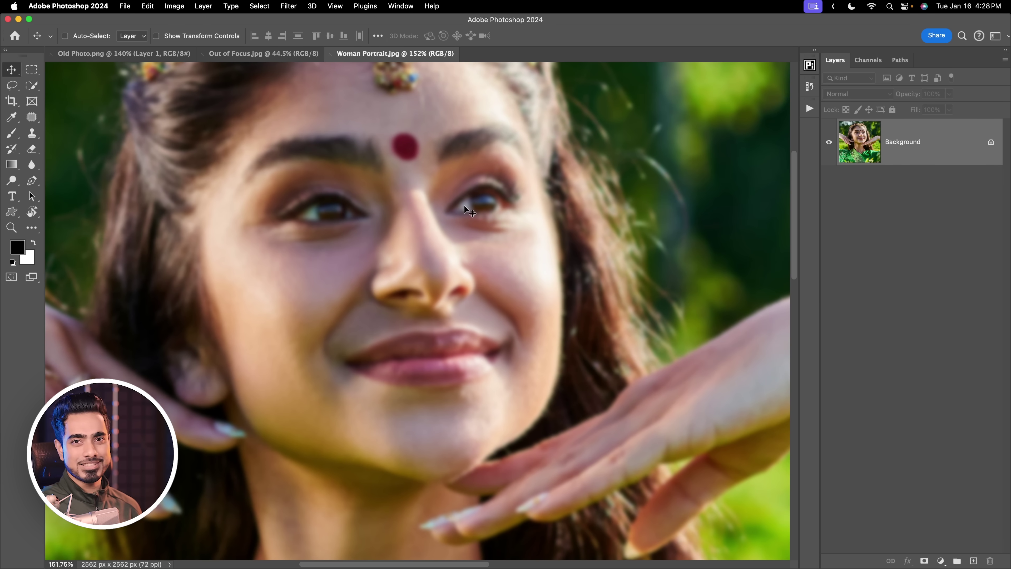
{"action": "left_click_drag", "start_coordinate": [355, 207], "coordinate": [380, 203]}
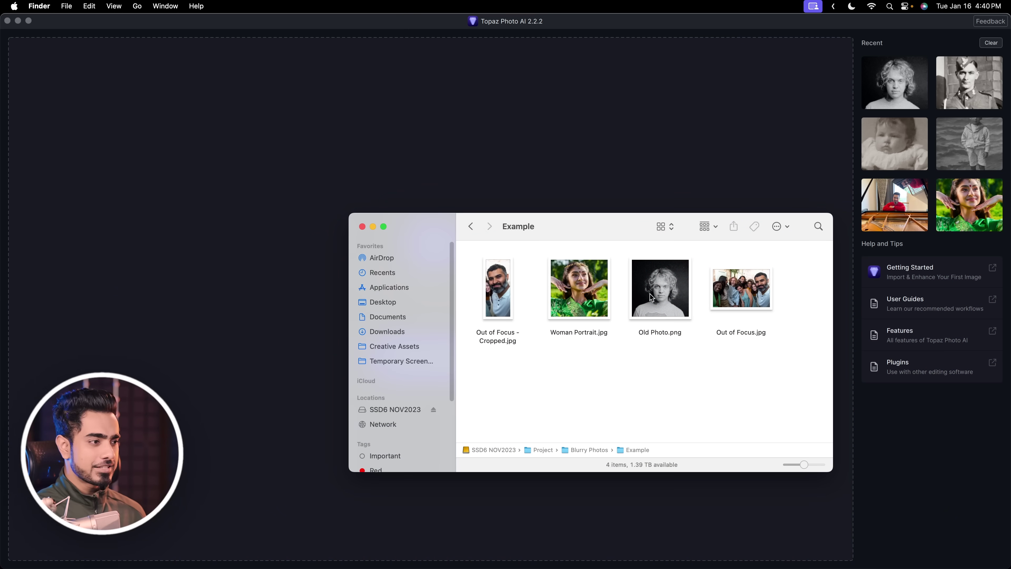
- Switch to Topaz Photo AI, load Old Photo.png from the Example folder and compare the enhanced face and hair with the original
{"action": "left_click_drag", "start_coordinate": [660, 287], "coordinate": [558, 169]}
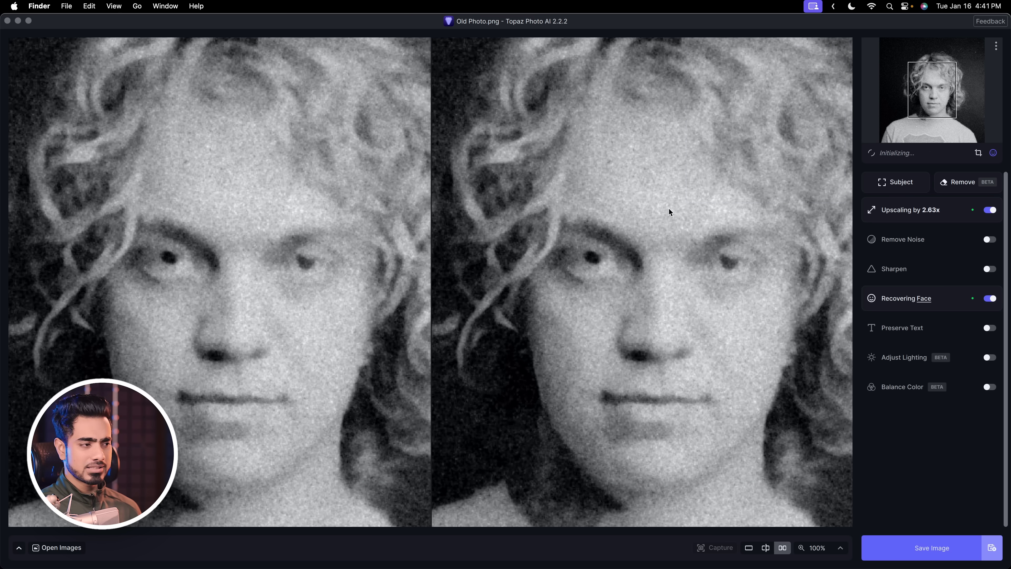
{"action": "left_click", "coordinate": [665, 256]}
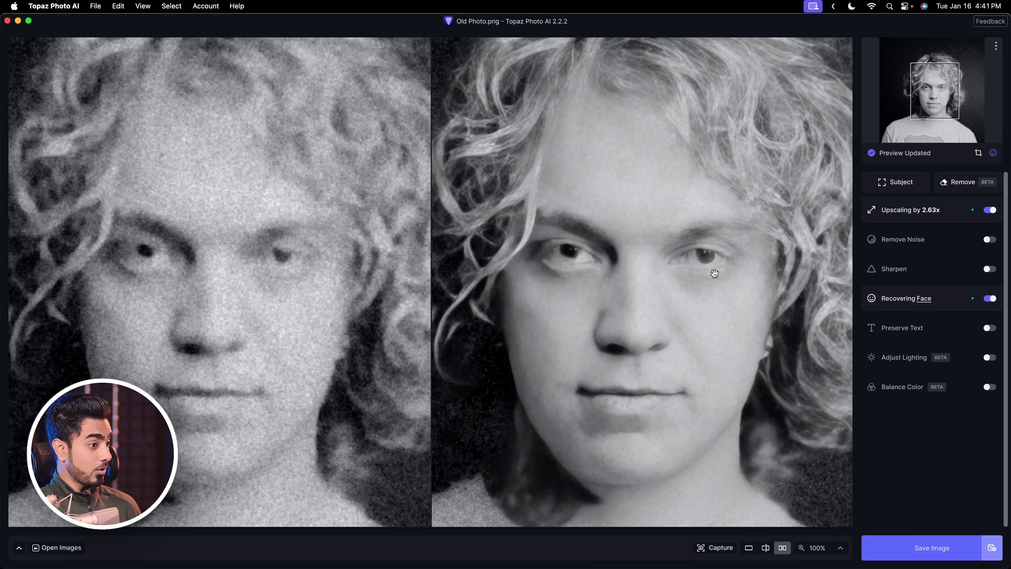
{"action": "key", "text": "super+minus"}
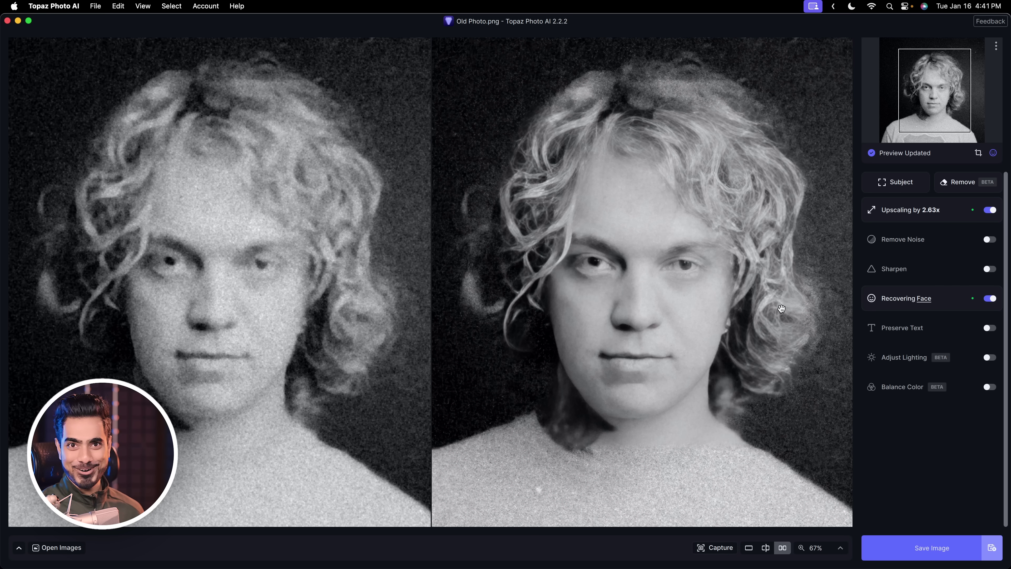
{"action": "left_click_drag", "start_coordinate": [750, 343], "coordinate": [729, 325]}
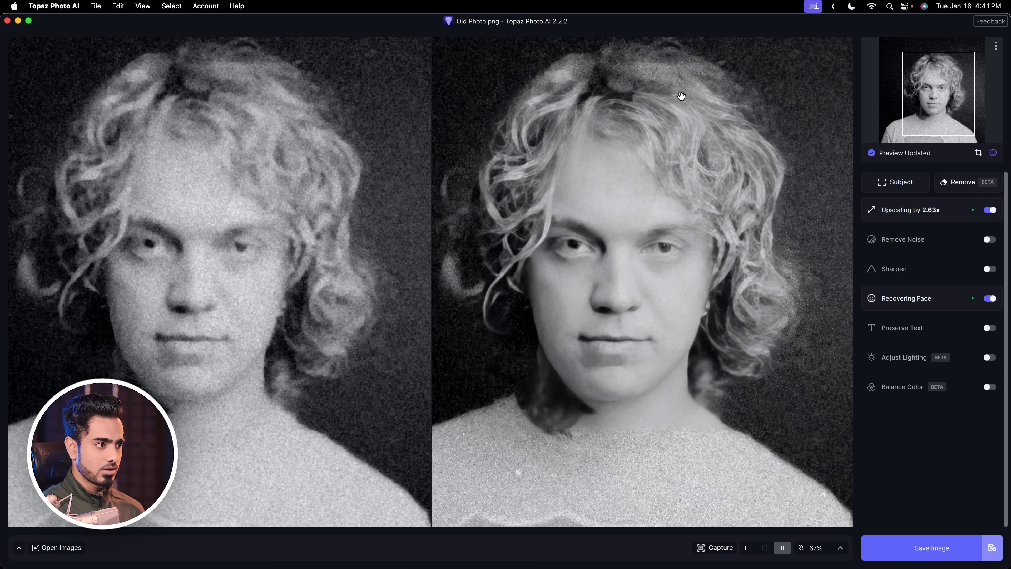
{"action": "left_click_drag", "start_coordinate": [596, 259], "coordinate": [622, 261]}
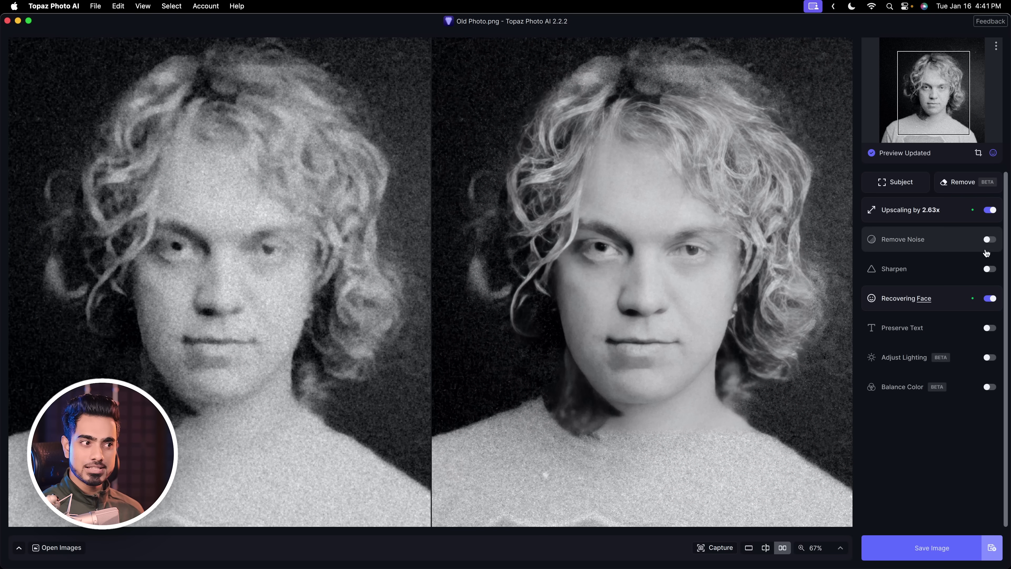
- Turn on noise removal for the old photo with the Strong AI model and raise Recover Original Detail
{"action": "left_click", "coordinate": [990, 239]}
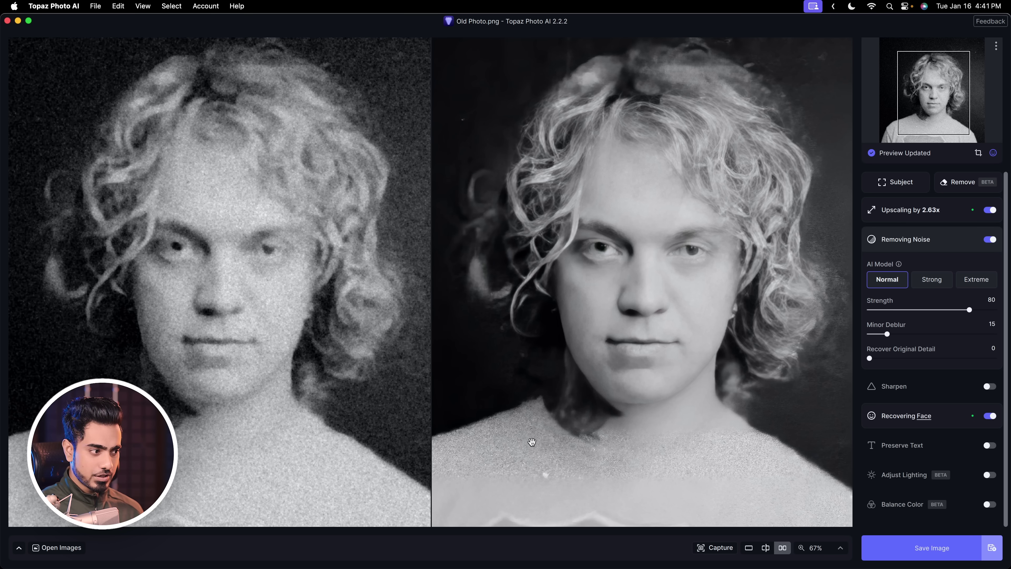
{"action": "left_click_drag", "start_coordinate": [531, 442], "coordinate": [728, 463]}
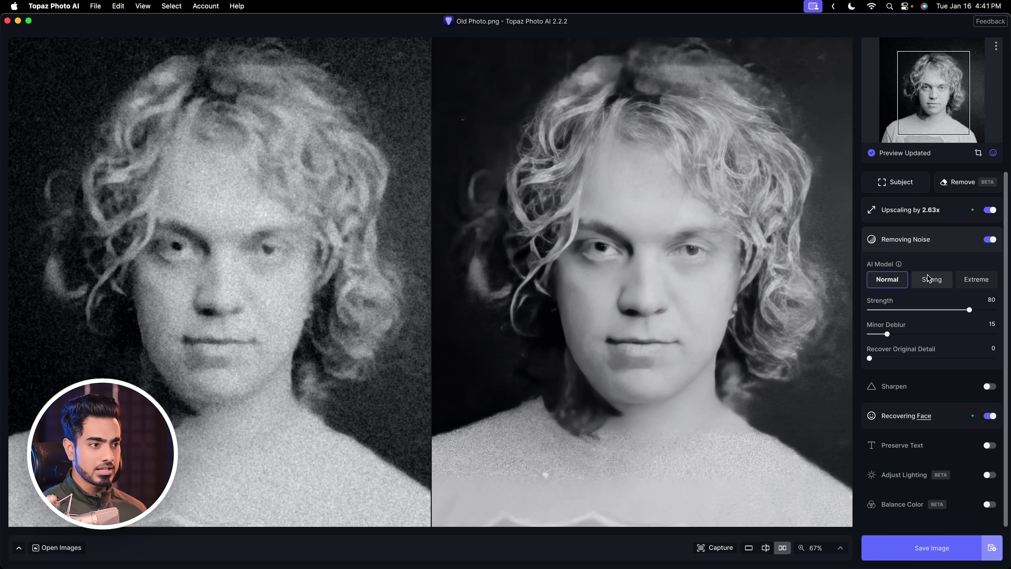
{"action": "left_click", "coordinate": [934, 287]}
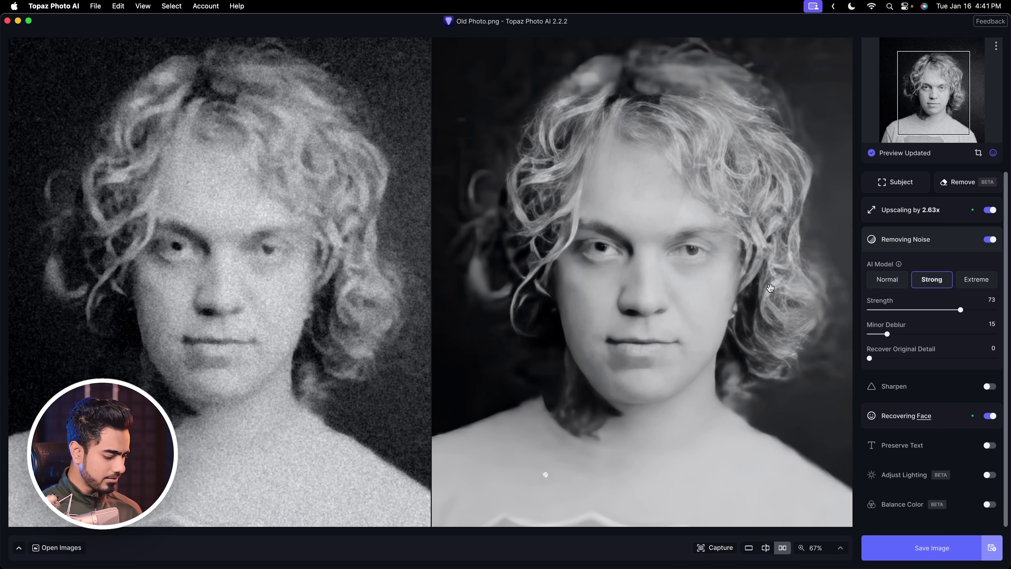
{"action": "key", "text": "super+minus"}
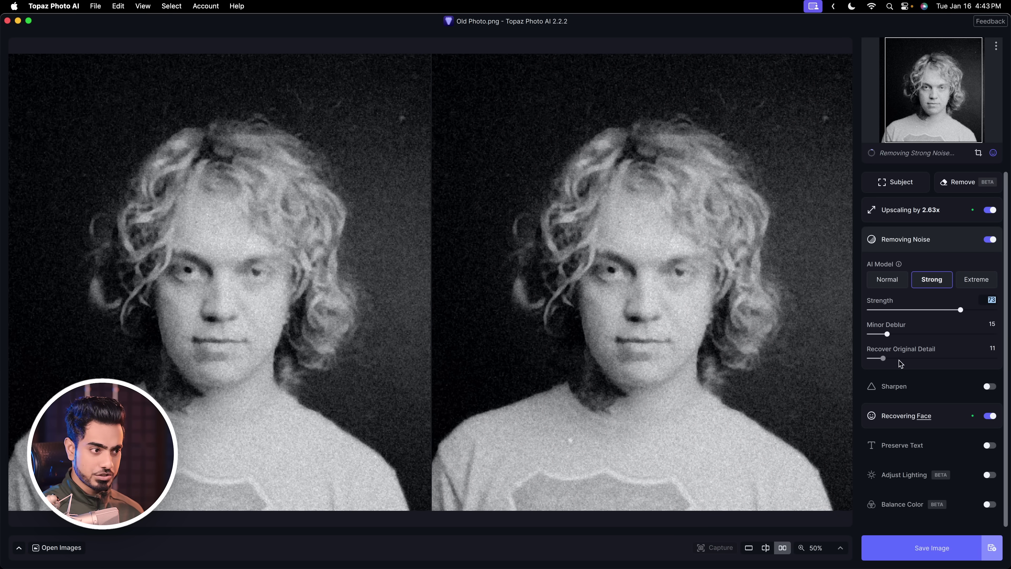
{"action": "left_click_drag", "start_coordinate": [874, 359], "coordinate": [934, 368]}
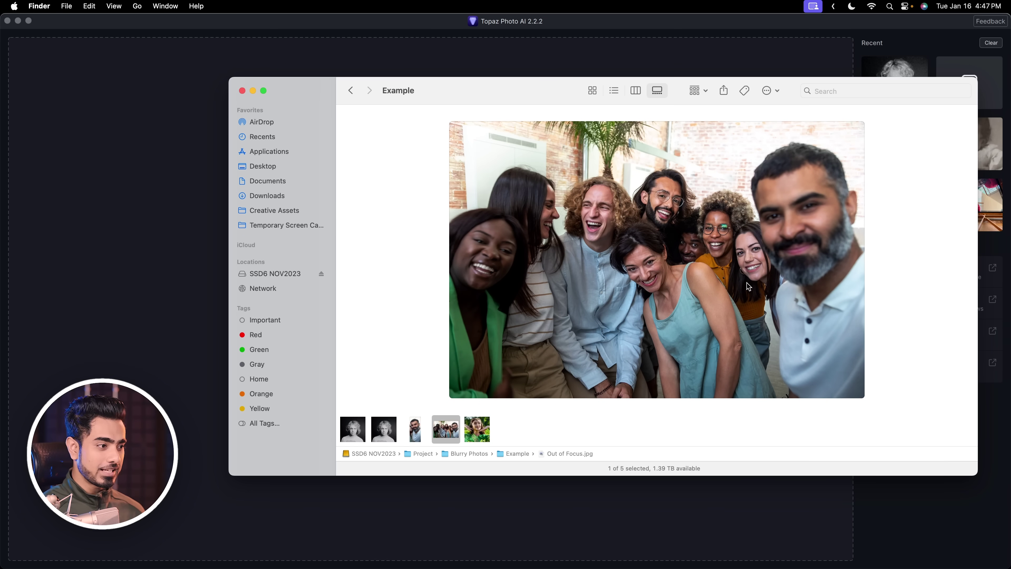
- Load Out of Focus - Cropped.jpg from the Example folder into Topaz Photo AI and check the sharpened preview of the man
{"action": "left_click", "coordinate": [416, 439]}
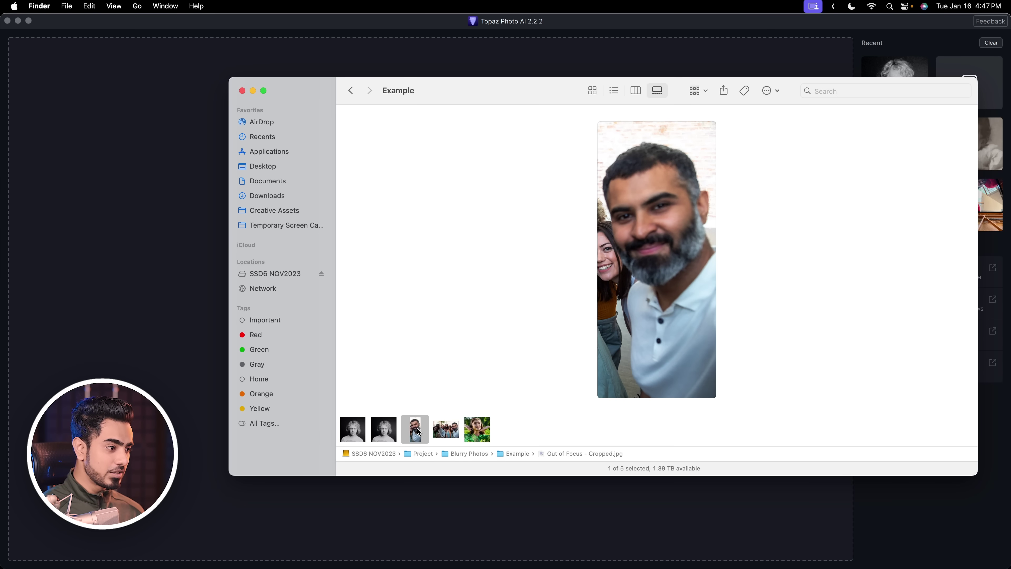
{"action": "left_click_drag", "start_coordinate": [343, 321], "coordinate": [163, 295]}
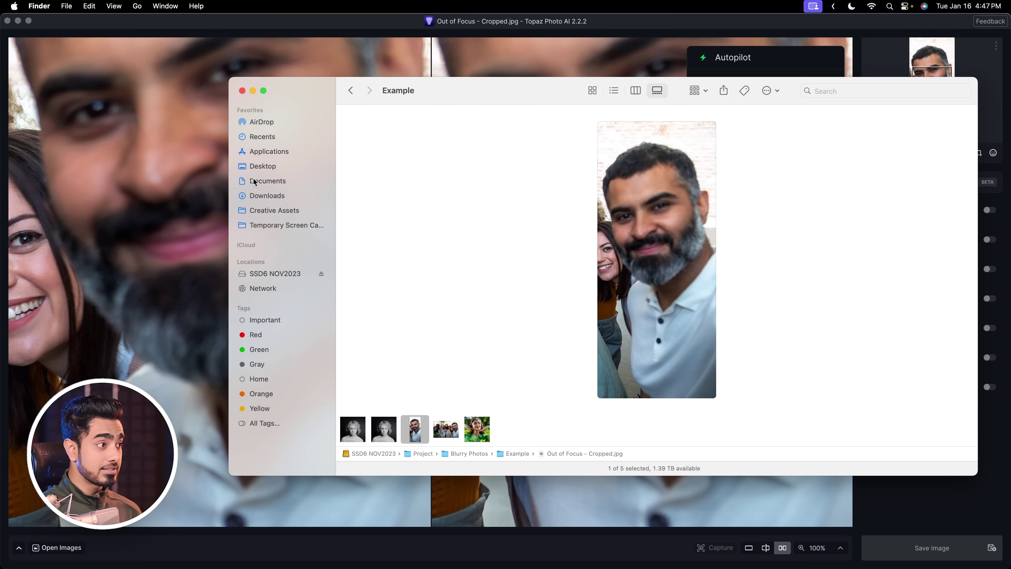
{"action": "left_click", "coordinate": [455, 56]}
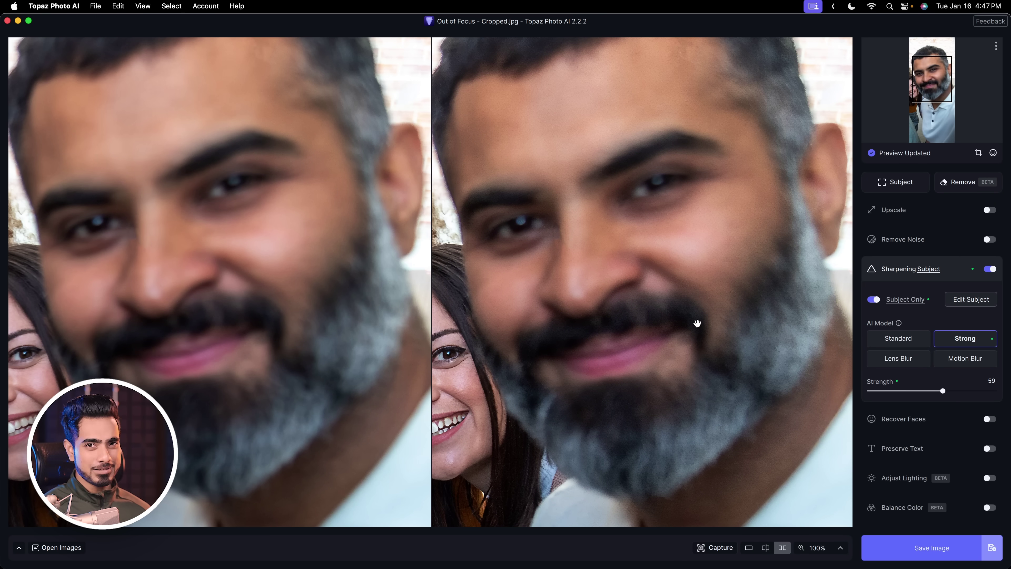
{"action": "key", "text": "super+0"}
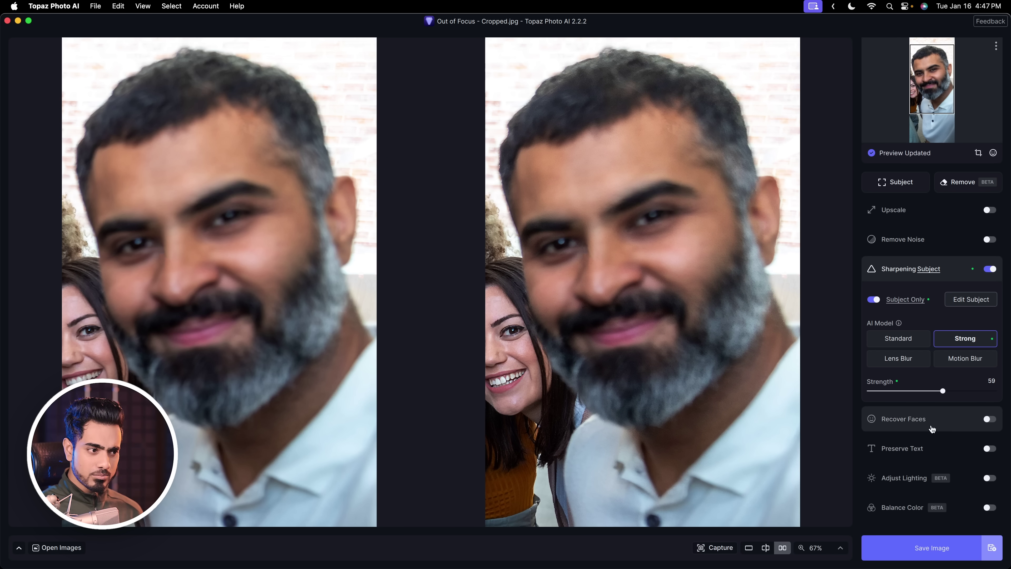
- Enable face recovery for the cropped out-of-focus photo and inspect the man's face, beard and shirt against the original
{"action": "left_click", "coordinate": [974, 425]}
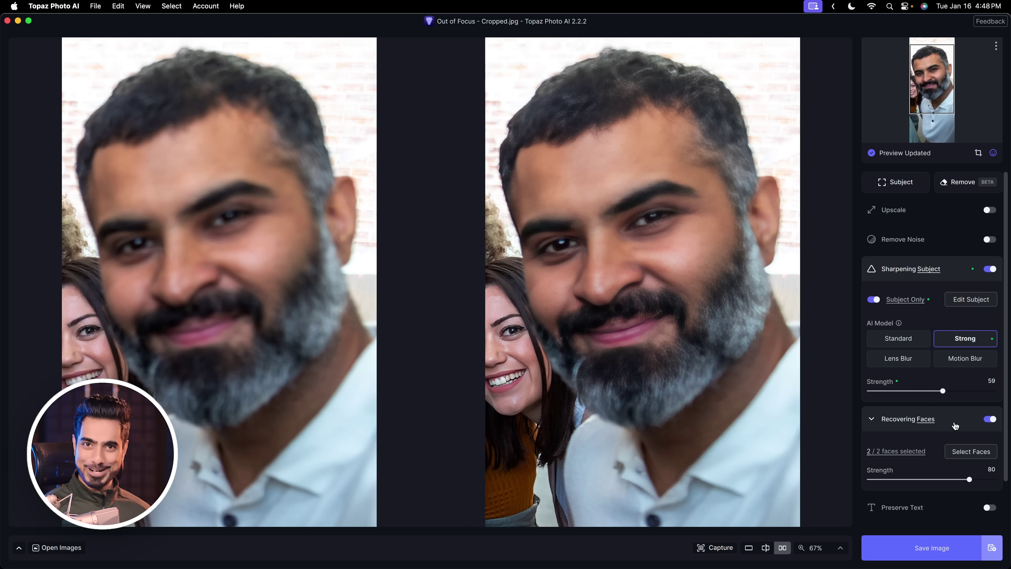
{"action": "left_click", "coordinate": [703, 279]}
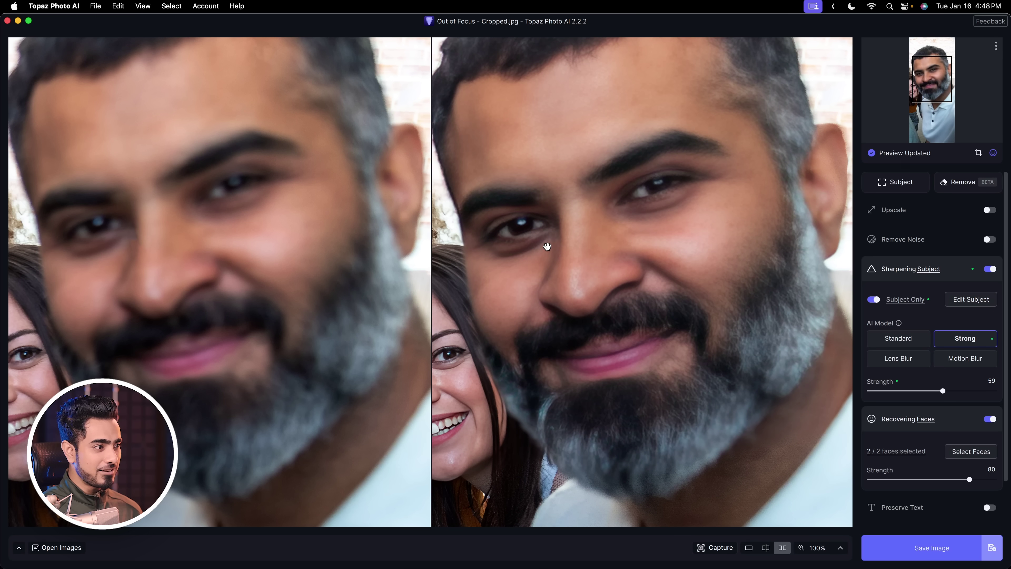
{"action": "scroll", "coordinate": [600, 239], "scroll_direction": "up", "scroll_amount": 3}
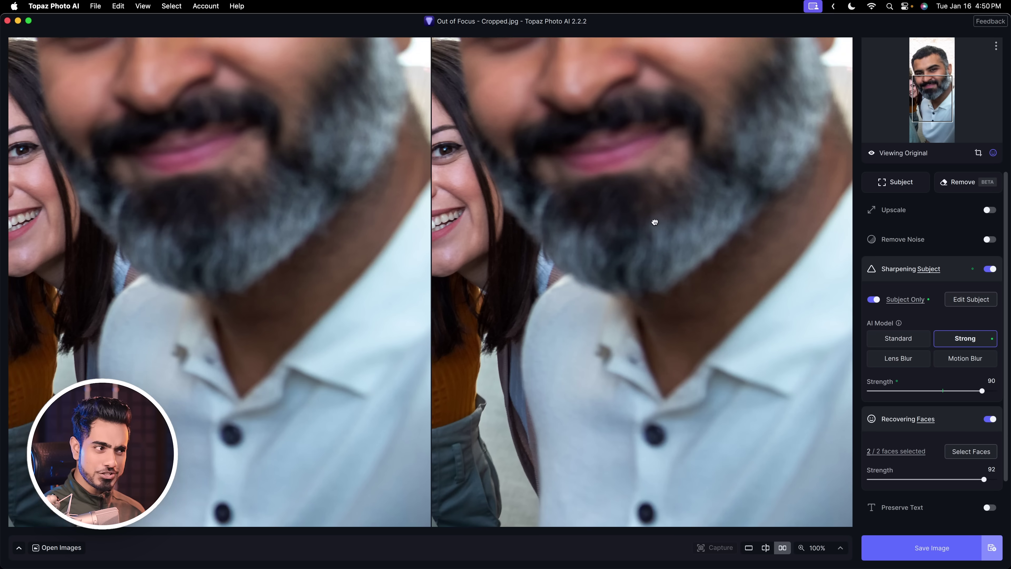
{"action": "scroll", "coordinate": [652, 221], "scroll_direction": "down", "scroll_amount": 2}
{"action": "left_click_drag", "start_coordinate": [710, 369], "coordinate": [672, 353]}
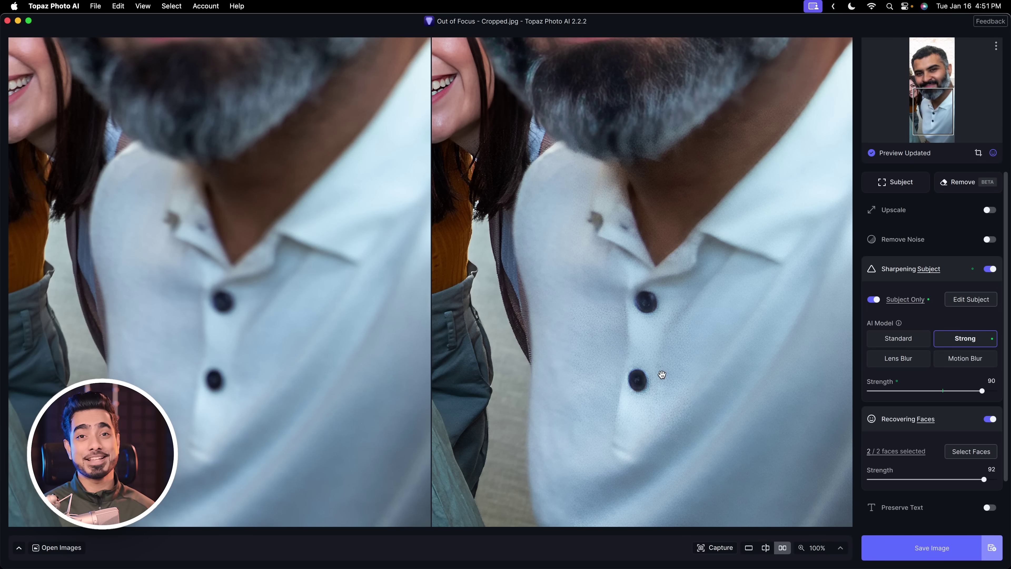
- Load Woman Portrait.jpg into Topaz Photo AI and compare the sharpened eyes, skin and hair with the original at 200%
{"action": "left_click_drag", "start_coordinate": [802, 217], "coordinate": [280, 249]}
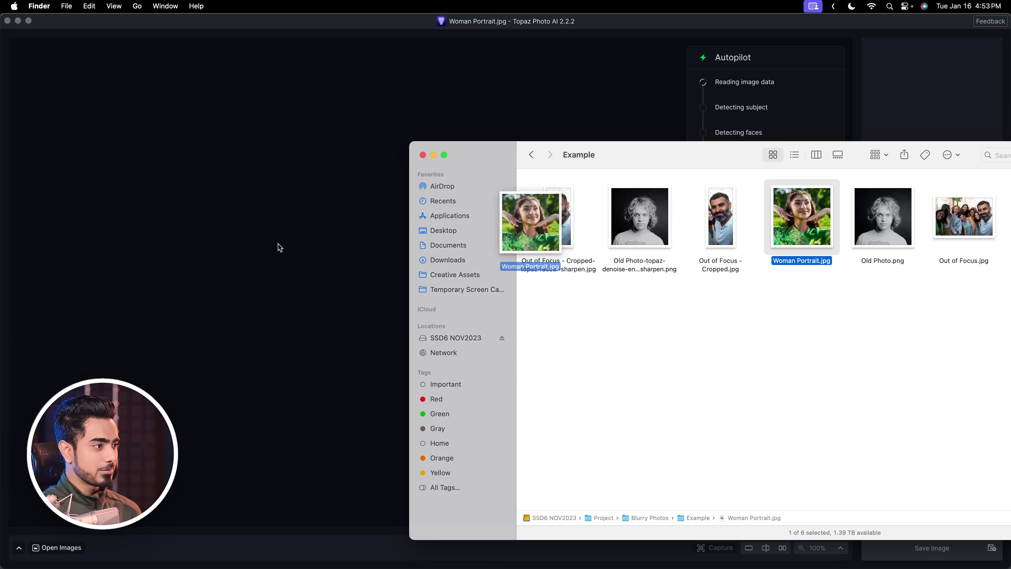
{"action": "left_click", "coordinate": [435, 155]}
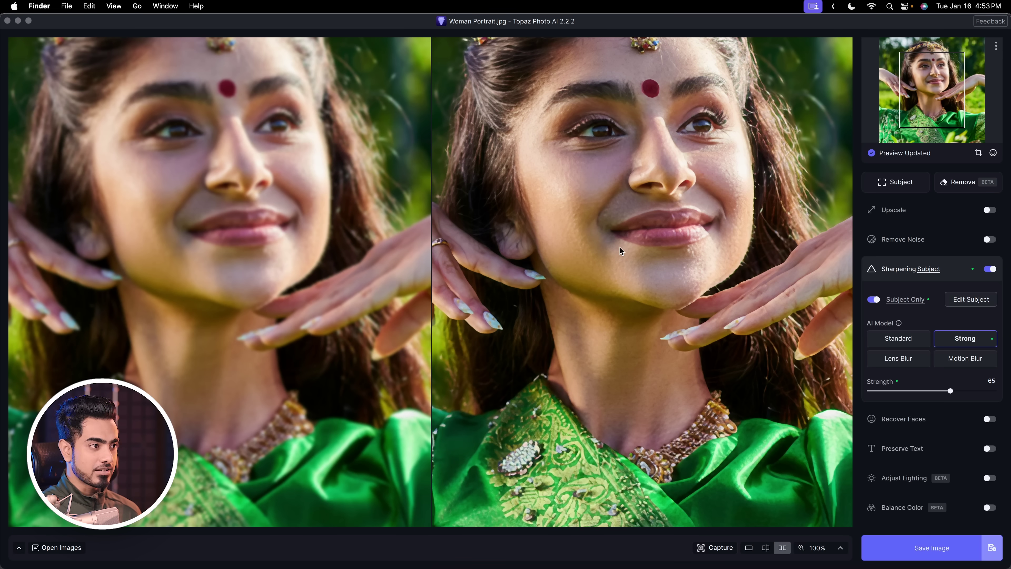
{"action": "left_click_drag", "start_coordinate": [619, 200], "coordinate": [617, 269]}
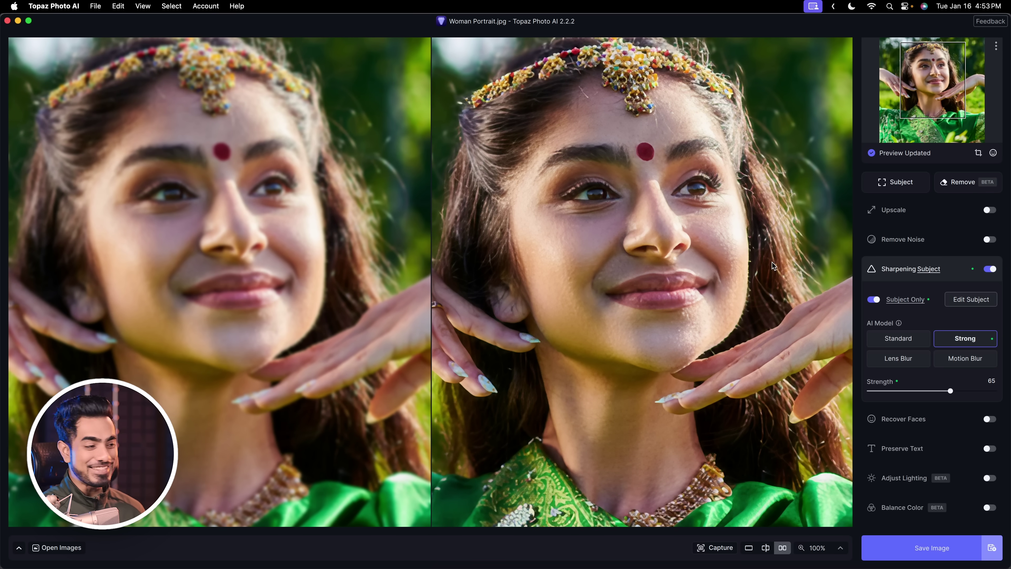
{"action": "key", "text": "super+equal"}
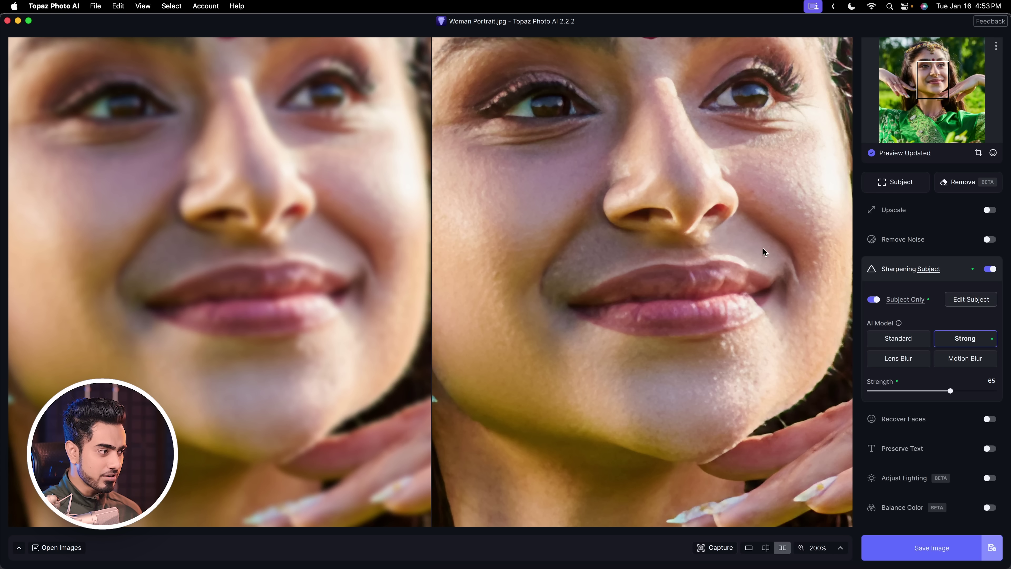
{"action": "left_click_drag", "start_coordinate": [775, 293], "coordinate": [652, 295]}
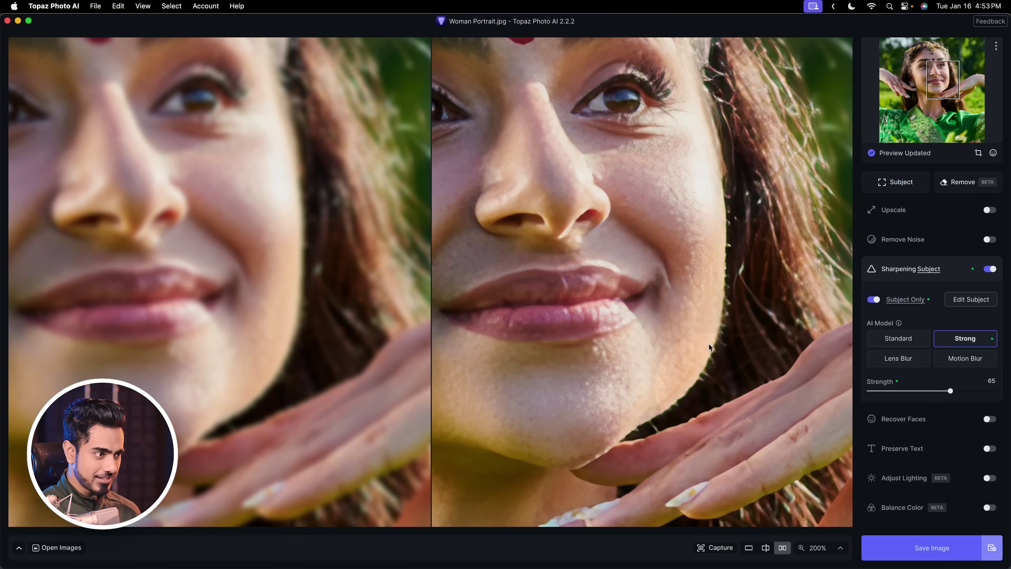
{"action": "left_click_drag", "start_coordinate": [510, 209], "coordinate": [692, 338]}
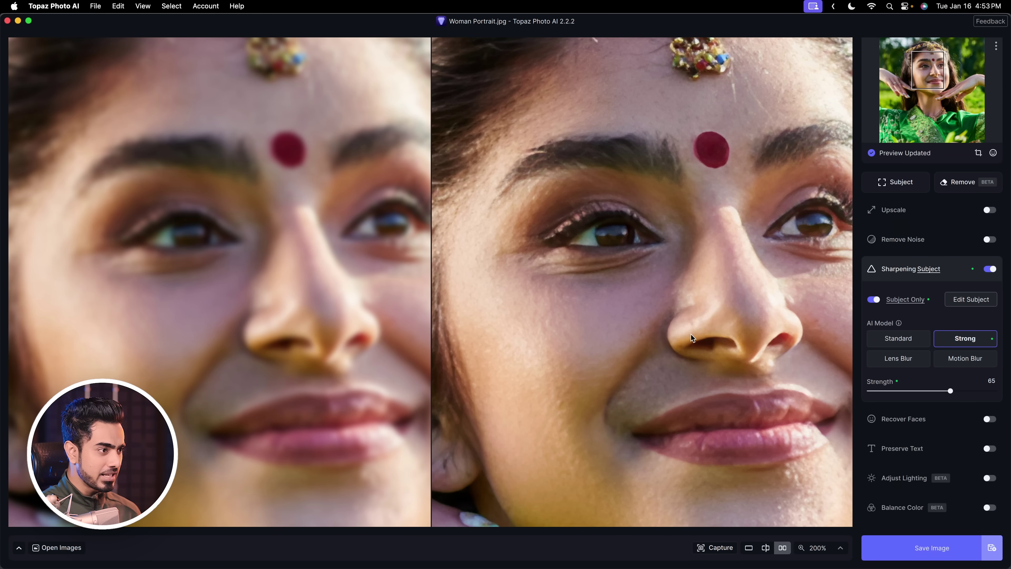
{"action": "key", "text": "super+minus"}
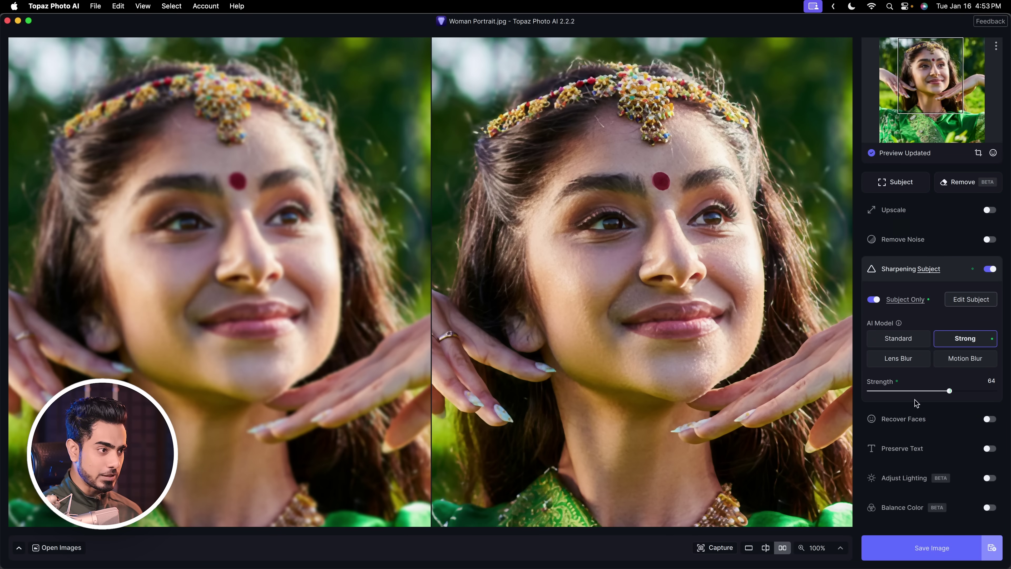
- Set the subject sharpening strength to 55 for the woman's portrait and check the face and embroidered dress
{"action": "left_click", "coordinate": [949, 392]}
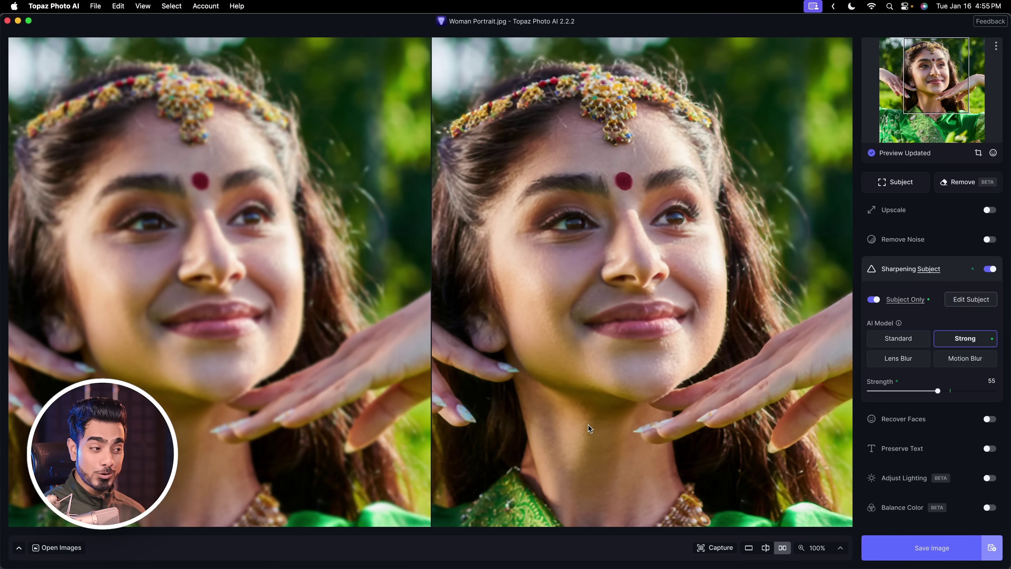
{"action": "scroll", "coordinate": [589, 428], "scroll_direction": "down", "scroll_amount": 5}
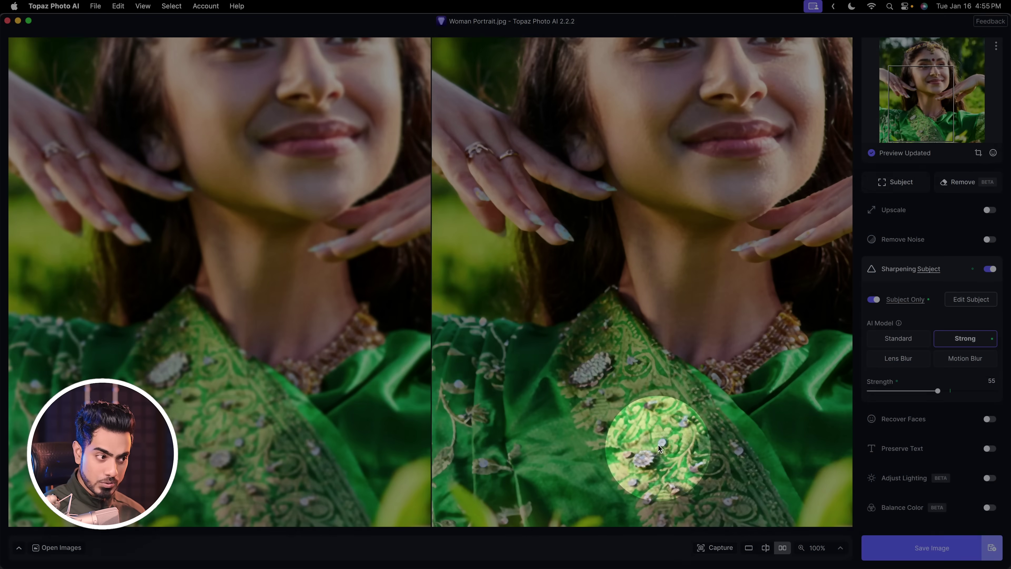
{"action": "scroll", "coordinate": [652, 398], "scroll_direction": "up", "scroll_amount": 5}
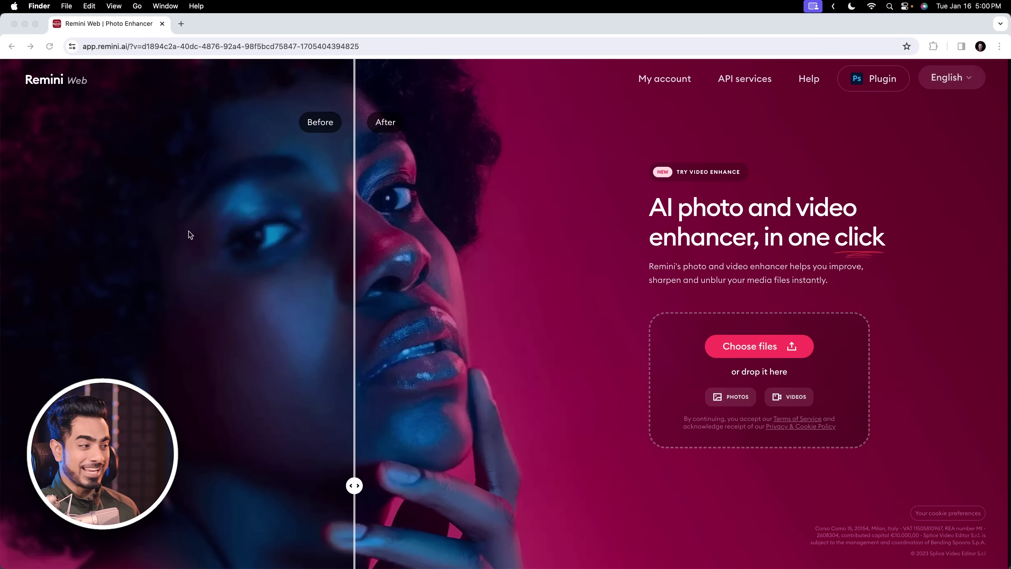
- Upload Old Photo.png from the Example folder to Remini Web and reveal the enhanced version with the before/after comparison
{"action": "left_click", "coordinate": [328, 552]}
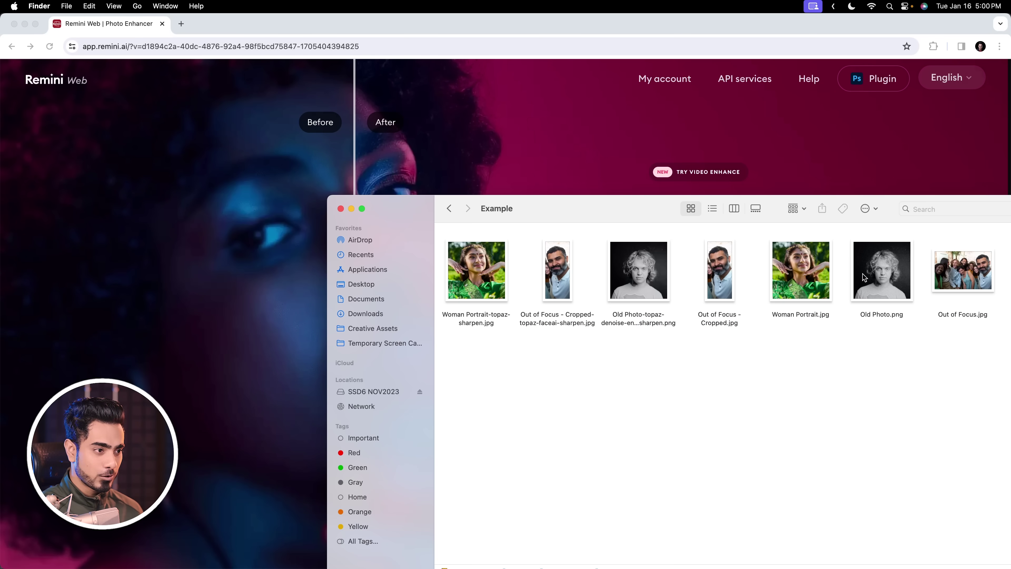
{"action": "left_click_drag", "start_coordinate": [882, 270], "coordinate": [543, 160]}
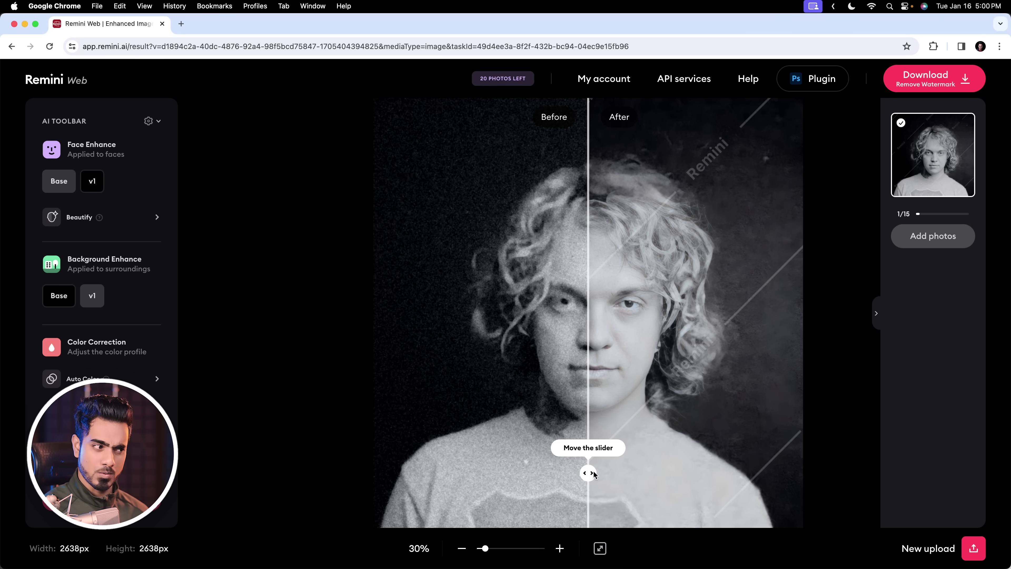
{"action": "left_click_drag", "start_coordinate": [593, 473], "coordinate": [386, 454]}
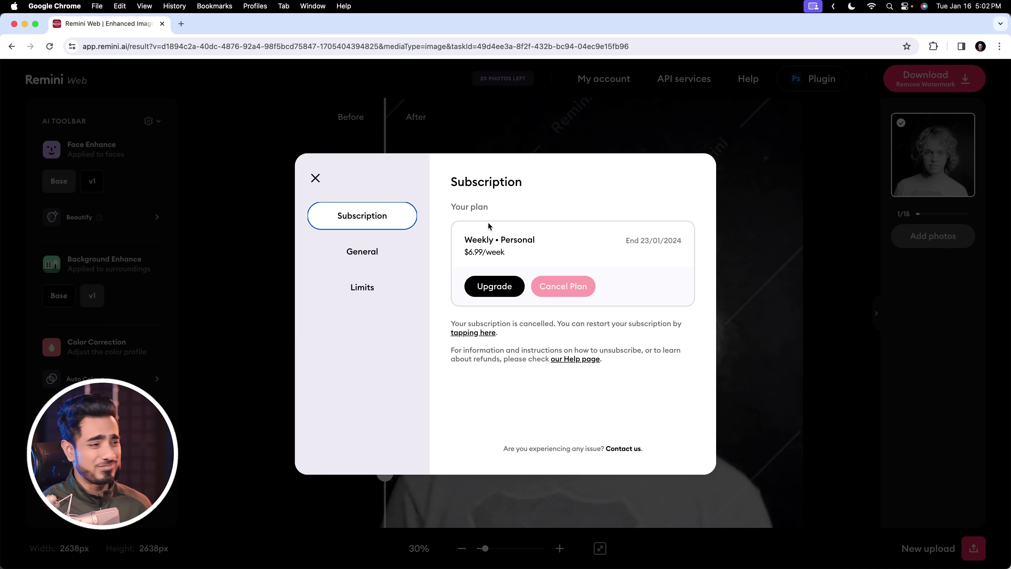
- Open the Remini upgrade options and compare the features and weekly prices of the Personal and Business plans
{"action": "left_click", "coordinate": [504, 288]}
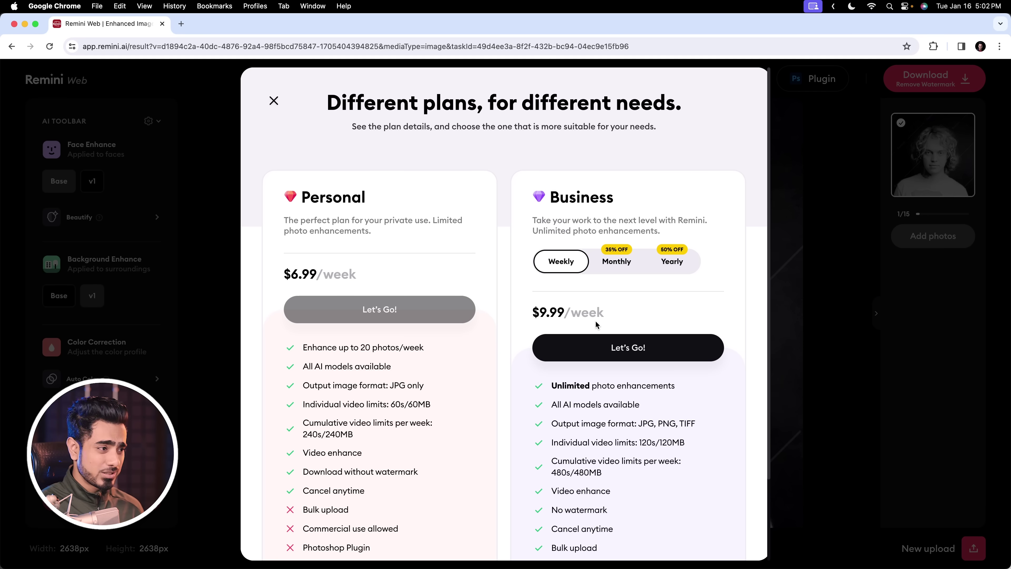
- Try to download the enhanced old photo from Remini in PNG format, and dismiss the upgrade offer
{"action": "left_click", "coordinate": [937, 82]}
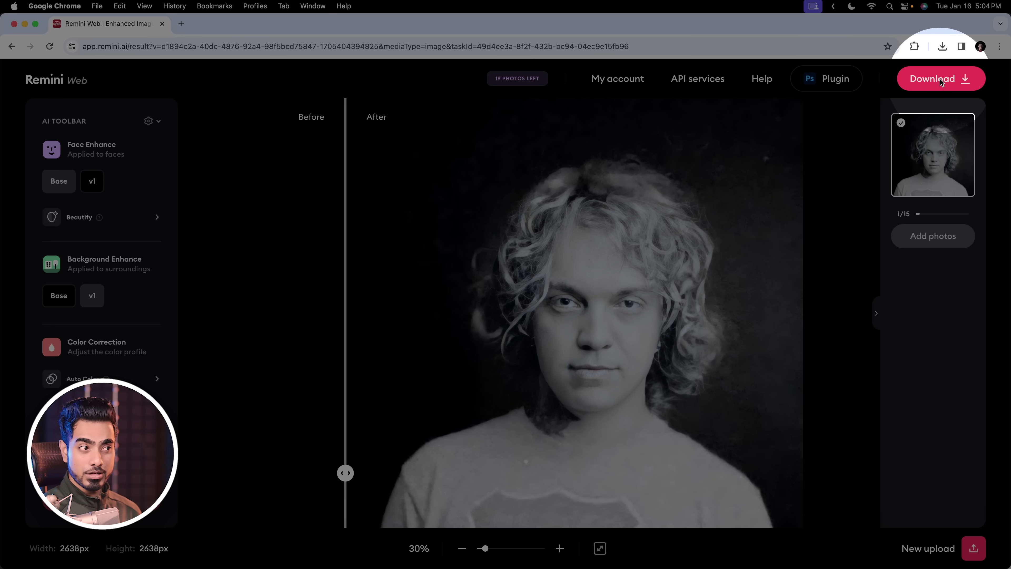
{"action": "left_click", "coordinate": [940, 82]}
{"action": "left_click", "coordinate": [914, 211]}
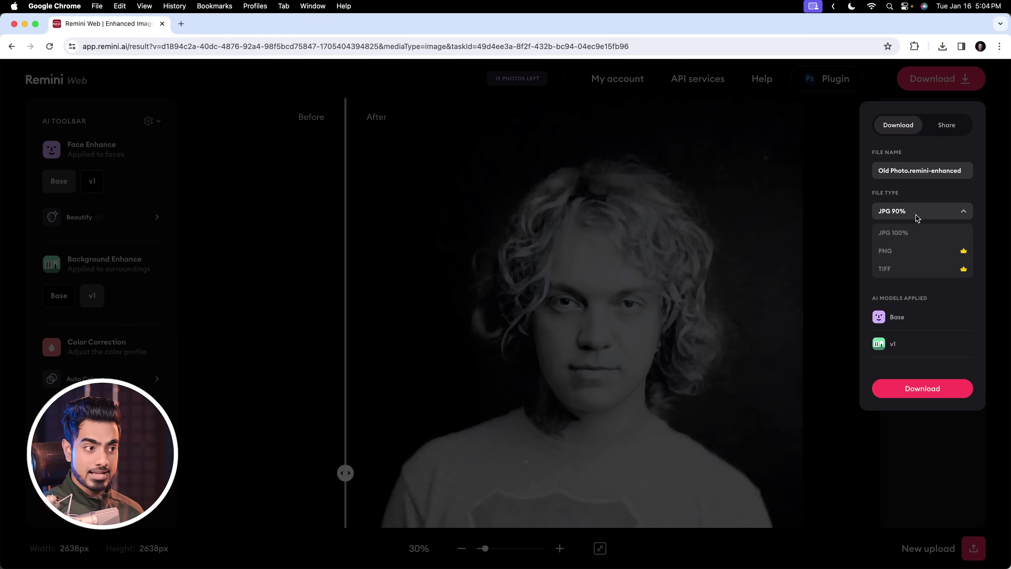
{"action": "left_click", "coordinate": [912, 253]}
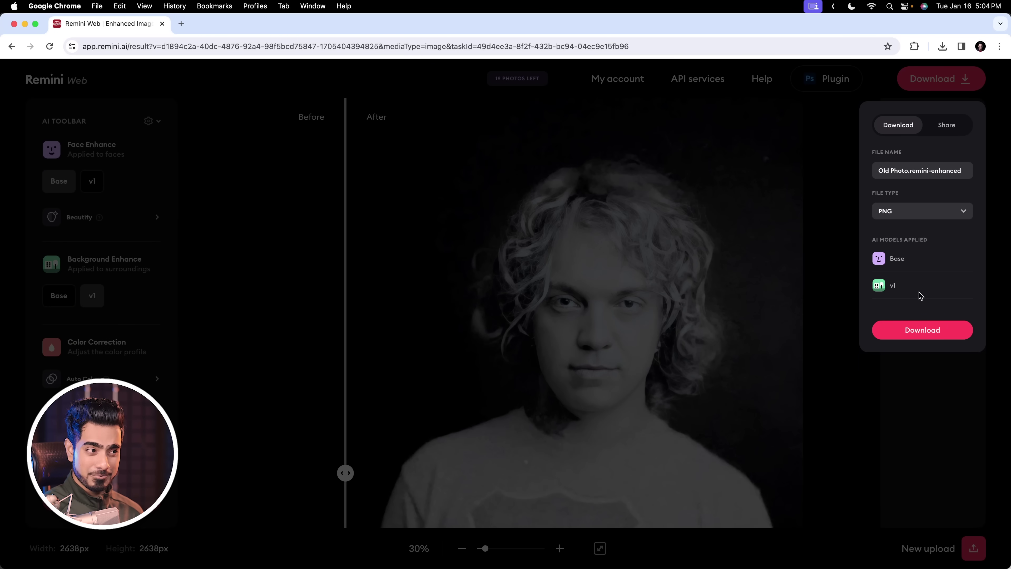
{"action": "left_click", "coordinate": [925, 335]}
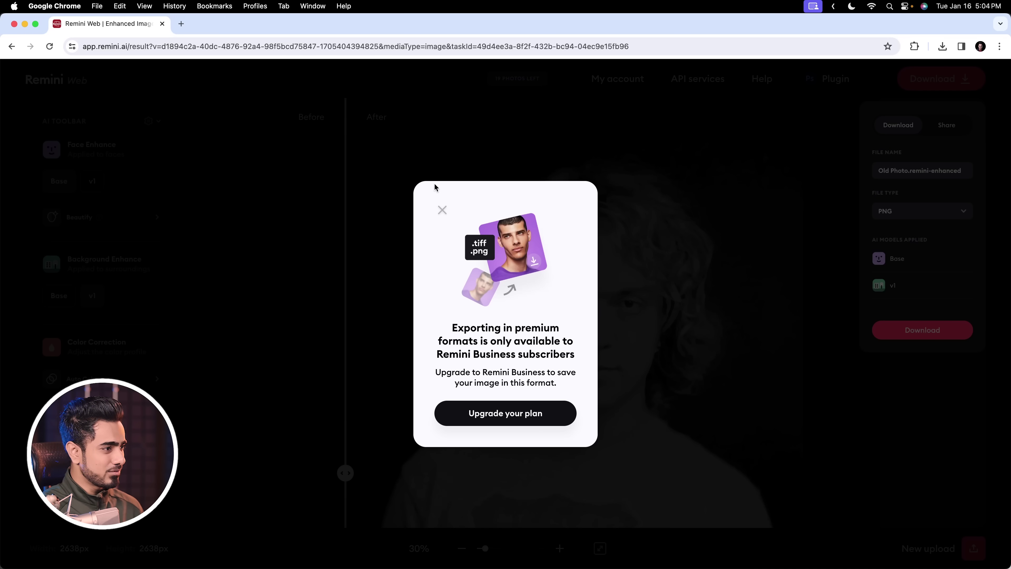
{"action": "left_click", "coordinate": [442, 211]}
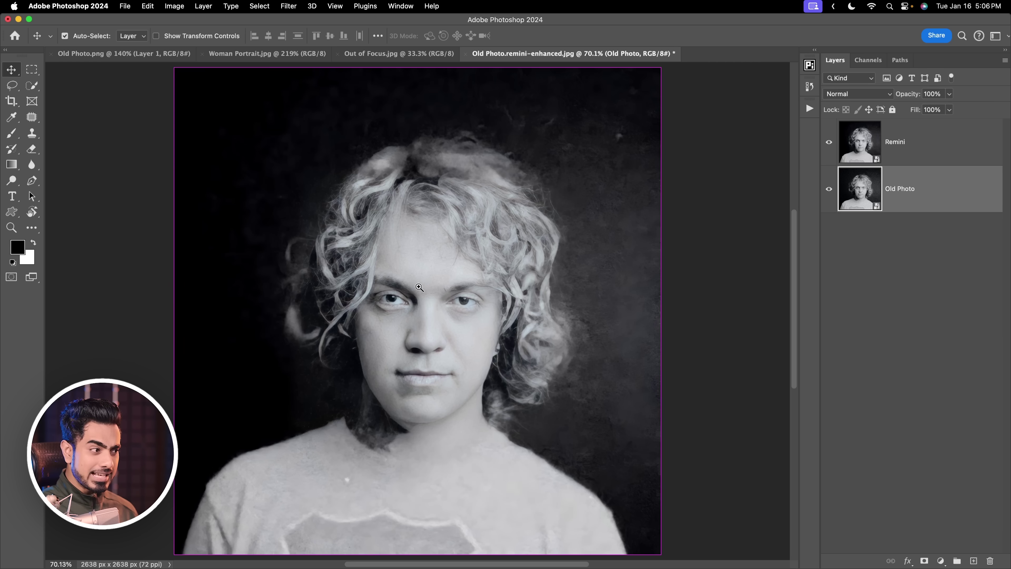
- Switch to Photoshop and compare the Remini layer with the Old Photo layer on the man's face and hair at about 171%
{"action": "scroll", "coordinate": [465, 289], "scroll_direction": "up", "scroll_amount": 5}
{"action": "left_click_drag", "start_coordinate": [465, 289], "coordinate": [470, 251]}
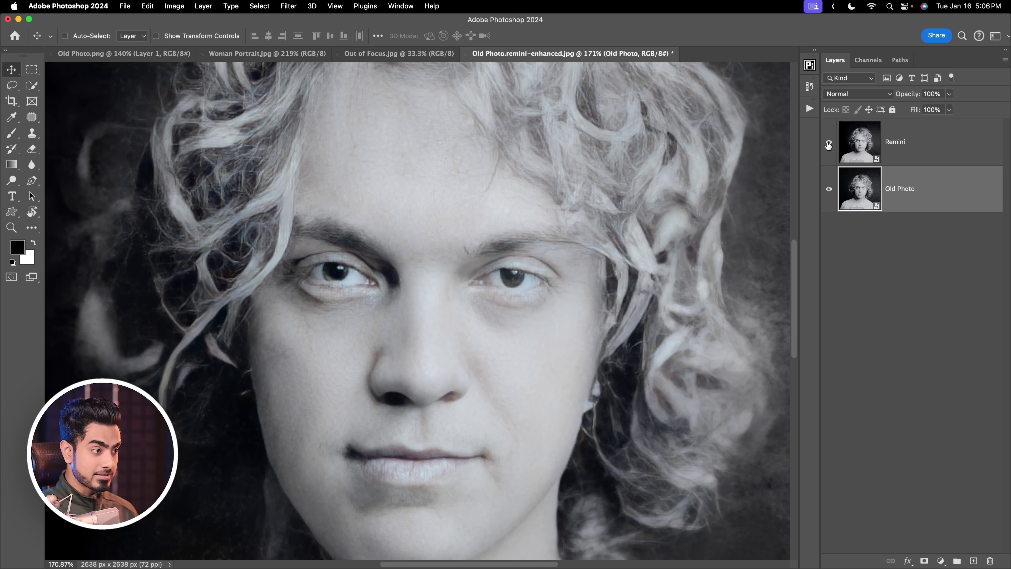
{"action": "left_click", "coordinate": [829, 142]}
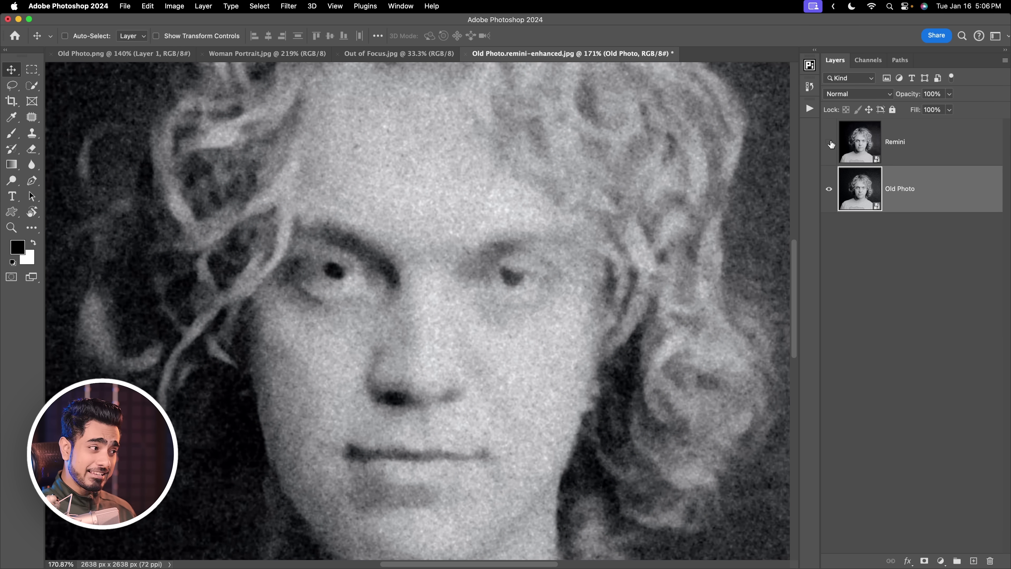
{"action": "left_click", "coordinate": [830, 143]}
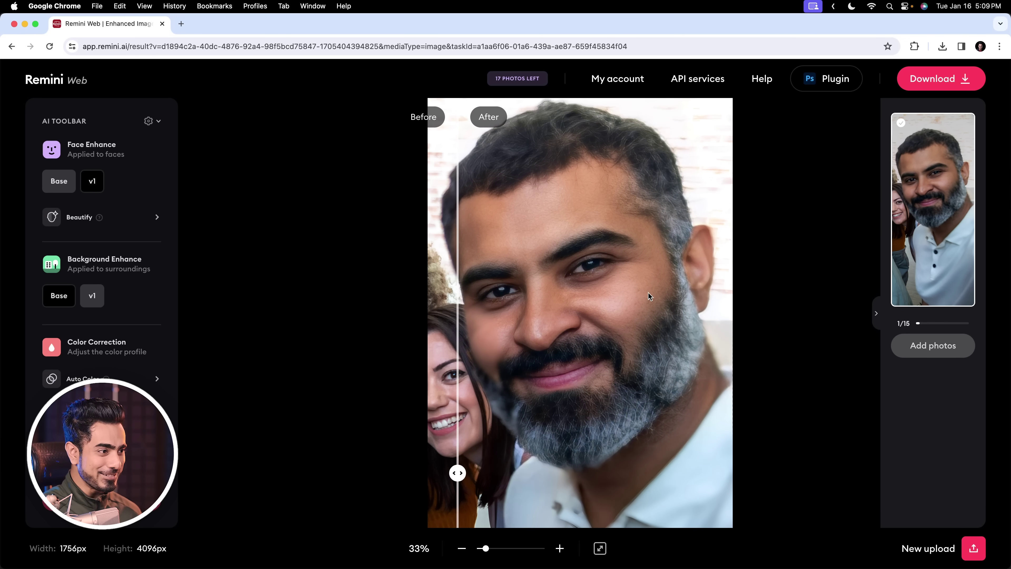
- Enlarge the out-of-focus man's photo in Remini Web to 87% and compare his eyes and skin before and after enhancement
{"action": "left_click", "coordinate": [459, 473]}
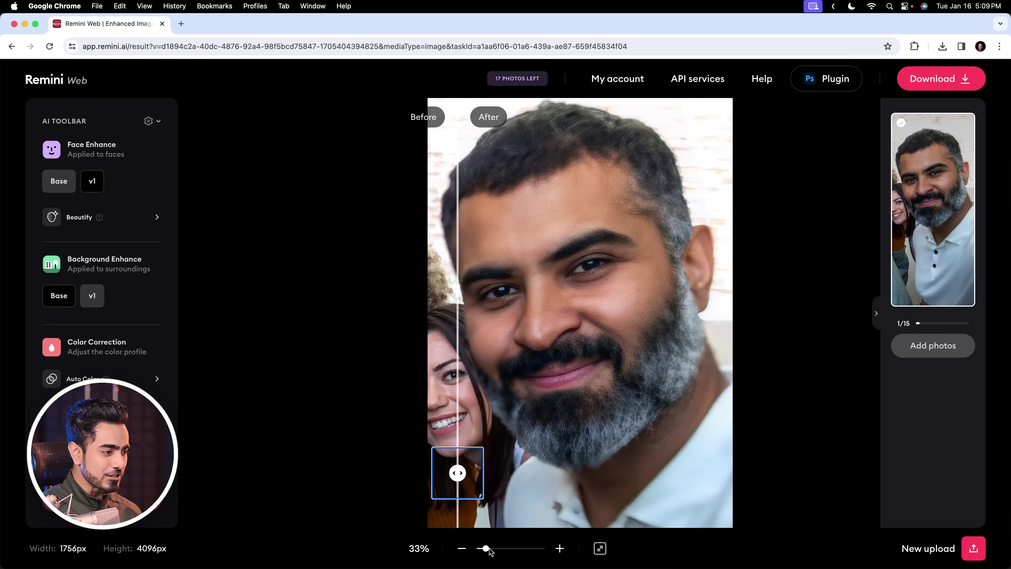
{"action": "left_click_drag", "start_coordinate": [486, 548], "coordinate": [499, 548]}
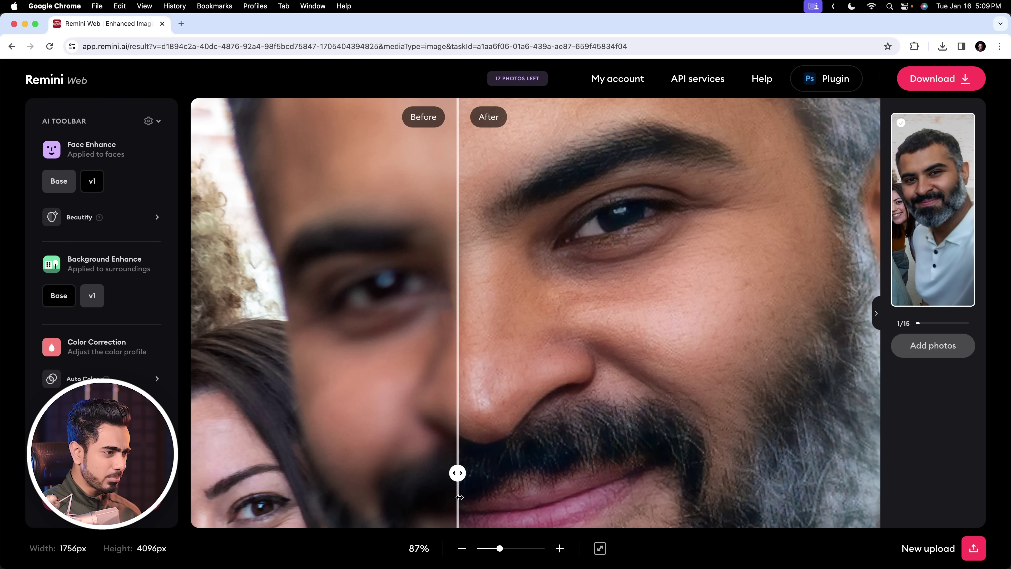
{"action": "left_click_drag", "start_coordinate": [470, 472], "coordinate": [215, 398]}
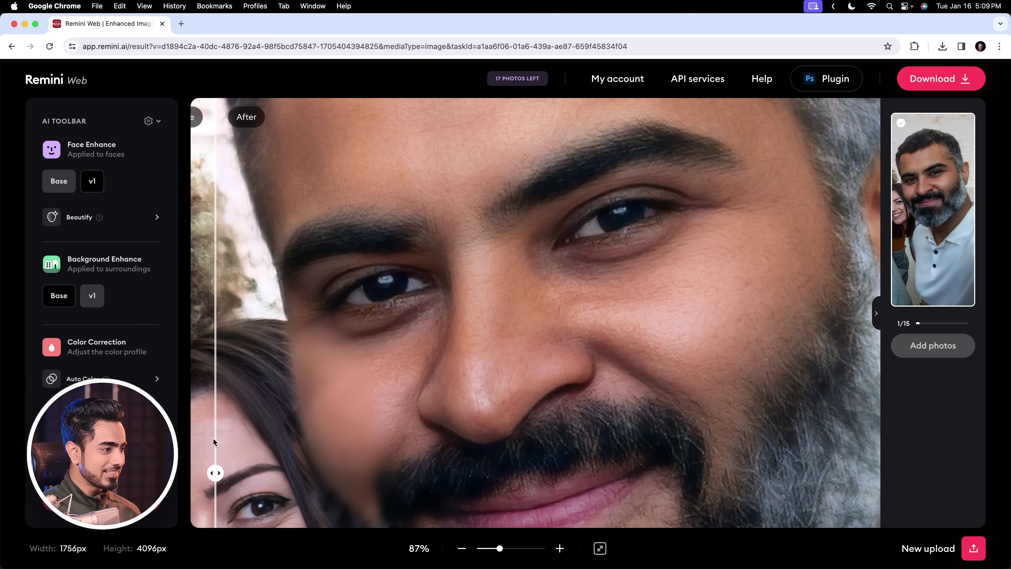
{"action": "scroll", "coordinate": [358, 438], "scroll_direction": "down", "scroll_amount": 2}
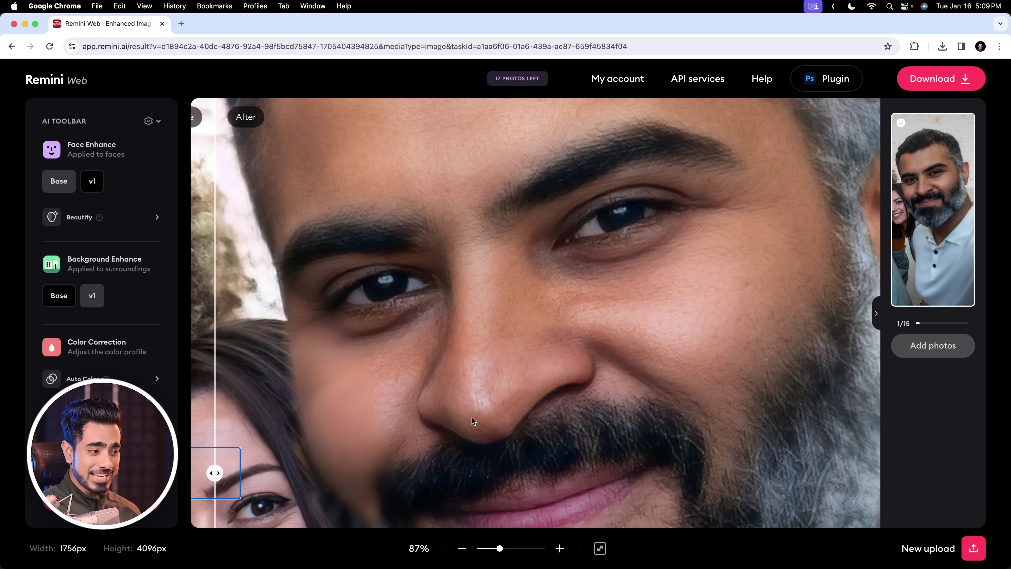
- Examine the man's beard in Remini Web and compare his shirt collar and buttons before and after at 48%
{"action": "scroll", "coordinate": [596, 335], "scroll_direction": "down", "scroll_amount": 3}
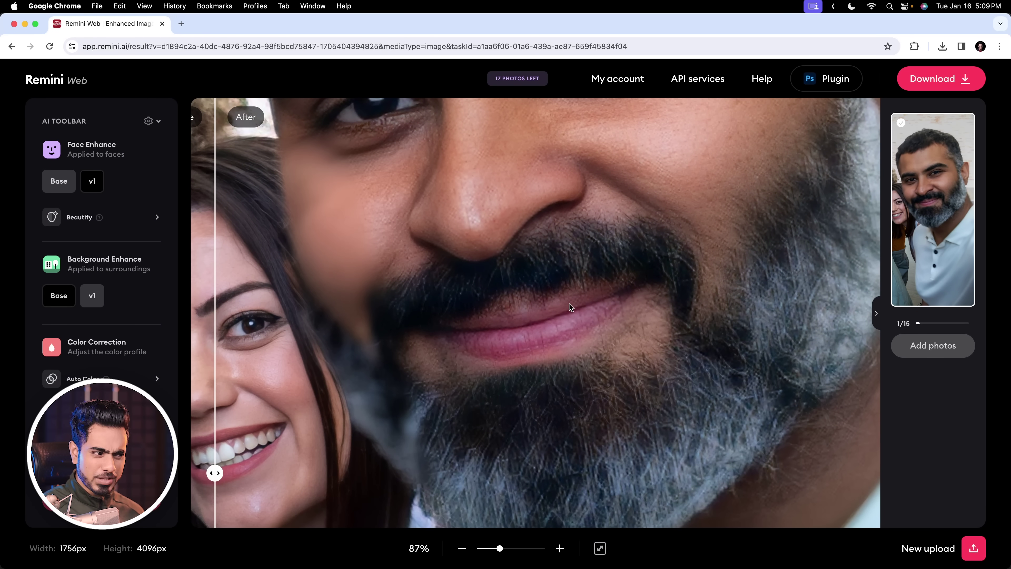
{"action": "scroll", "coordinate": [570, 307], "scroll_direction": "down", "scroll_amount": 5}
{"action": "scroll", "coordinate": [650, 422], "scroll_direction": "down", "scroll_amount": 5}
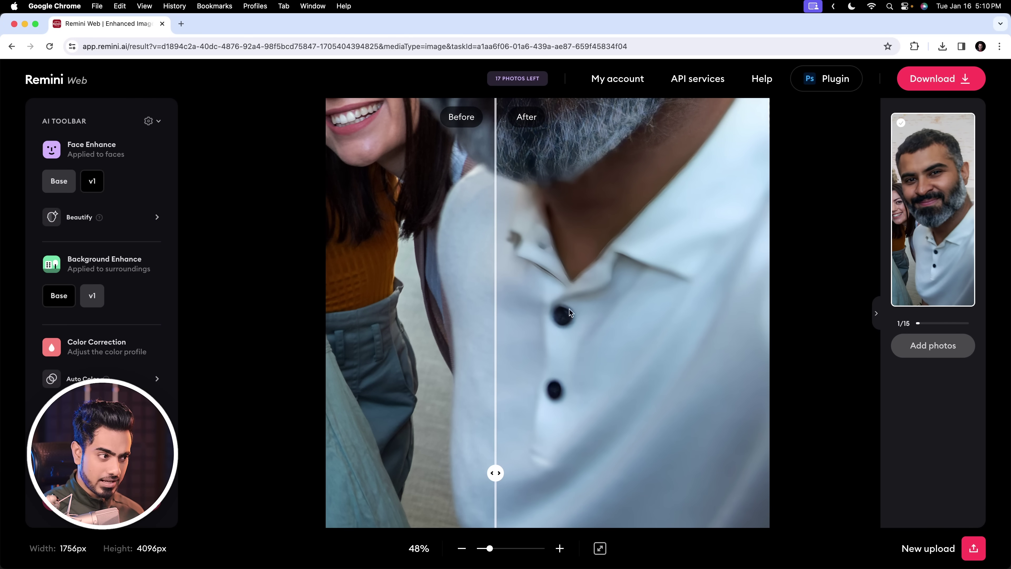
{"action": "left_click_drag", "start_coordinate": [495, 472], "coordinate": [441, 473]}
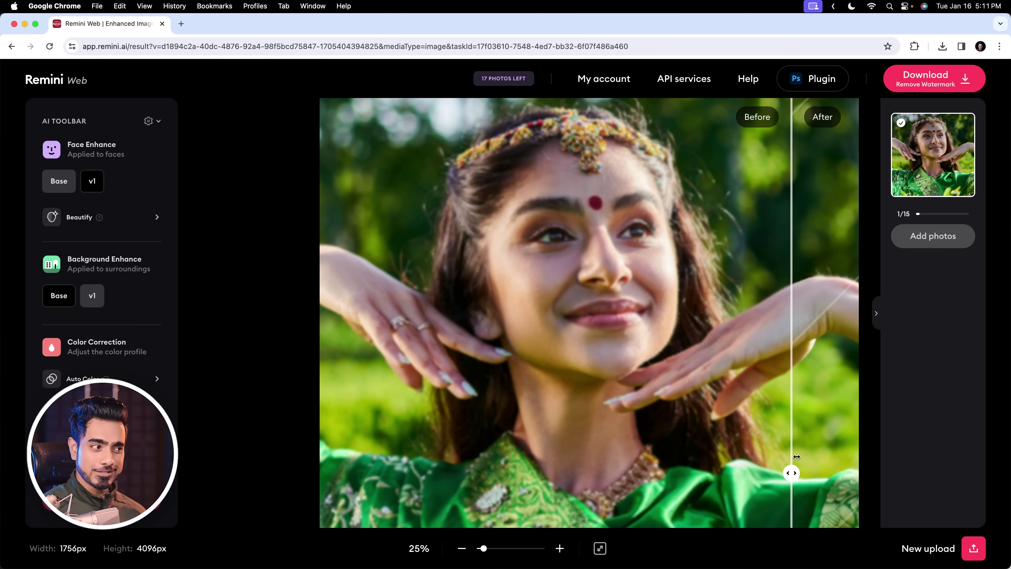
- Compare the woman's face, hands, jewelry and embroidered green dress before and after Remini's enhancement
{"action": "left_click_drag", "start_coordinate": [796, 457], "coordinate": [503, 432]}
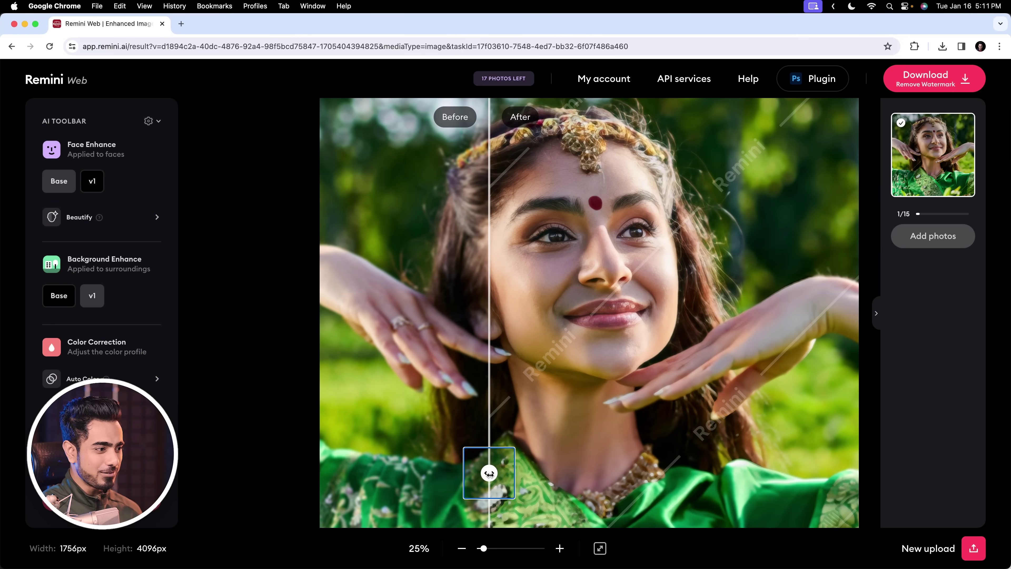
{"action": "left_click_drag", "start_coordinate": [500, 470], "coordinate": [464, 472]}
{"action": "scroll", "coordinate": [569, 462], "scroll_direction": "down", "scroll_amount": 5}
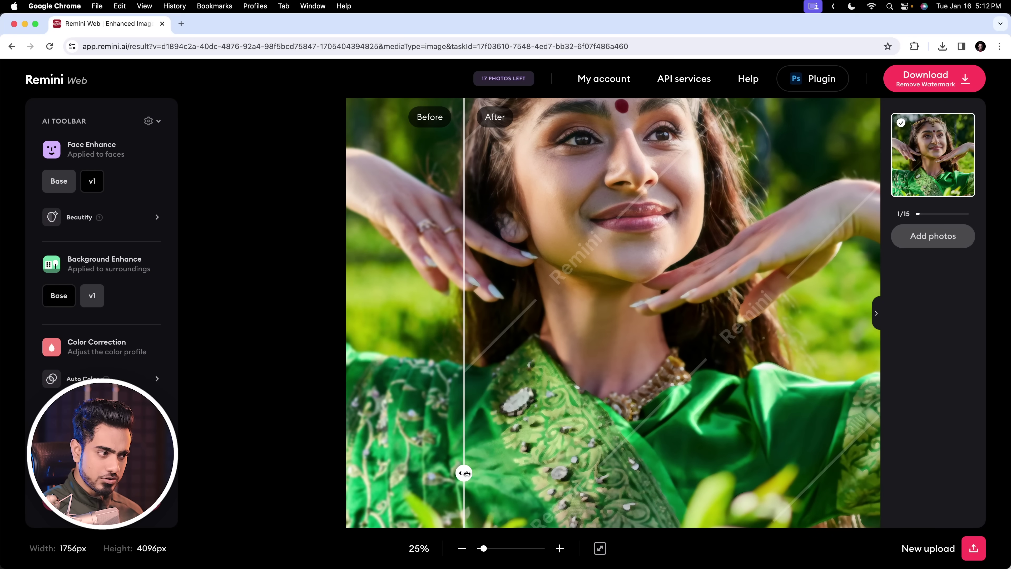
{"action": "mouse_move", "coordinate": [466, 472]}
{"action": "left_mouse_down"}
{"action": "mouse_move", "coordinate": [722, 472]}
{"action": "mouse_move", "coordinate": [460, 471]}
{"action": "left_mouse_up"}
{"action": "scroll", "coordinate": [626, 303], "scroll_direction": "up", "scroll_amount": 3}
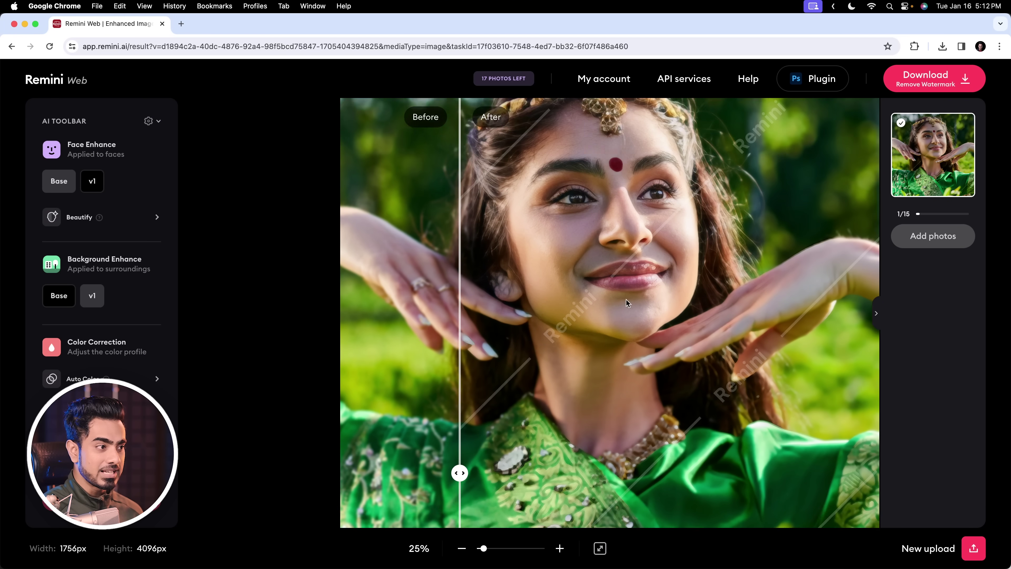
{"action": "scroll", "coordinate": [626, 303], "scroll_direction": "up", "scroll_amount": 2}
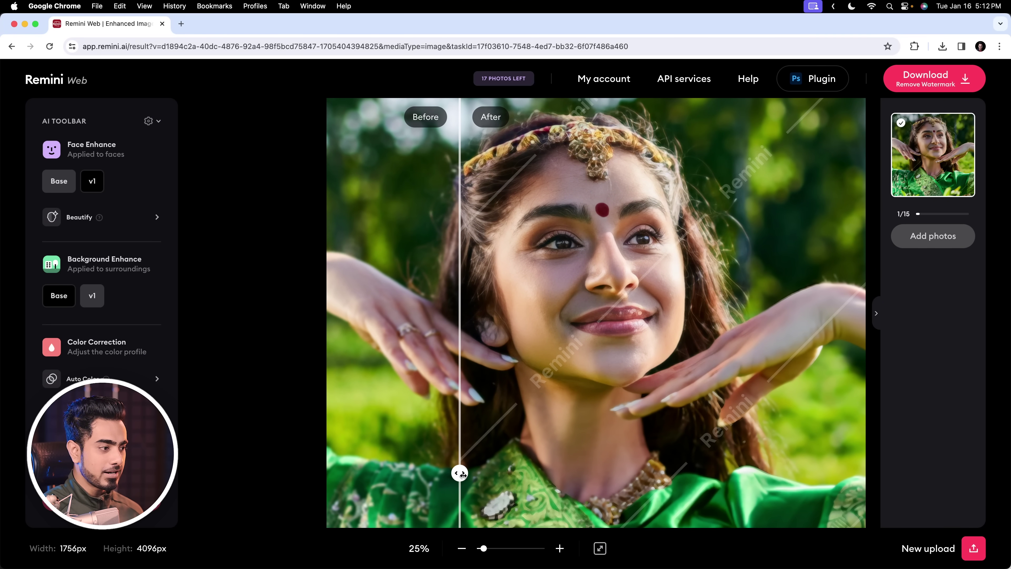
{"action": "left_click_drag", "start_coordinate": [462, 474], "coordinate": [486, 473]}
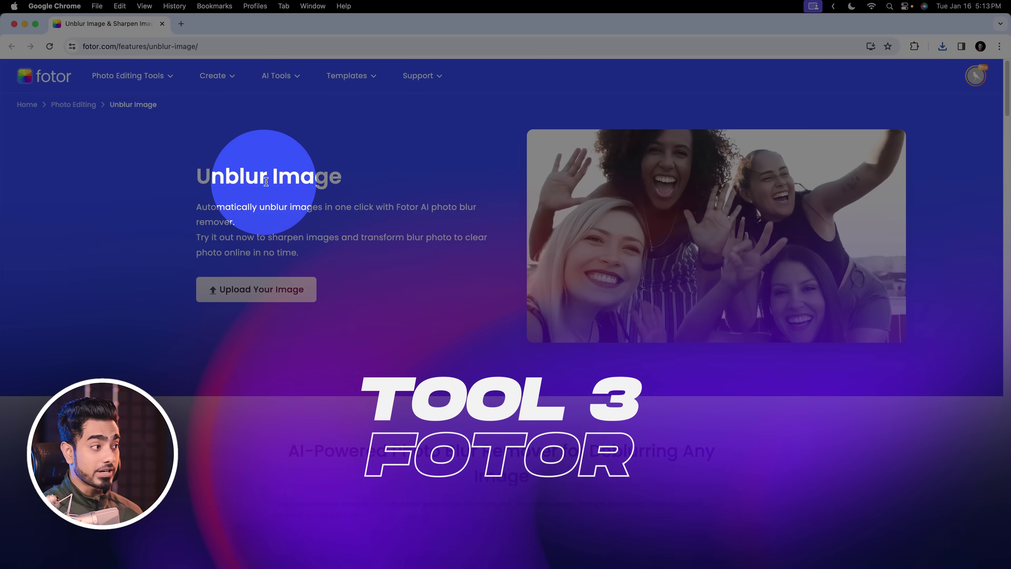
- Switch to Fotor's Unblur Image page, upload the old photo and inspect the unblurred face and hair
{"action": "left_click", "coordinate": [266, 289]}
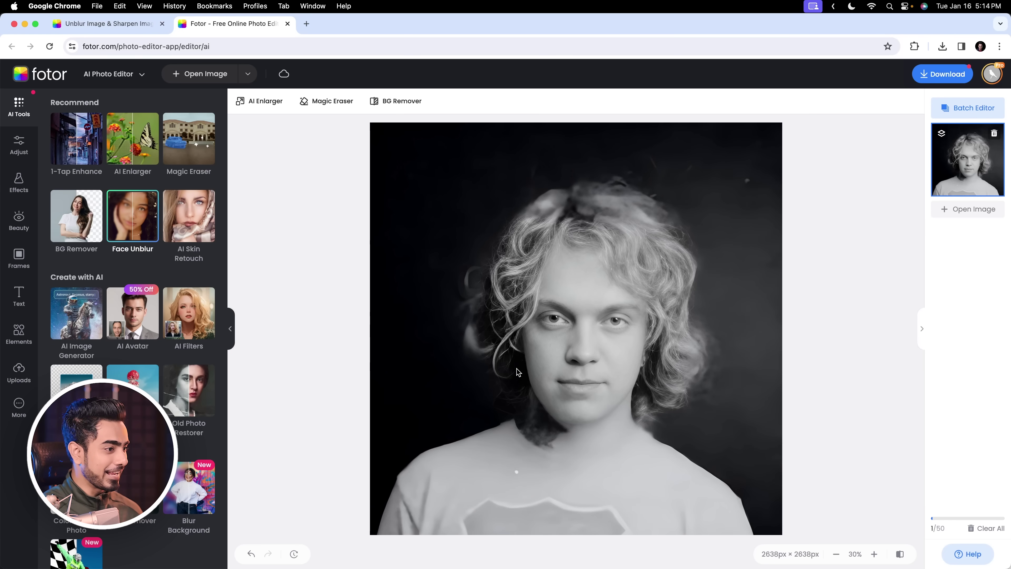
{"action": "scroll", "coordinate": [516, 368], "scroll_direction": "up", "scroll_amount": 4}
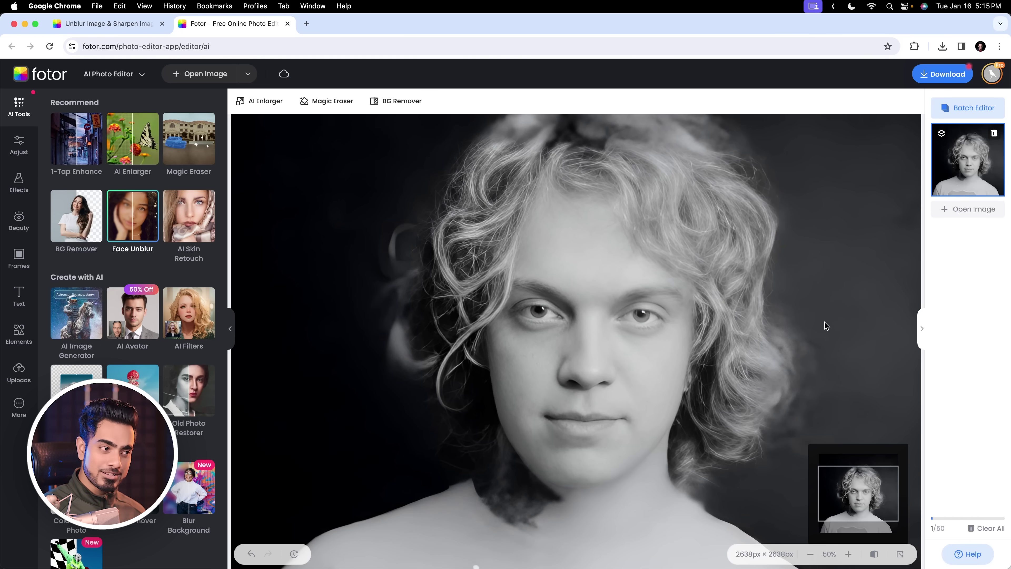
{"action": "scroll", "coordinate": [458, 367], "scroll_direction": "down", "scroll_amount": 3}
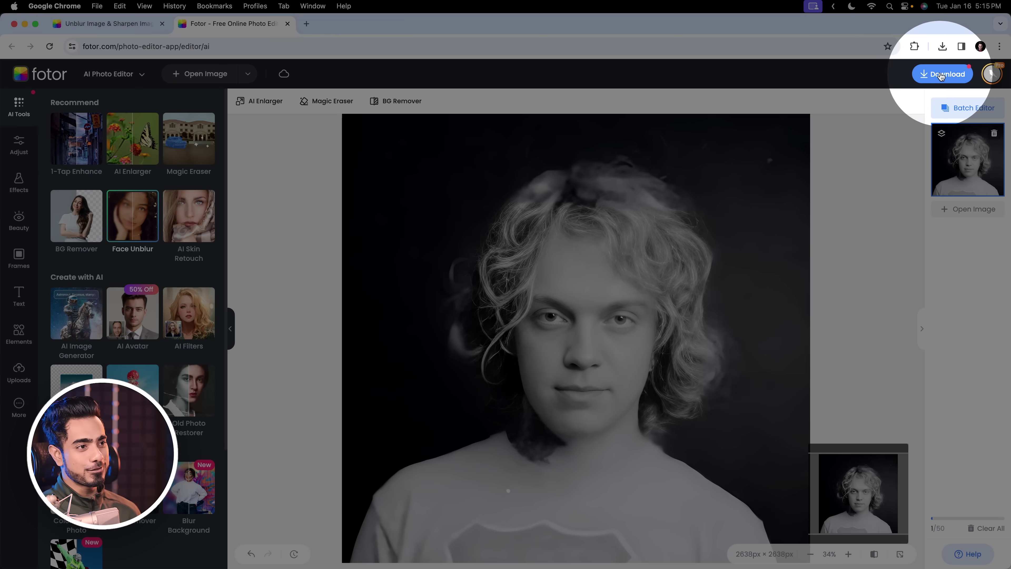
- Download the unblurred old photo from Fotor in PNG format
{"action": "left_click", "coordinate": [942, 73]}
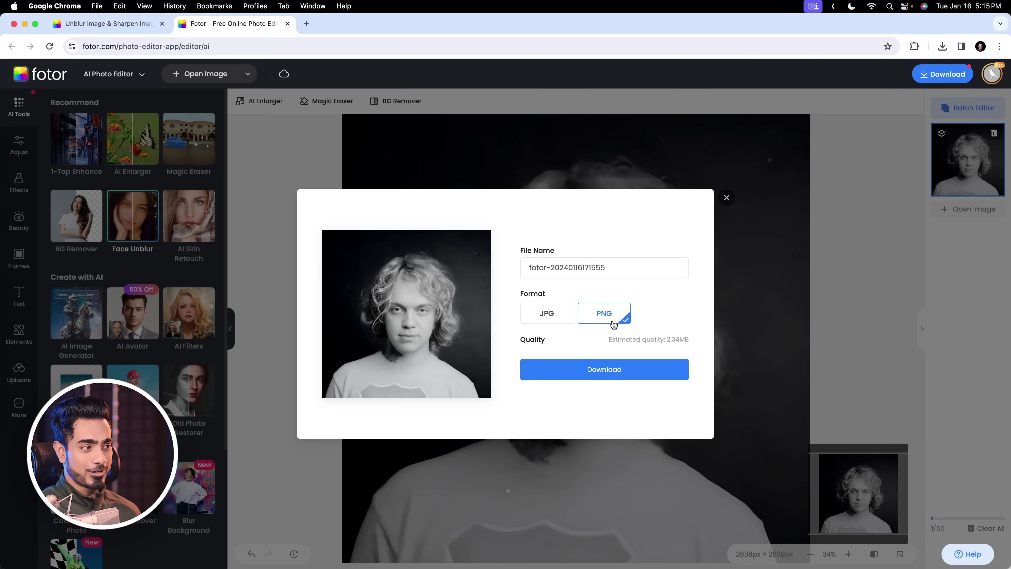
{"action": "left_click", "coordinate": [591, 374]}
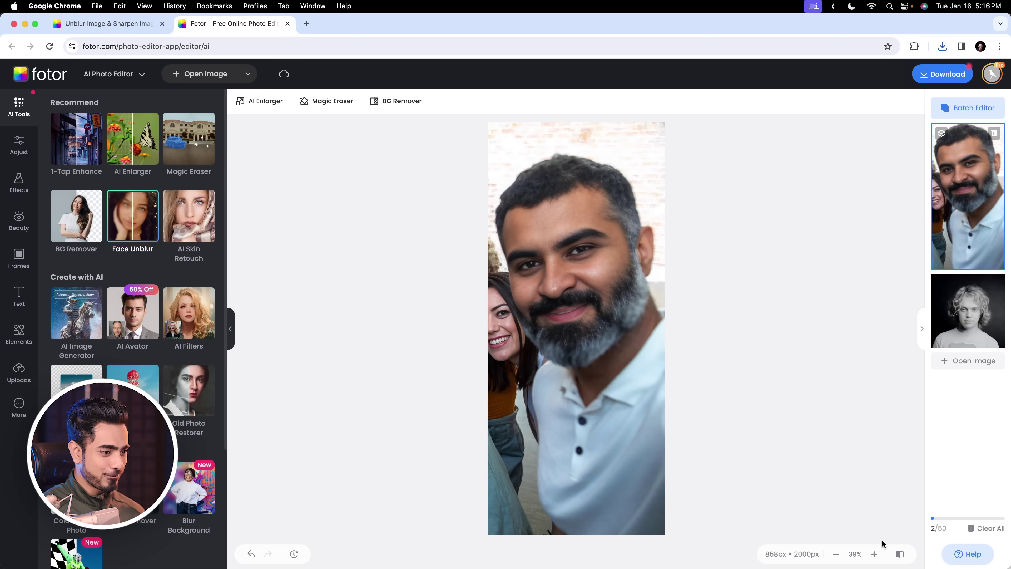
- Inspect Fotor's version of the out-of-focus man's photo, and switch to Photoshop to compare Layer 1 with the Background
{"action": "left_click", "coordinate": [875, 554]}
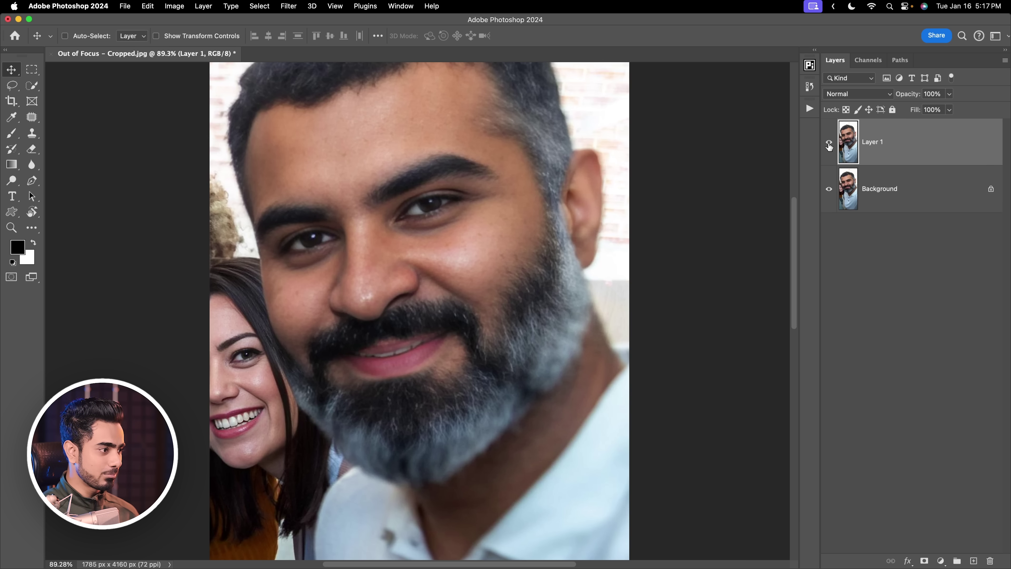
{"action": "left_click", "coordinate": [829, 147]}
{"action": "left_click", "coordinate": [830, 148]}
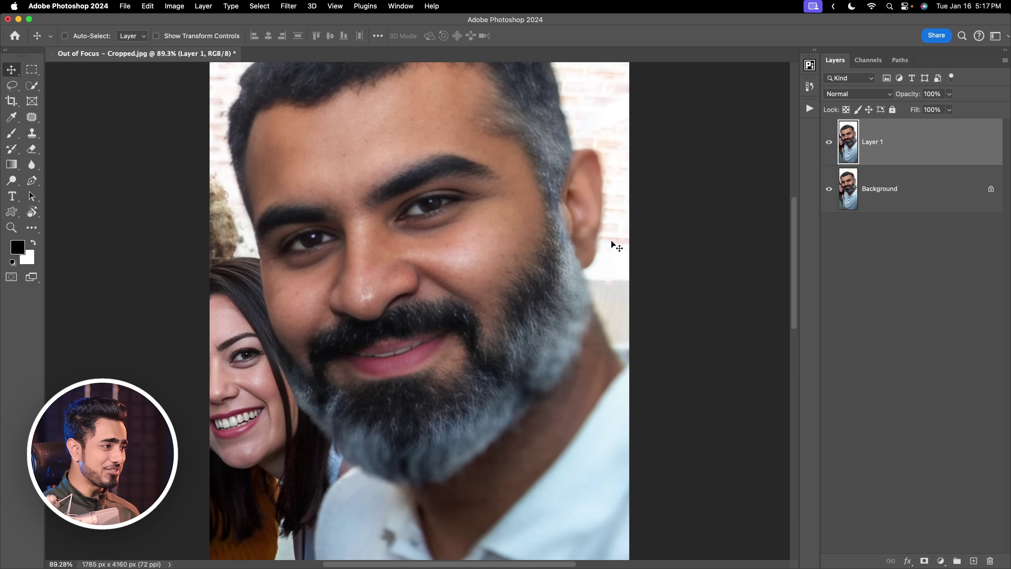
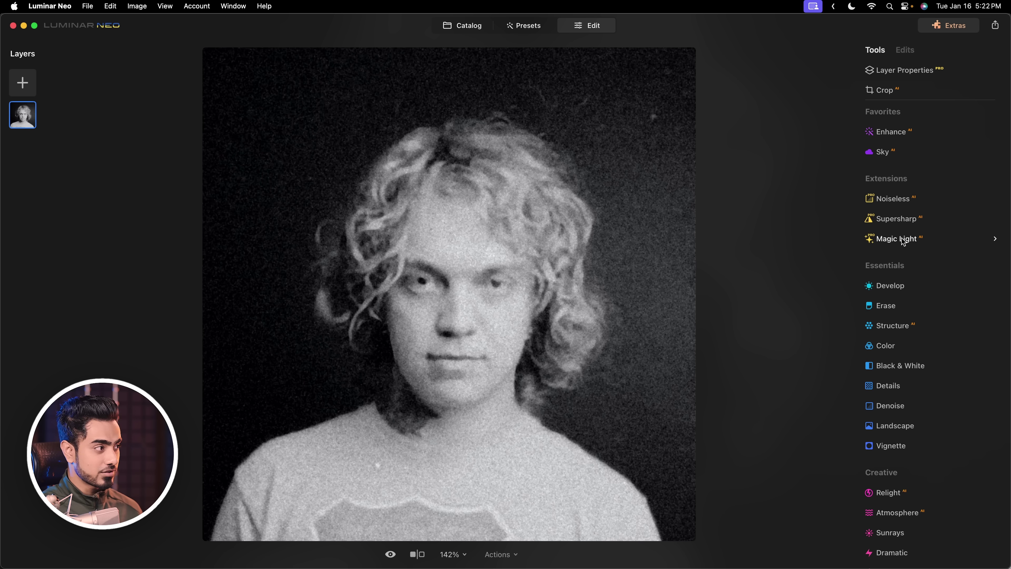
- Switch to Luminar Neo, apply Supersharp at Middle strength to the old photo and compare it with the original
{"action": "left_click", "coordinate": [907, 220]}
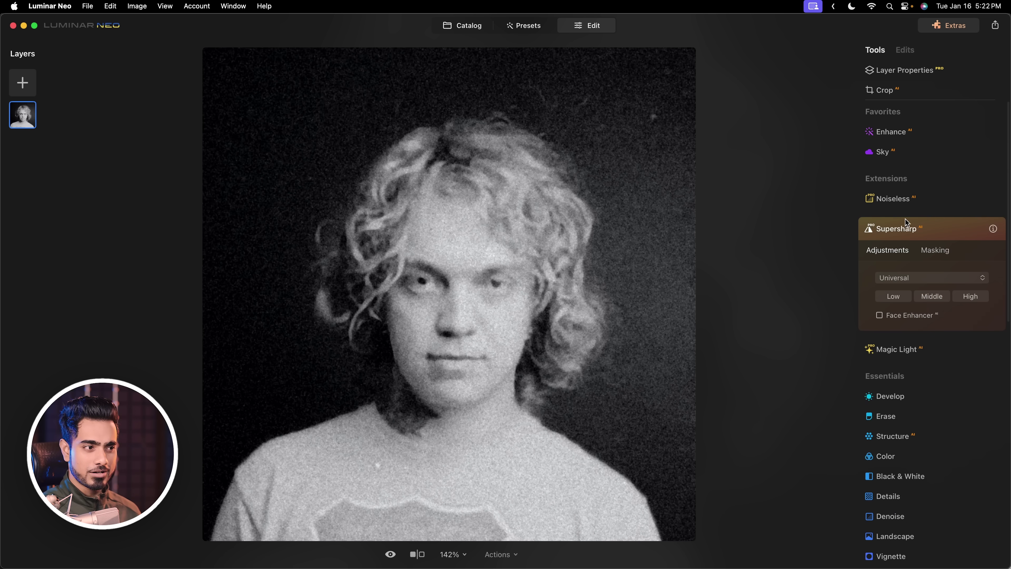
{"action": "left_click", "coordinate": [933, 296]}
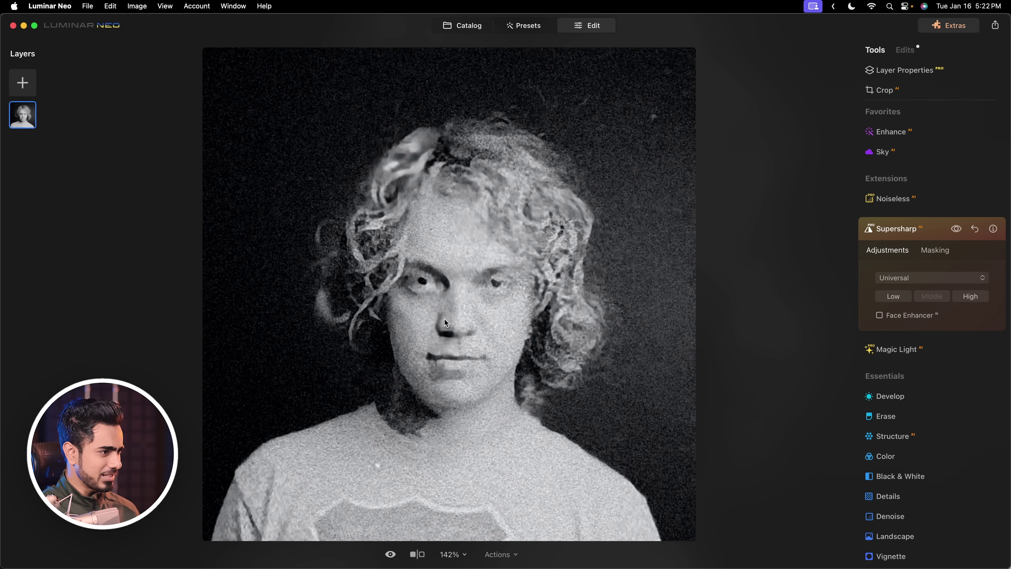
{"action": "left_click", "coordinate": [390, 554]}
{"action": "left_click", "coordinate": [390, 555]}
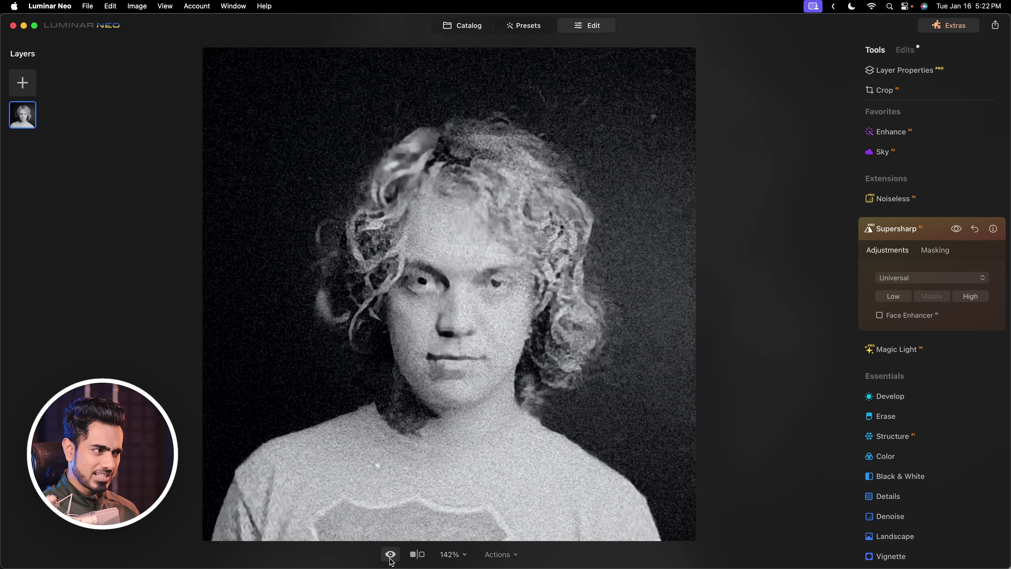
- Set Supersharp to High with Face Enhancer enabled on the old photo and compare it with the original
{"action": "left_click", "coordinate": [971, 302]}
{"action": "left_click", "coordinate": [879, 316]}
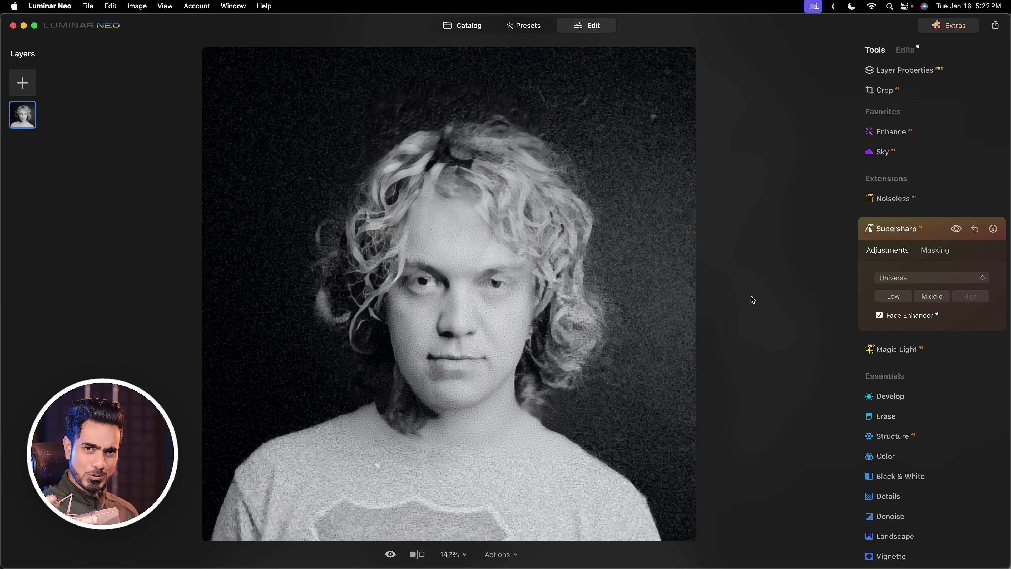
{"action": "left_click", "coordinate": [391, 554]}
{"action": "left_click", "coordinate": [391, 554]}
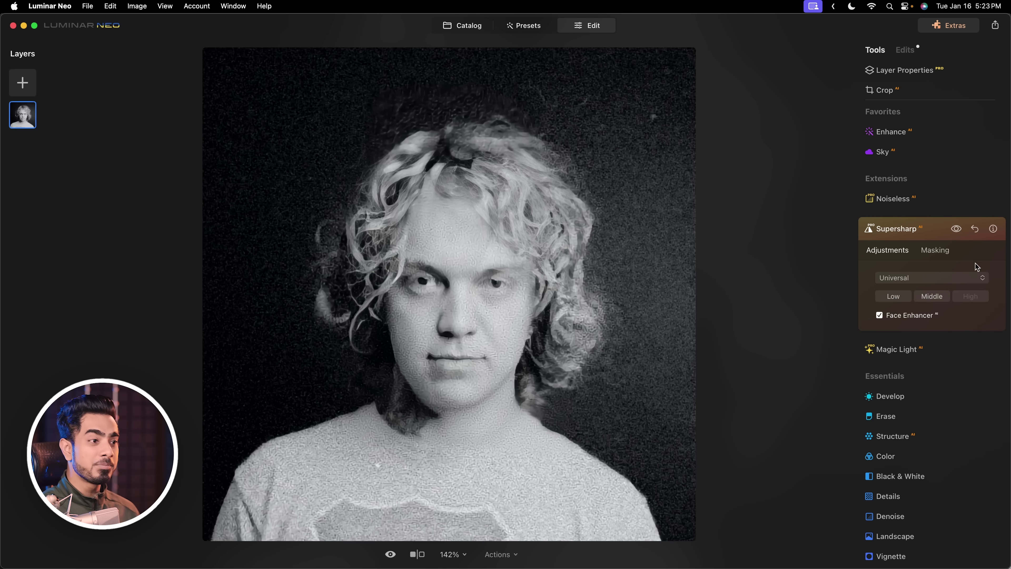
- Apply Noiseless to the old photo at Middle, raise it to High, and compare the zoomed-in result with the original
{"action": "left_click", "coordinate": [886, 198]}
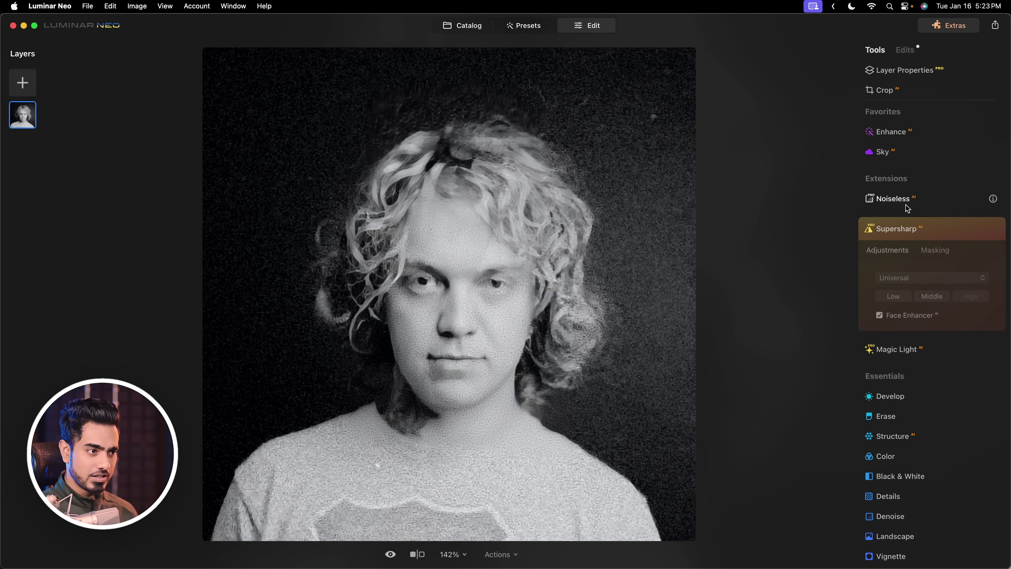
{"action": "left_click", "coordinate": [932, 275]}
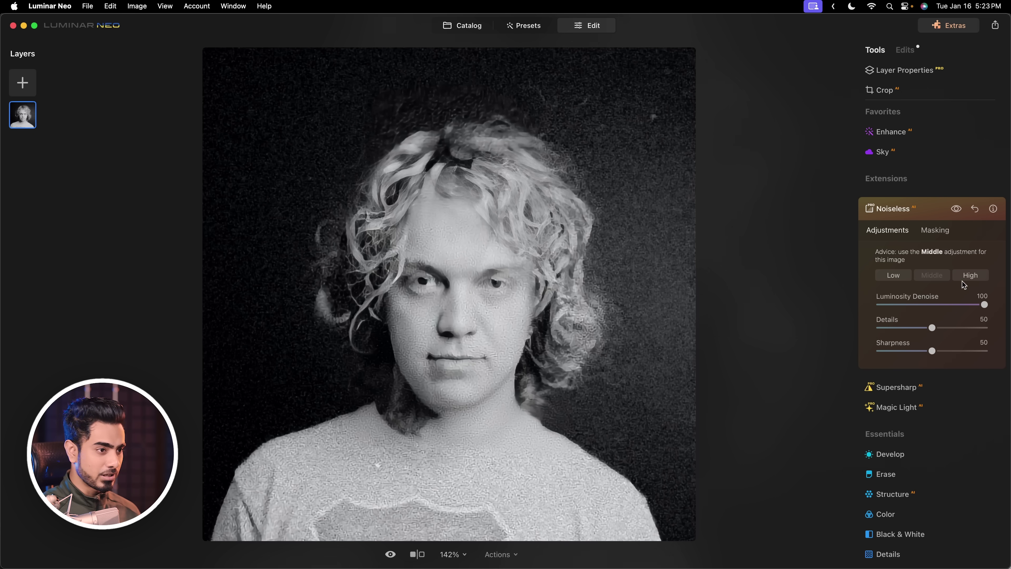
{"action": "left_click", "coordinate": [970, 278]}
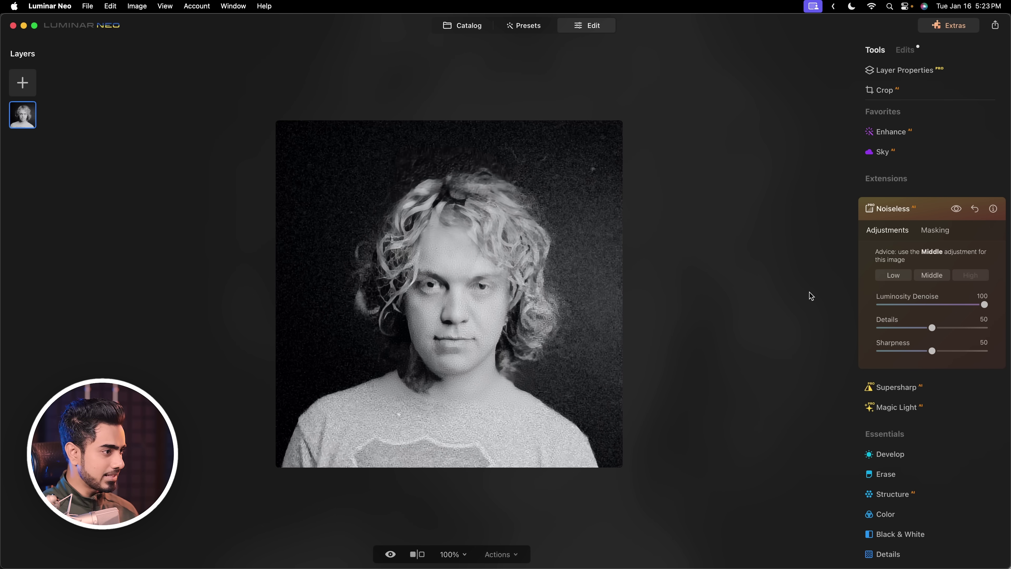
{"action": "key", "text": "super+equal"}
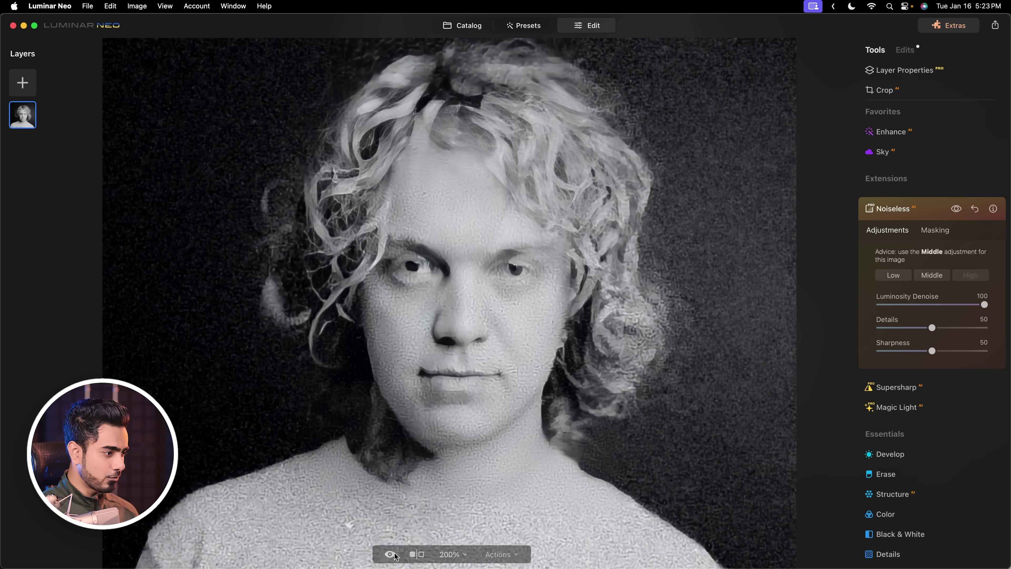
{"action": "left_click", "coordinate": [391, 556]}
{"action": "left_click", "coordinate": [391, 555]}
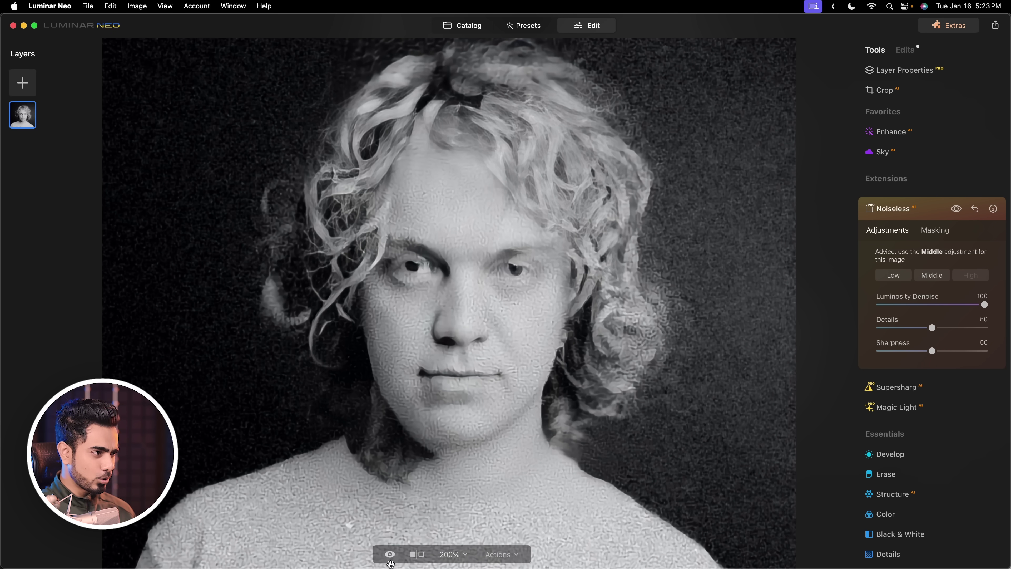
{"action": "key", "text": "super+0"}
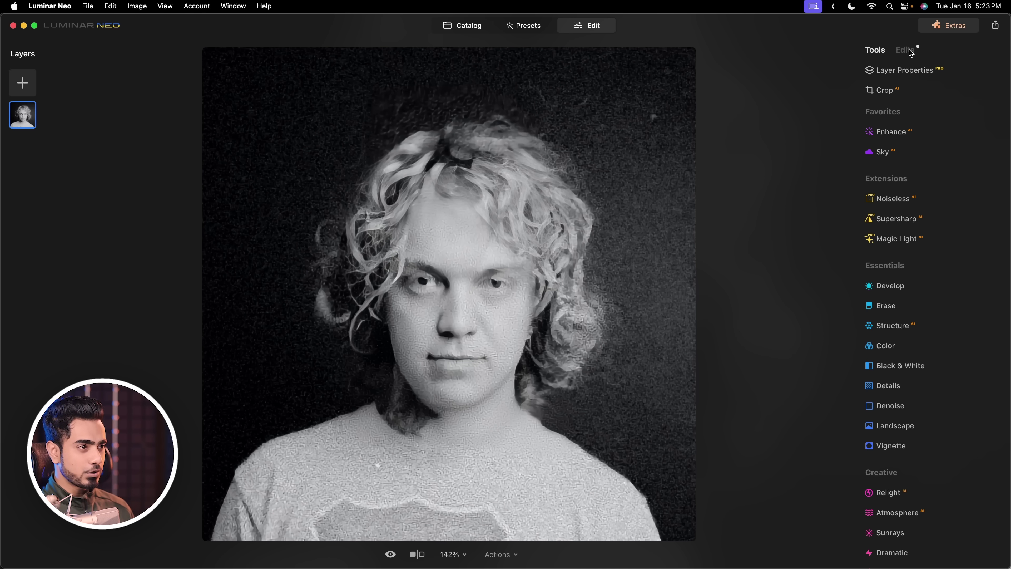
- Review the Noiseless and Supersharp edits applied to the old photo and revert it to the original
{"action": "left_click", "coordinate": [909, 50]}
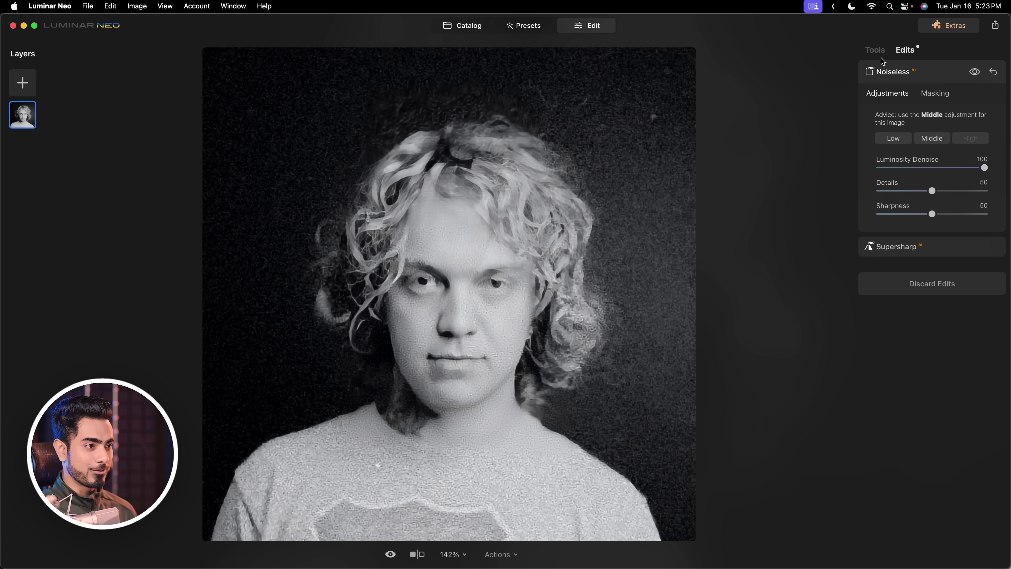
{"action": "left_click", "coordinate": [875, 50]}
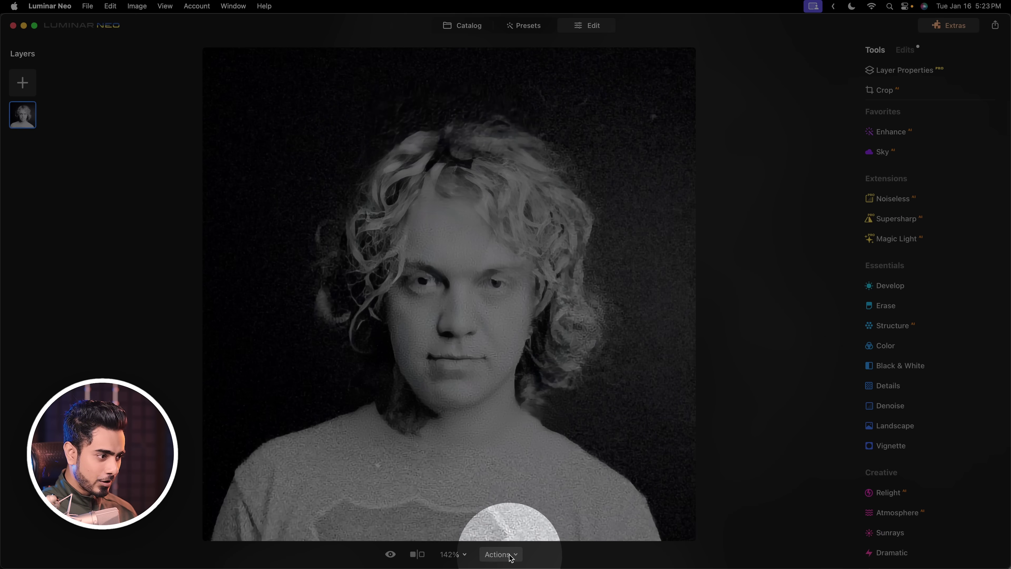
{"action": "left_click", "coordinate": [501, 554]}
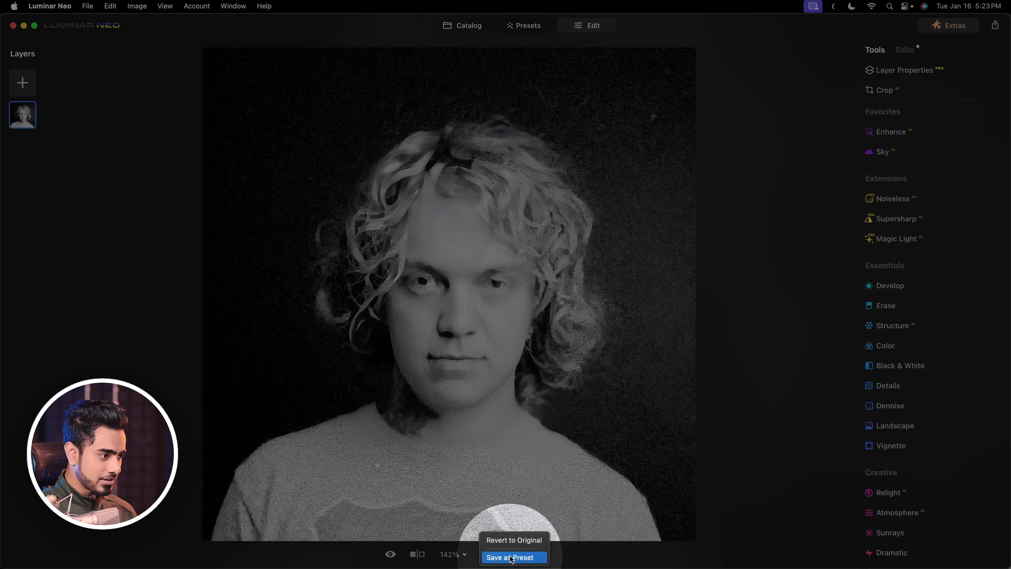
{"action": "left_click", "coordinate": [518, 540]}
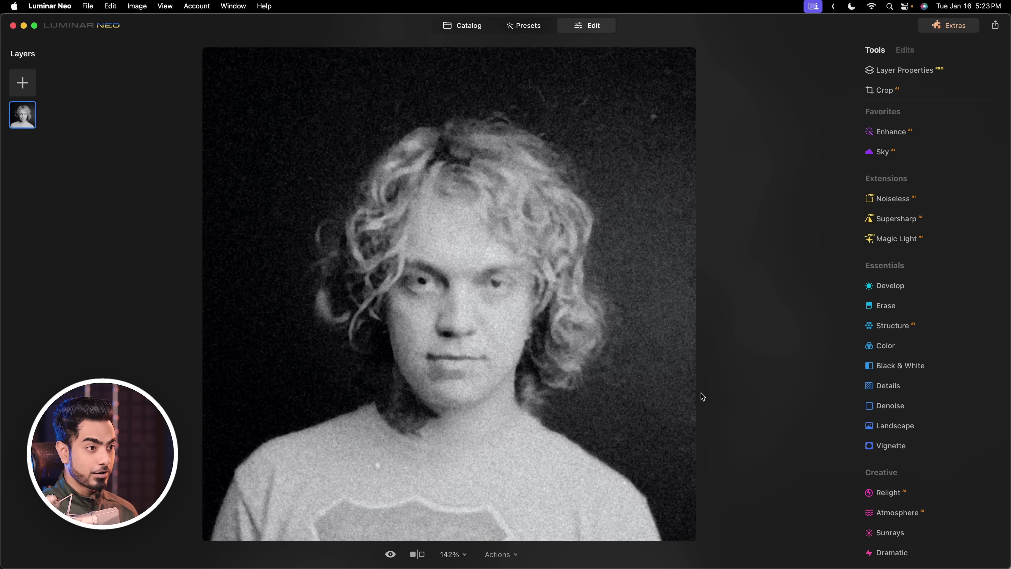
- Apply Noiseless at High strength to the old photo and lower both Details and Sharpness to 8
{"action": "left_click", "coordinate": [893, 199]}
{"action": "left_click", "coordinate": [943, 276]}
{"action": "left_click", "coordinate": [967, 275]}
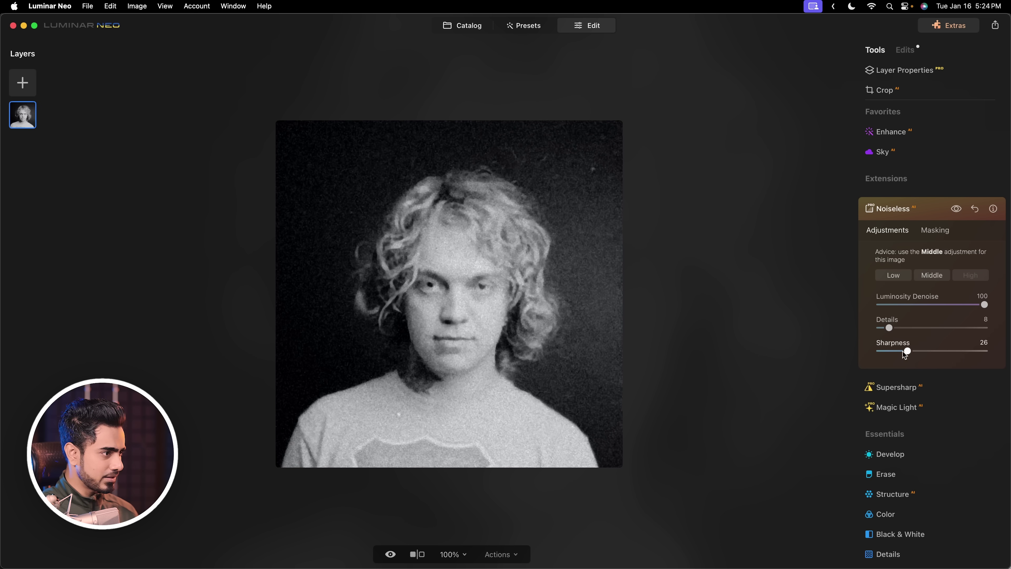
{"action": "key", "text": "super+equal"}
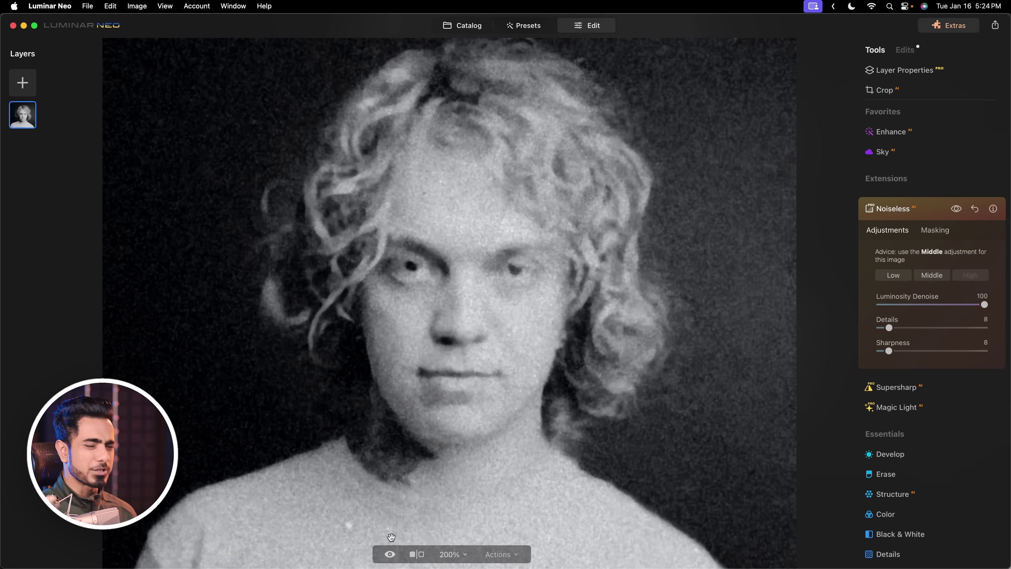
- Apply Supersharp at High strength to the denoised old photo and turn on Face Enhancer
{"action": "left_click", "coordinate": [914, 391]}
{"action": "left_click", "coordinate": [973, 299]}
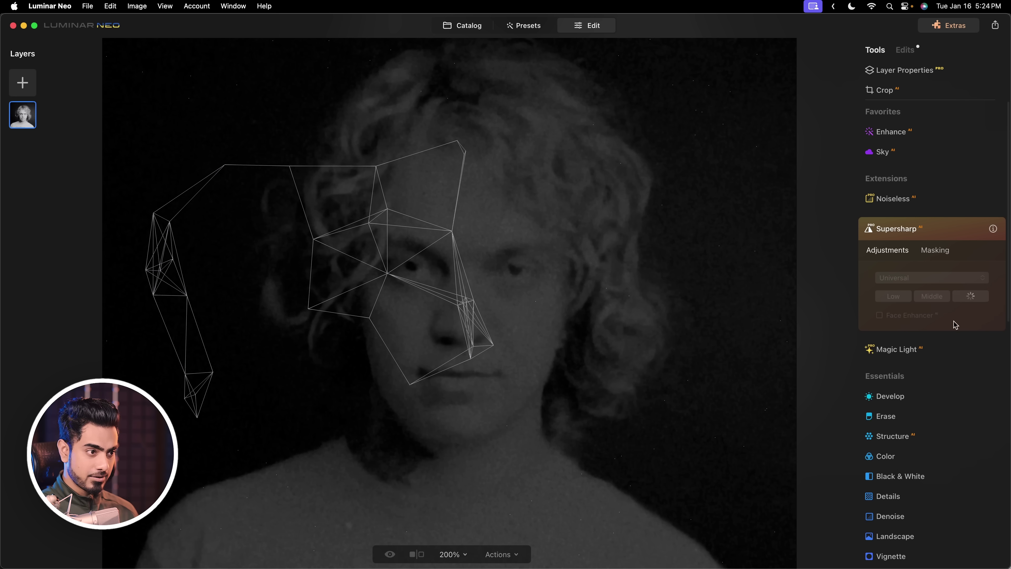
{"action": "left_click", "coordinate": [881, 316]}
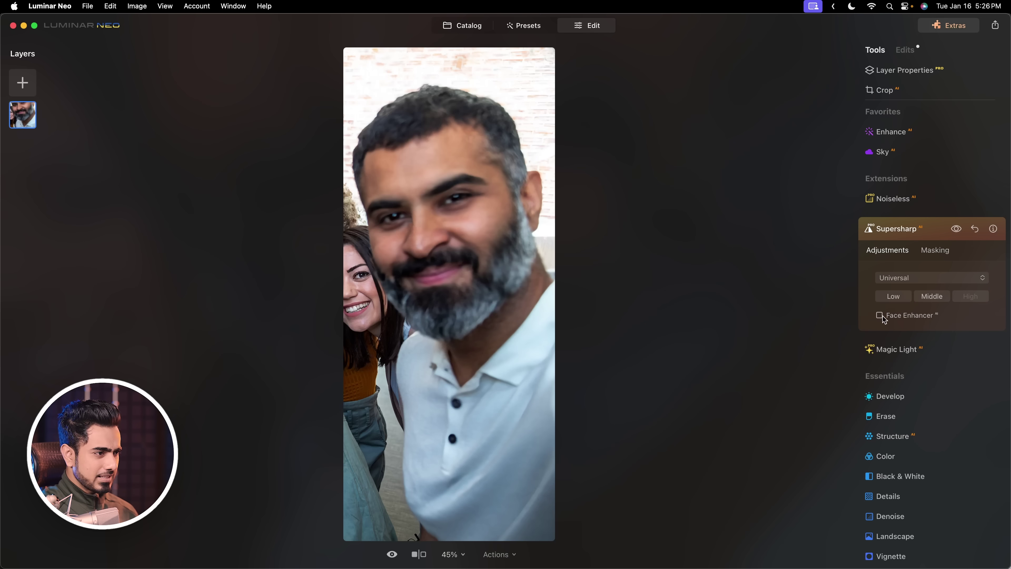
- Enable Face Enhancer for High Supersharp on the out-of-focus man's photo and inspect both faces up close
{"action": "left_click", "coordinate": [880, 315]}
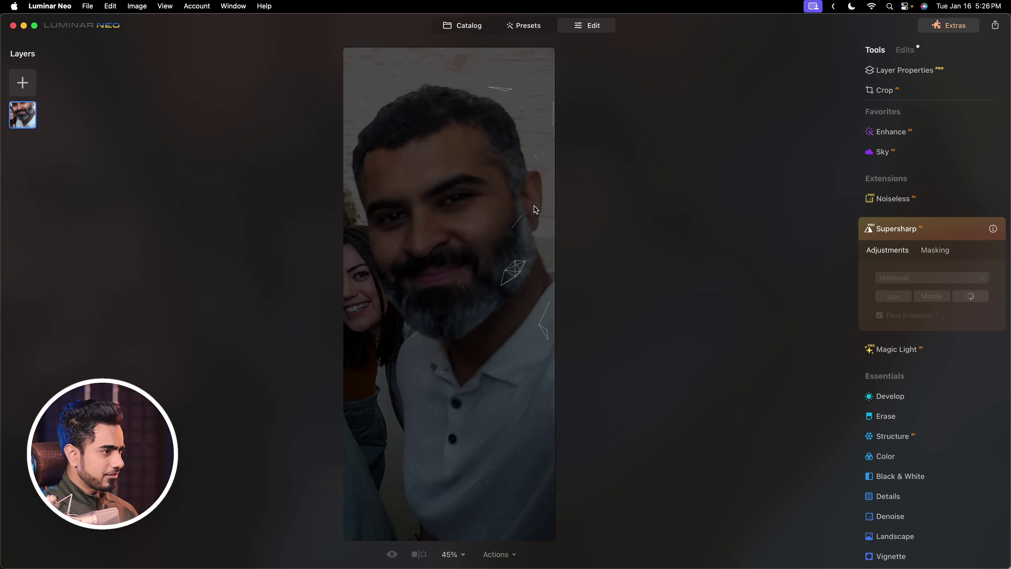
{"action": "double_click", "coordinate": [514, 207]}
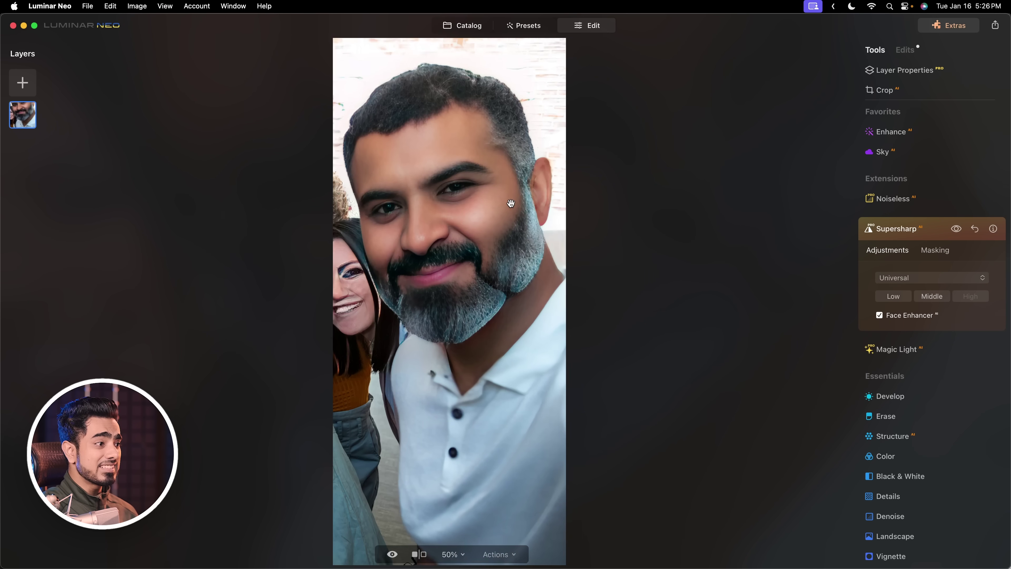
{"action": "left_click_drag", "start_coordinate": [605, 206], "coordinate": [602, 341]}
{"action": "left_click_drag", "start_coordinate": [542, 281], "coordinate": [538, 300]}
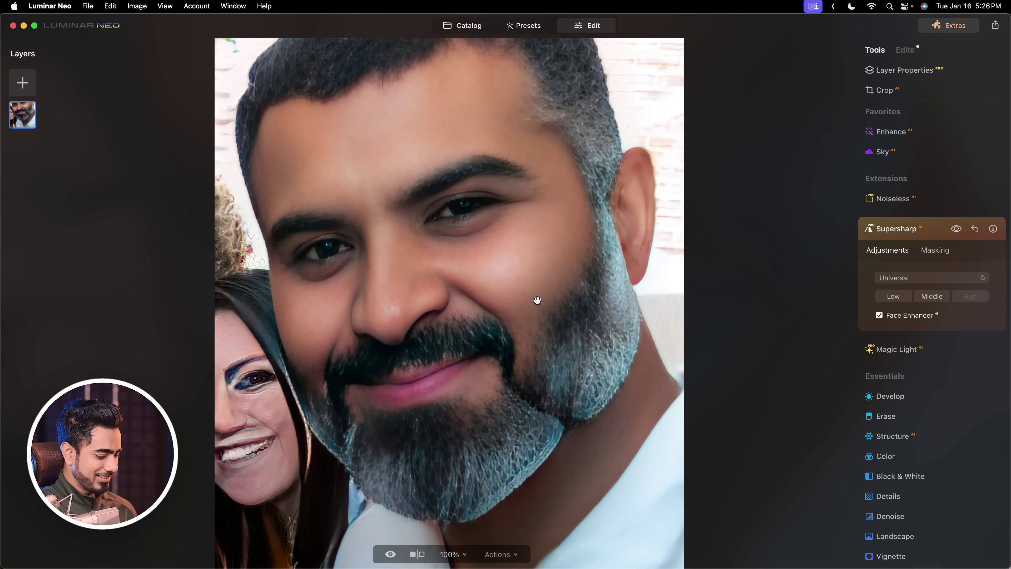
{"action": "double_click", "coordinate": [538, 300]}
{"action": "double_click", "coordinate": [394, 211]}
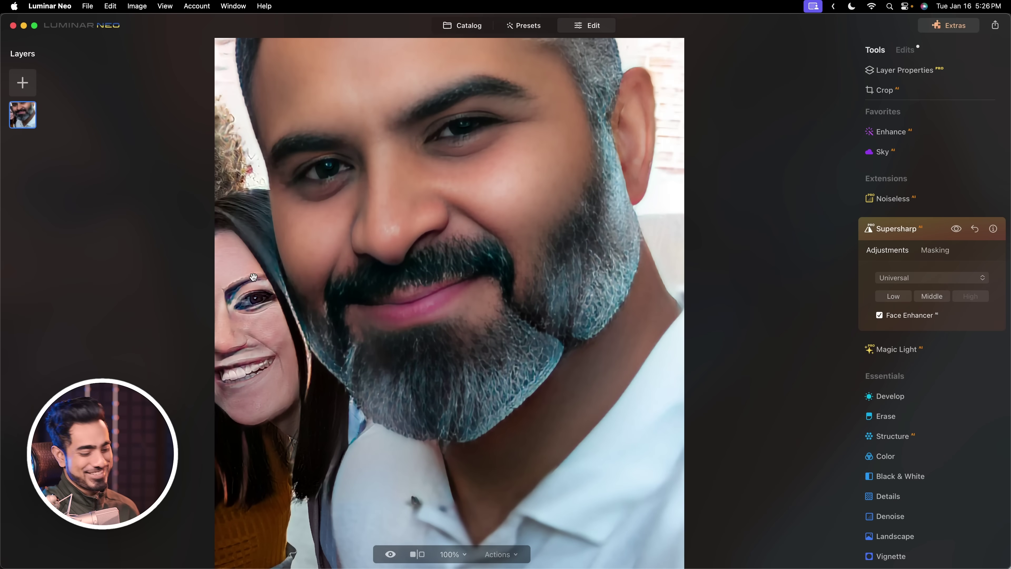
{"action": "double_click", "coordinate": [253, 276]}
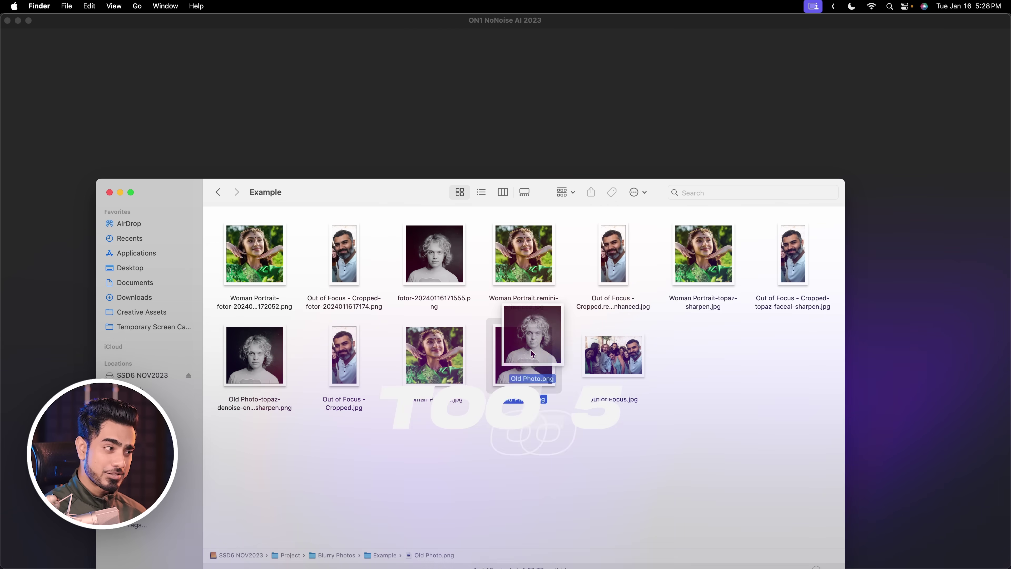
- Load Old Photo.png into ON1 NoNoise AI, set the processing to Tack Sharp AI and compare it with the original
{"action": "left_click_drag", "start_coordinate": [524, 354], "coordinate": [654, 117]}
{"action": "left_click_drag", "start_coordinate": [426, 301], "coordinate": [179, 300]}
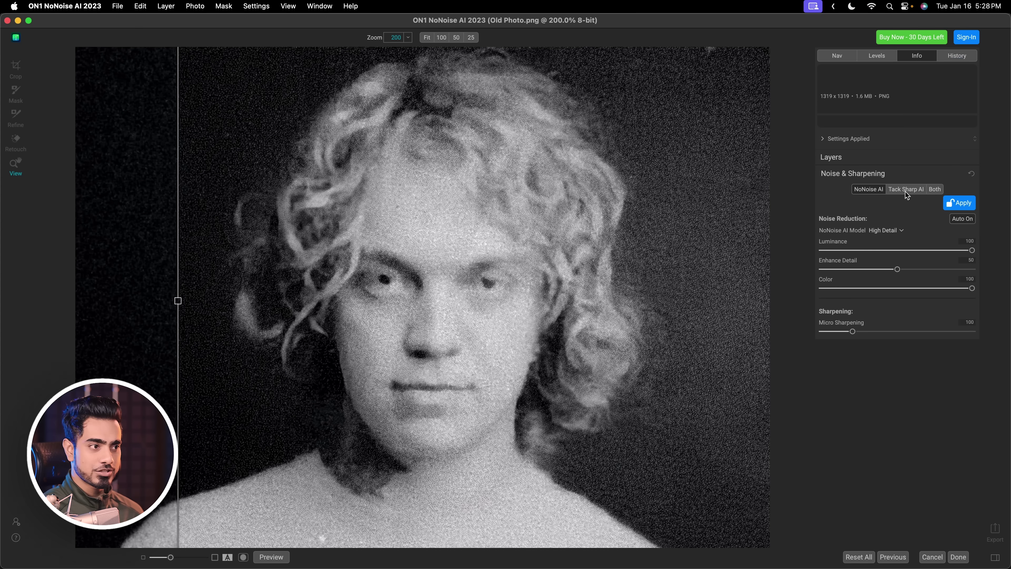
{"action": "left_click", "coordinate": [906, 192]}
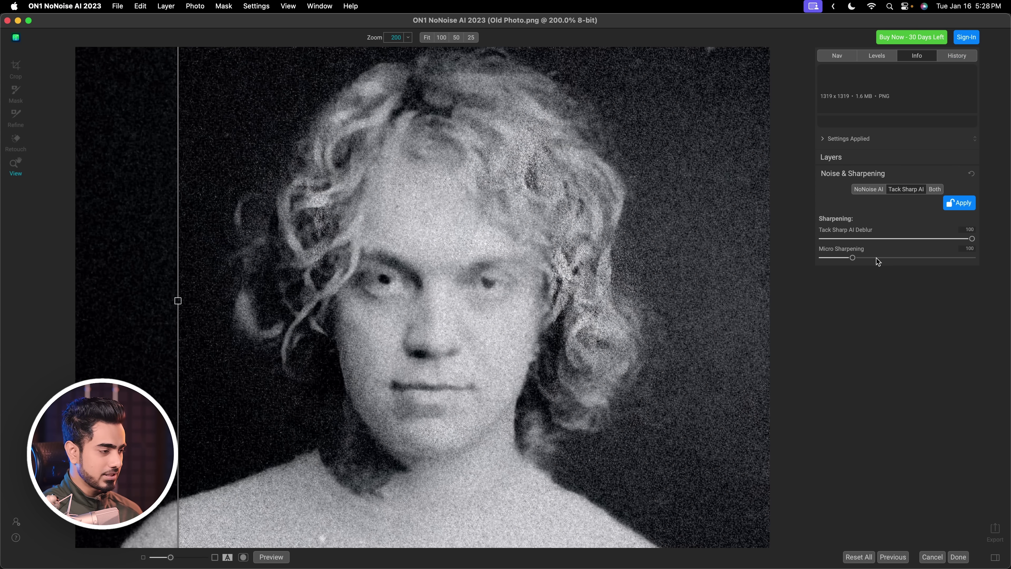
{"action": "left_click_drag", "start_coordinate": [179, 302], "coordinate": [165, 338]}
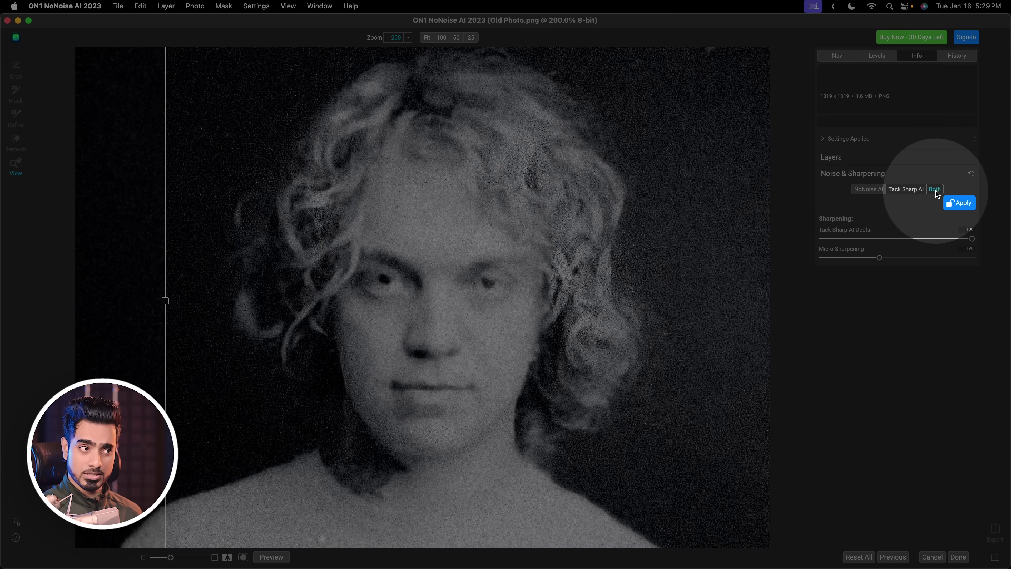
- Set the old photo's processing to Both, compare it with the original across the split view and adjust Enhance Detail
{"action": "left_click", "coordinate": [934, 190]}
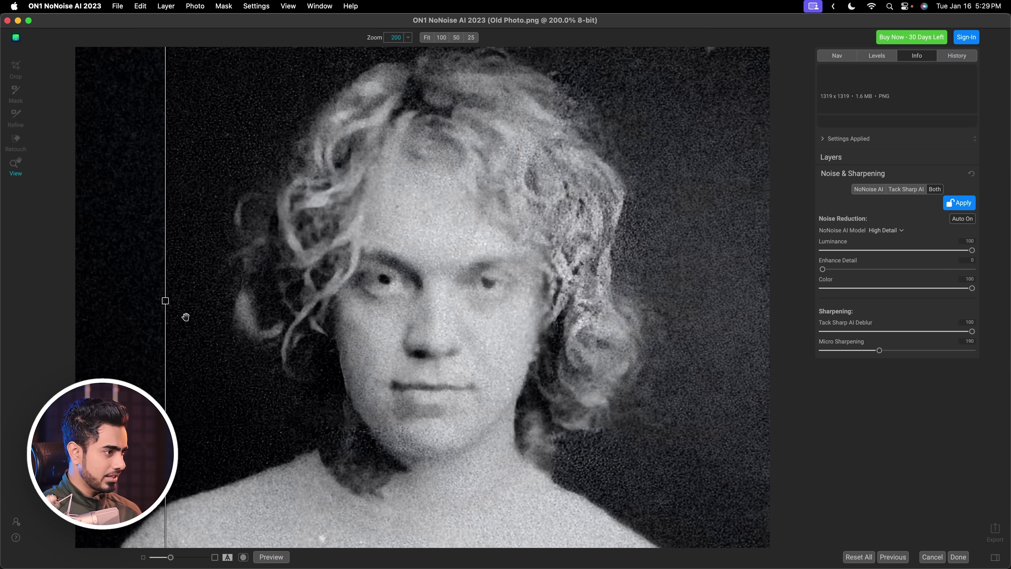
{"action": "left_click_drag", "start_coordinate": [165, 302], "coordinate": [262, 300]}
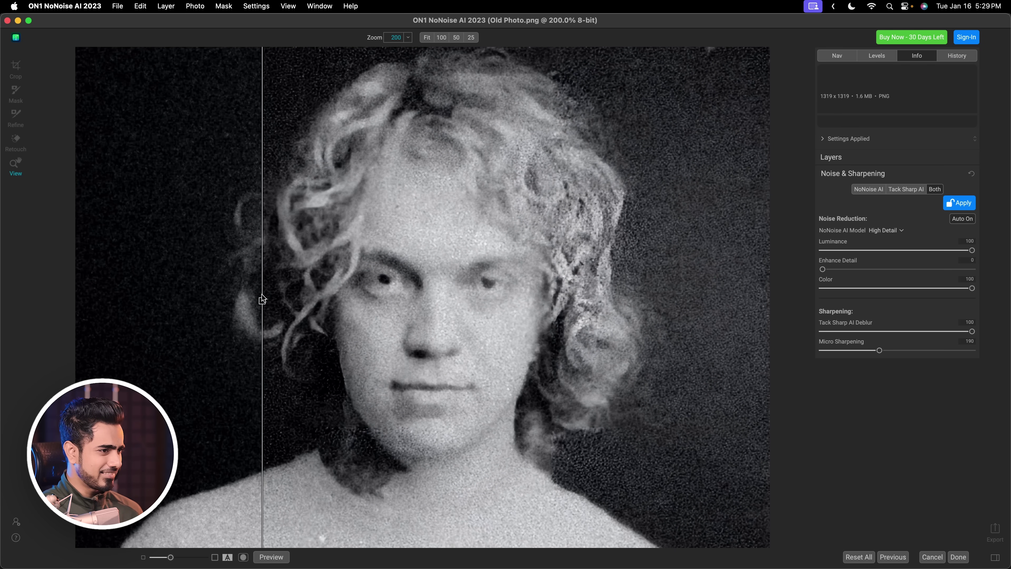
{"action": "left_click_drag", "start_coordinate": [825, 271], "coordinate": [830, 270]}
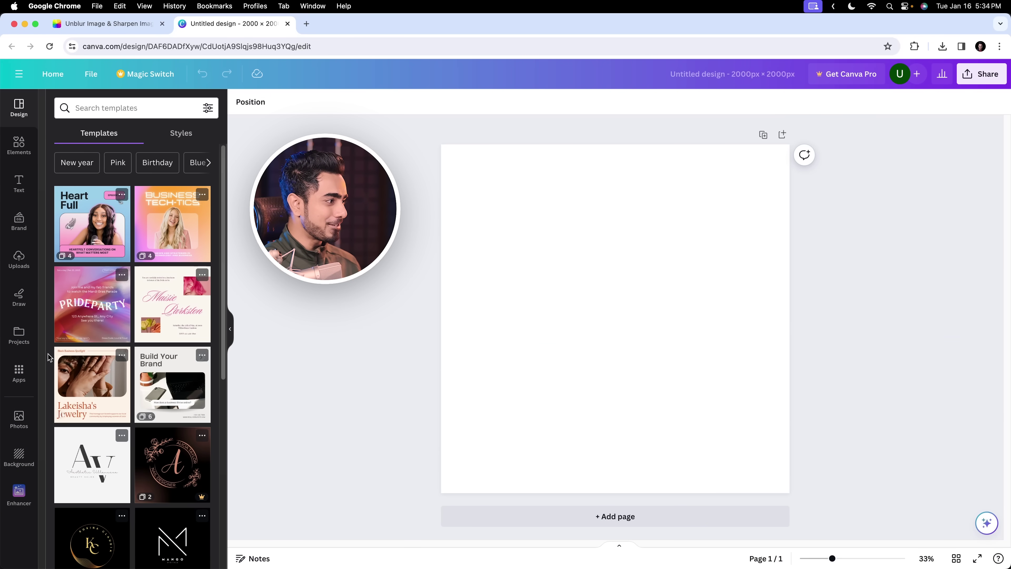
- Search the Canva apps for "Enhancer" and open the Enhancer app
{"action": "left_click", "coordinate": [19, 372]}
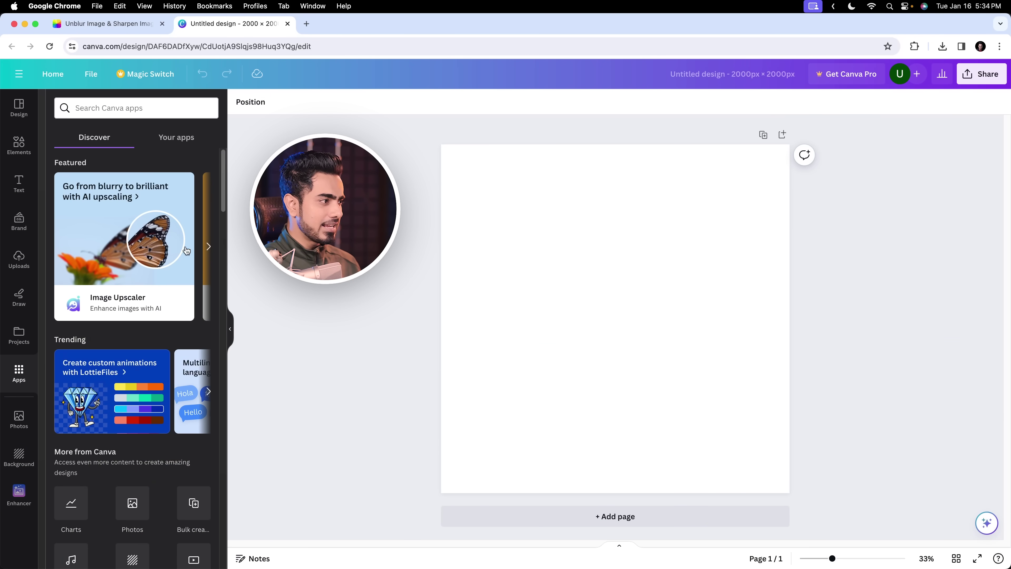
{"action": "scroll", "coordinate": [226, 202], "scroll_direction": "down", "scroll_amount": 3}
{"action": "scroll", "coordinate": [223, 219], "scroll_direction": "up", "scroll_amount": 3}
{"action": "left_click", "coordinate": [151, 110]}
{"action": "type", "text": "Enhancer"}
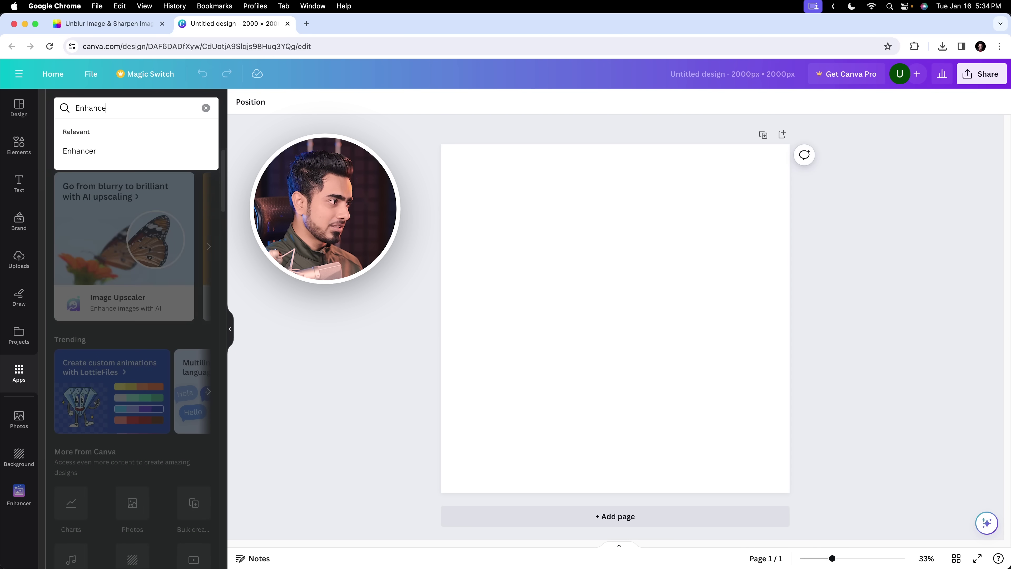
{"action": "left_click", "coordinate": [71, 148]}
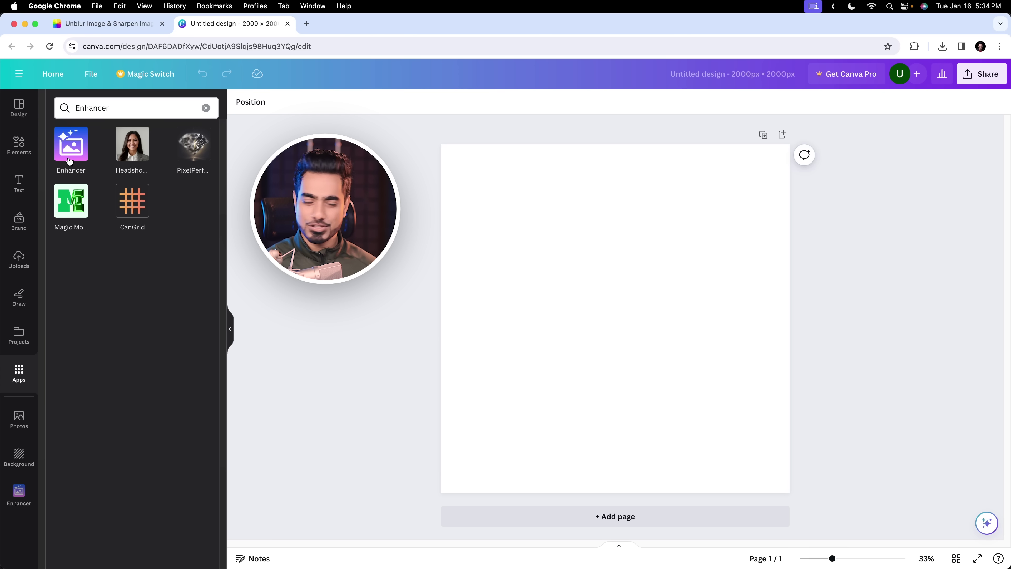
{"action": "left_click", "coordinate": [23, 500]}
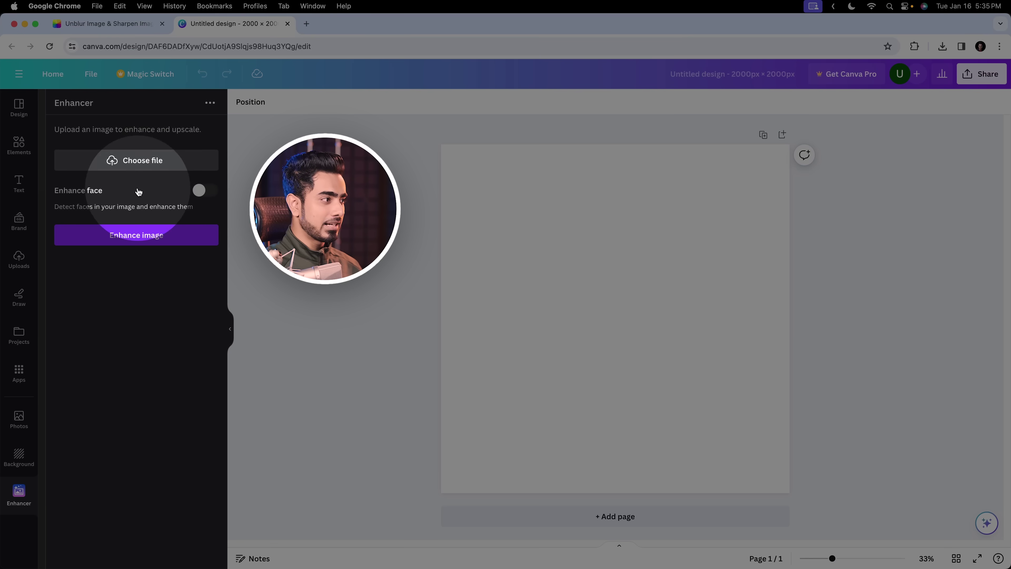
- Upload the old photo to Enhancer and enhance it with Enhance face turned on
{"action": "left_click", "coordinate": [135, 161]}
{"action": "scroll", "coordinate": [541, 287], "scroll_direction": "down", "scroll_amount": 3}
{"action": "left_click", "coordinate": [574, 317]}
{"action": "left_click", "coordinate": [666, 381]}
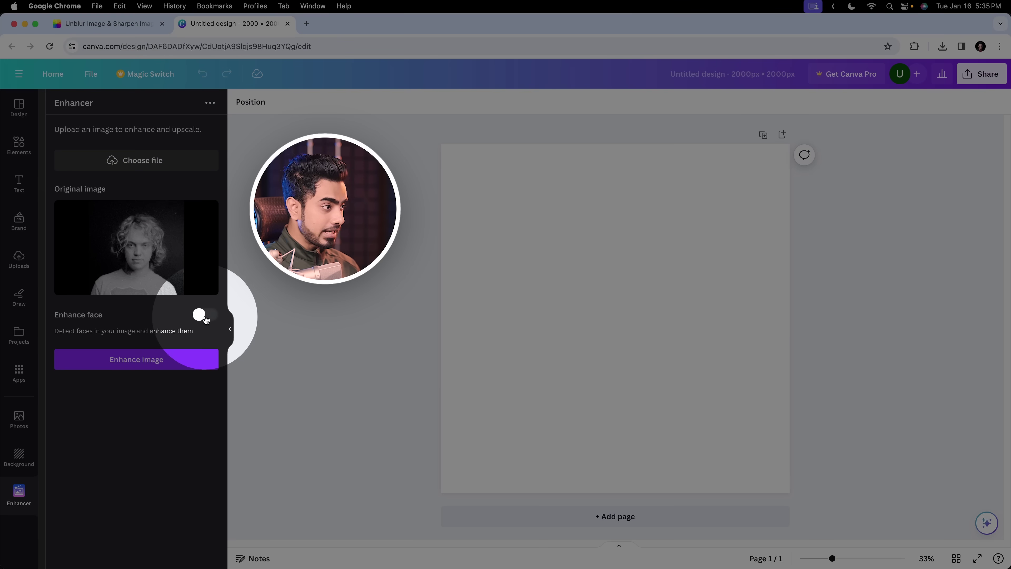
{"action": "left_click", "coordinate": [206, 317]}
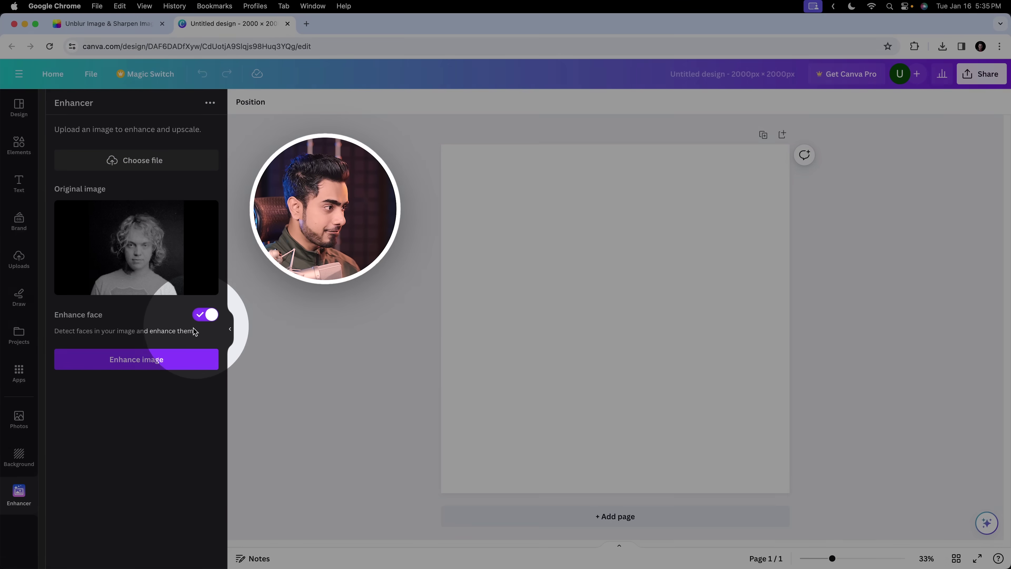
{"action": "left_click", "coordinate": [140, 361]}
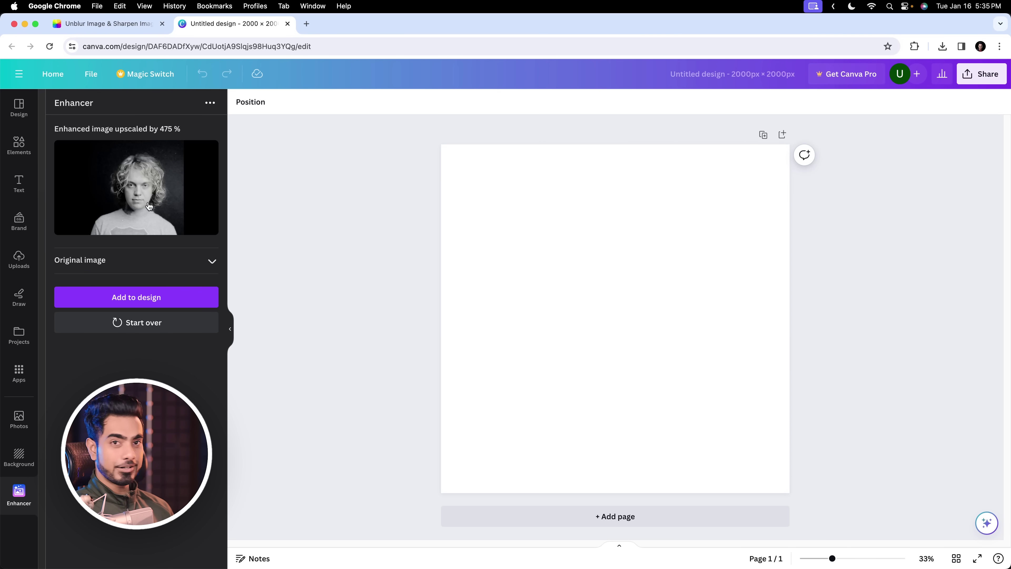
- Add the enhanced old photo to the design and enlarge it to fill the square page
{"action": "left_click", "coordinate": [140, 301]}
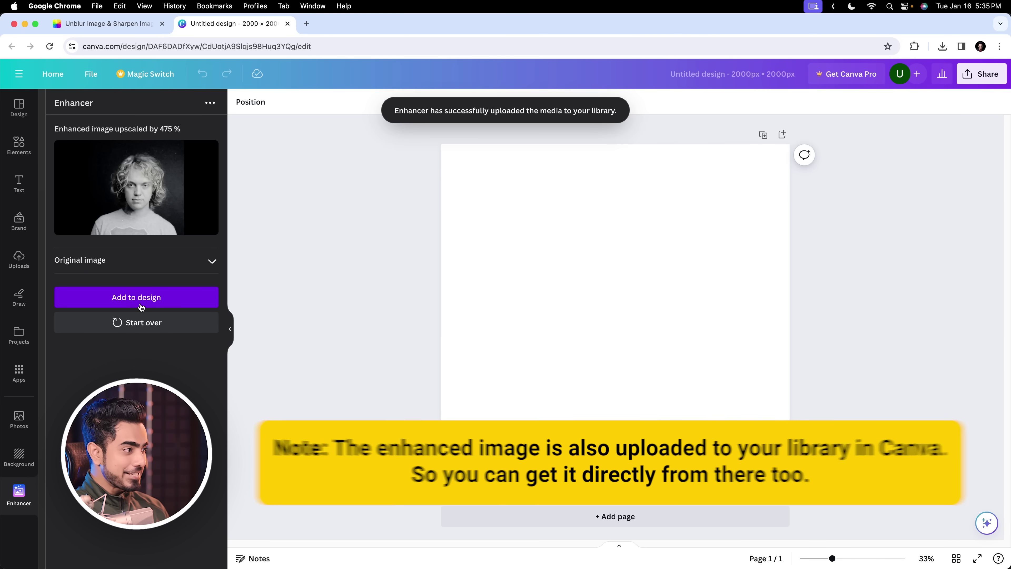
{"action": "left_click_drag", "start_coordinate": [685, 249], "coordinate": [799, 153]}
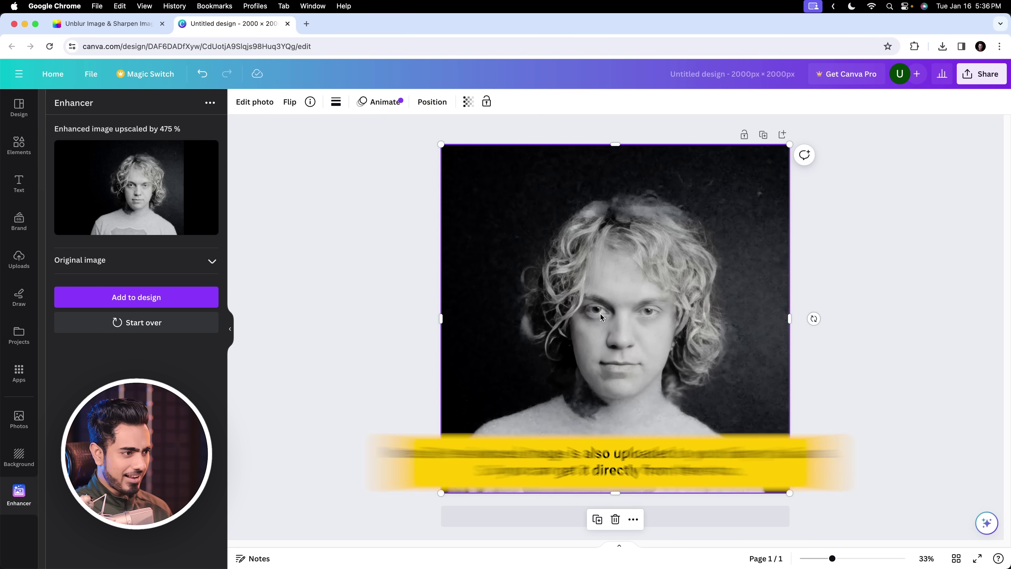
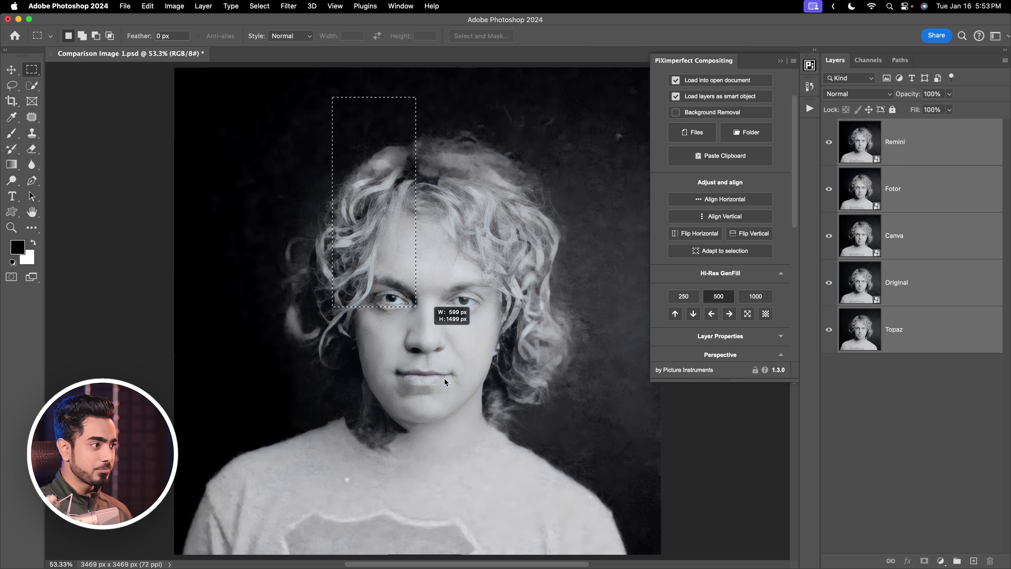
- Adapt the Remini, Fotor, Canva, Original and Topaz layers to a smaller rectangular selection, and refit them all to the full canvas
{"action": "left_click", "coordinate": [713, 251]}
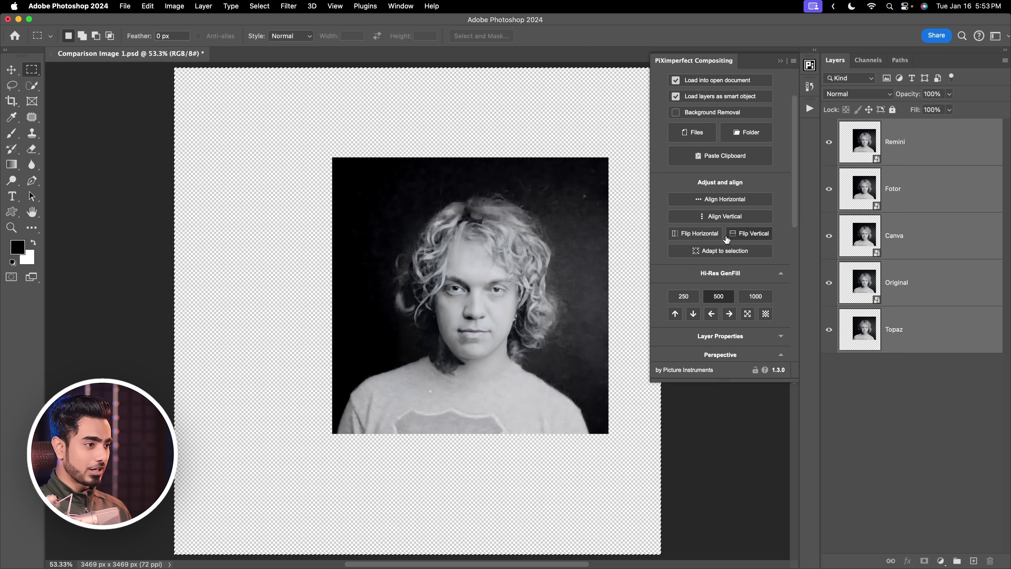
{"action": "left_click", "coordinate": [729, 251]}
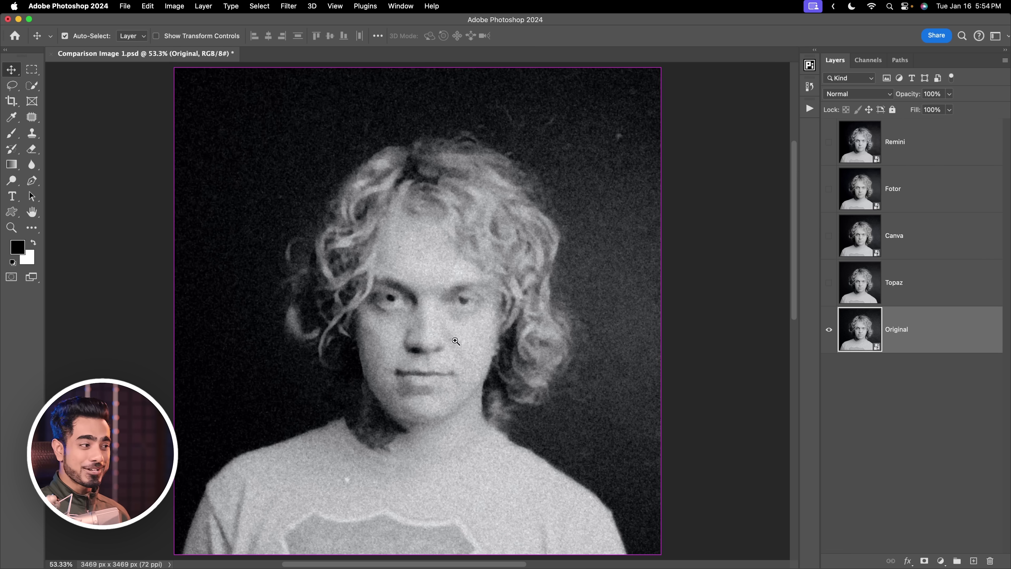
- Show the Topaz layer over the Original and examine how the face and hair were restored
{"action": "scroll", "coordinate": [475, 339], "scroll_direction": "up", "scroll_amount": 2}
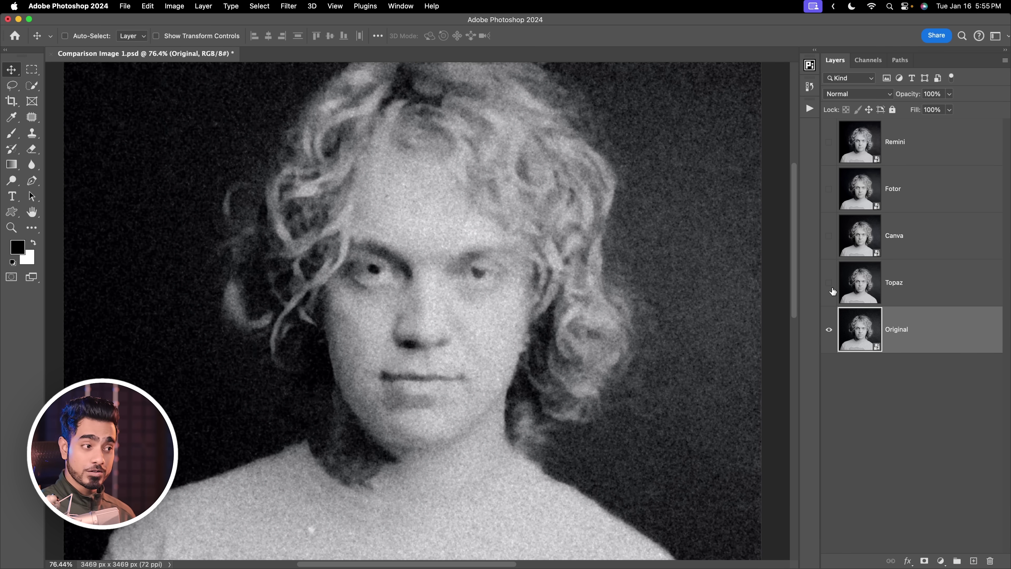
{"action": "left_click", "coordinate": [829, 283]}
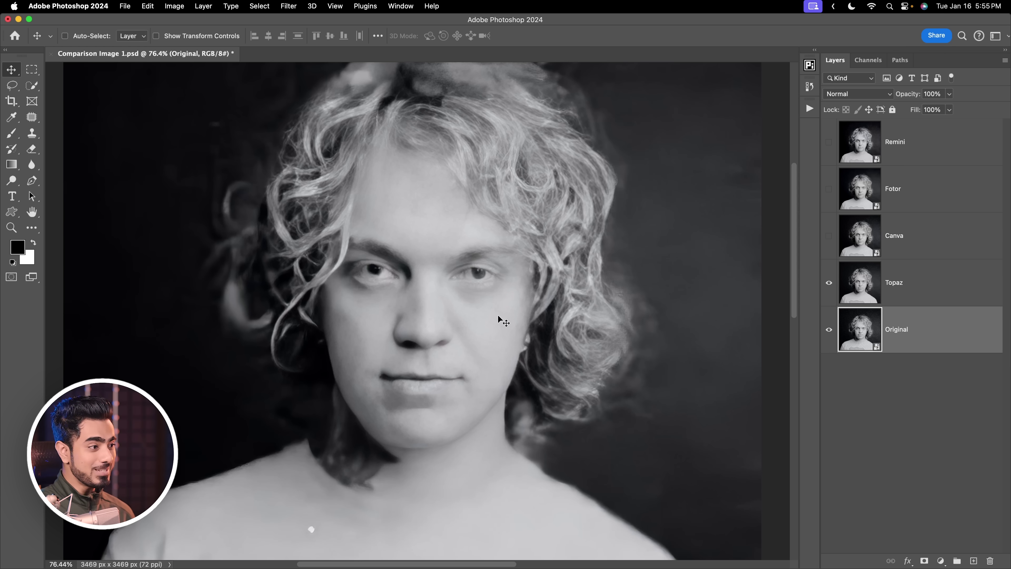
{"action": "scroll", "coordinate": [493, 278], "scroll_direction": "up", "scroll_amount": 3}
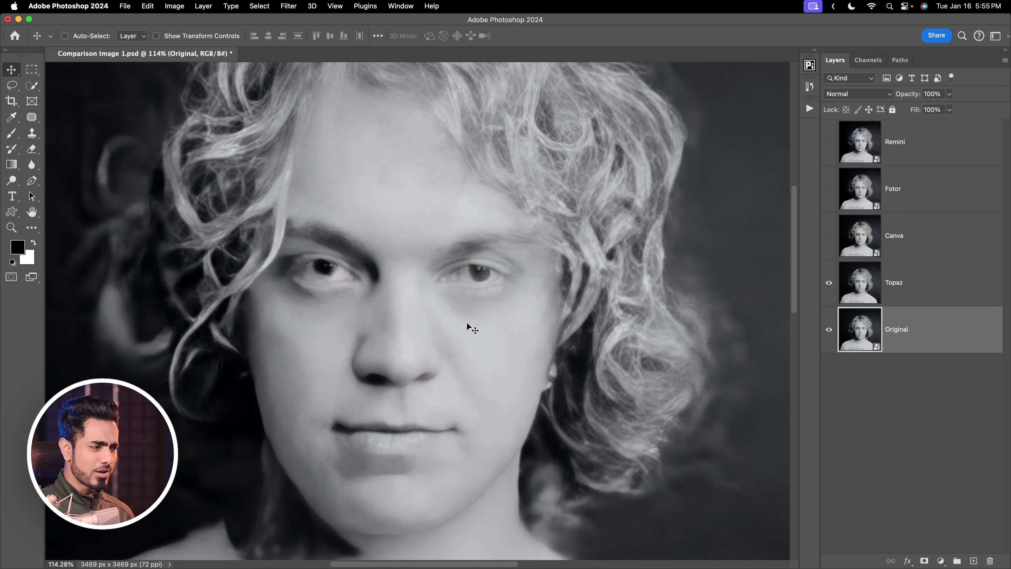
{"action": "scroll", "coordinate": [472, 279], "scroll_direction": "down", "scroll_amount": 3}
{"action": "scroll", "coordinate": [412, 325], "scroll_direction": "down", "scroll_amount": 3}
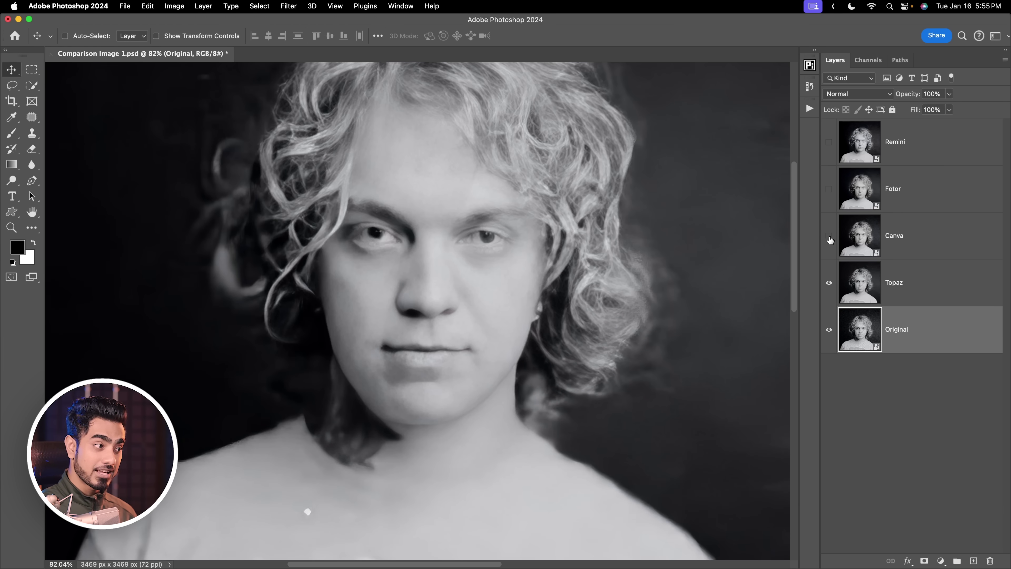
- Show the Canva layer and compare it with the Original across the face, shirt and background
{"action": "left_click", "coordinate": [829, 236]}
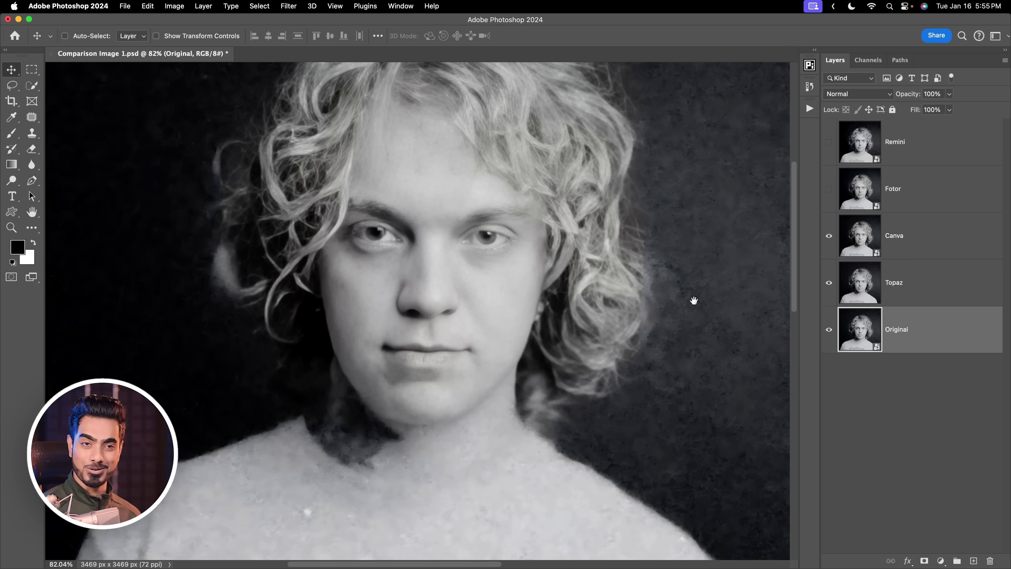
{"action": "left_click", "coordinate": [829, 236]}
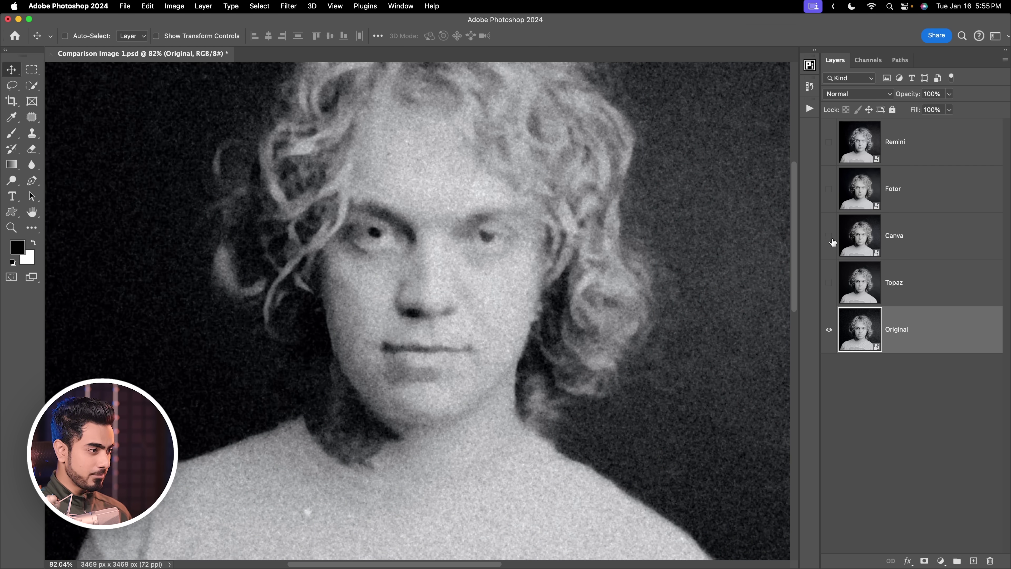
{"action": "left_click", "coordinate": [832, 238]}
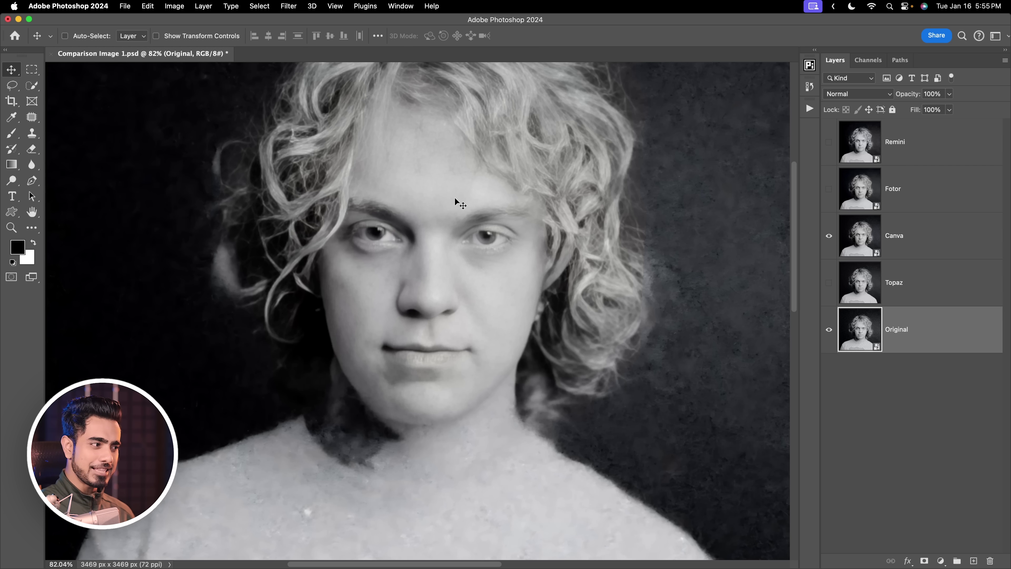
{"action": "scroll", "coordinate": [468, 285], "scroll_direction": "down", "scroll_amount": 5}
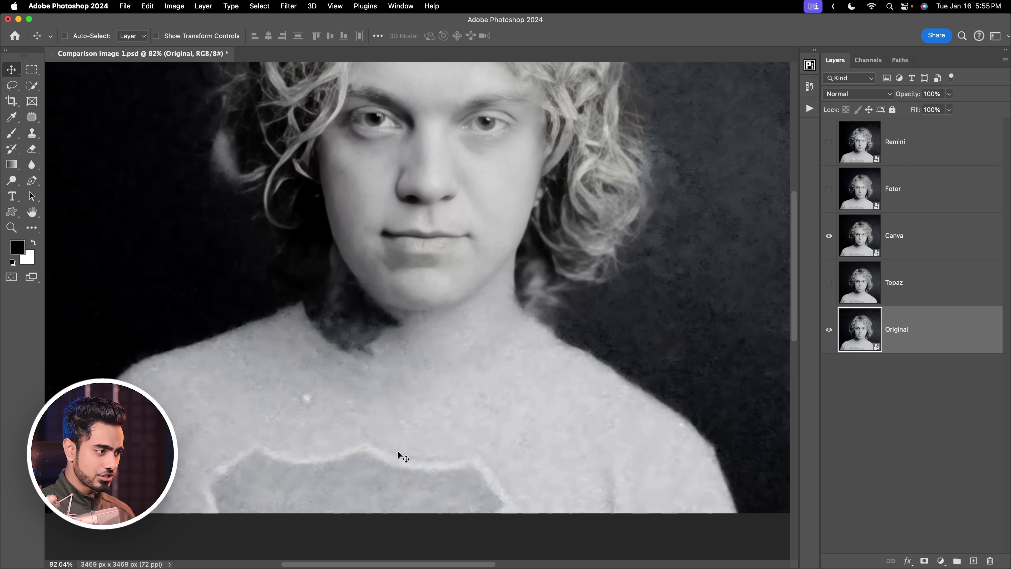
{"action": "left_click", "coordinate": [829, 236]}
{"action": "left_click", "coordinate": [829, 236]}
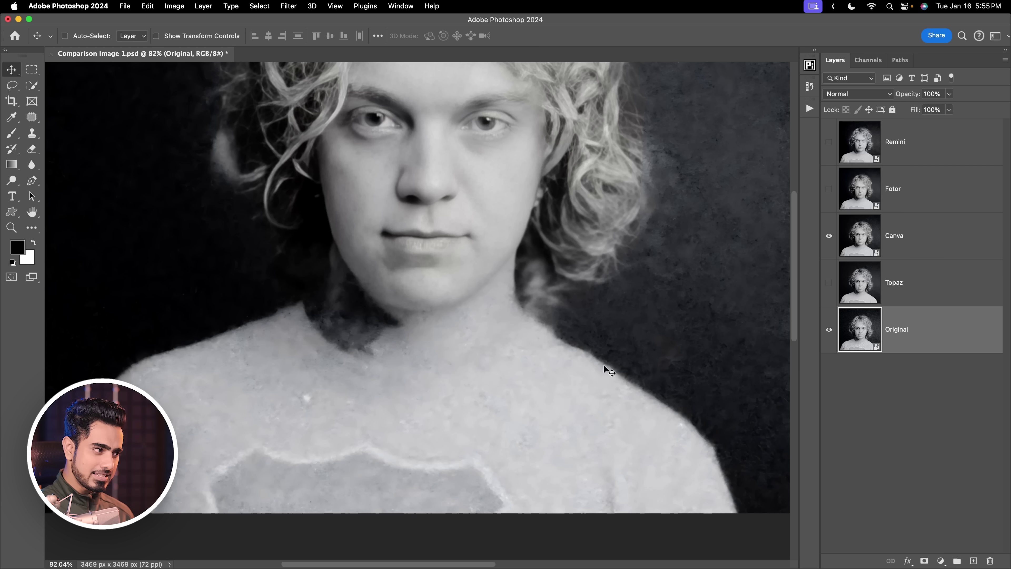
{"action": "scroll", "coordinate": [414, 432], "scroll_direction": "up", "scroll_amount": 7}
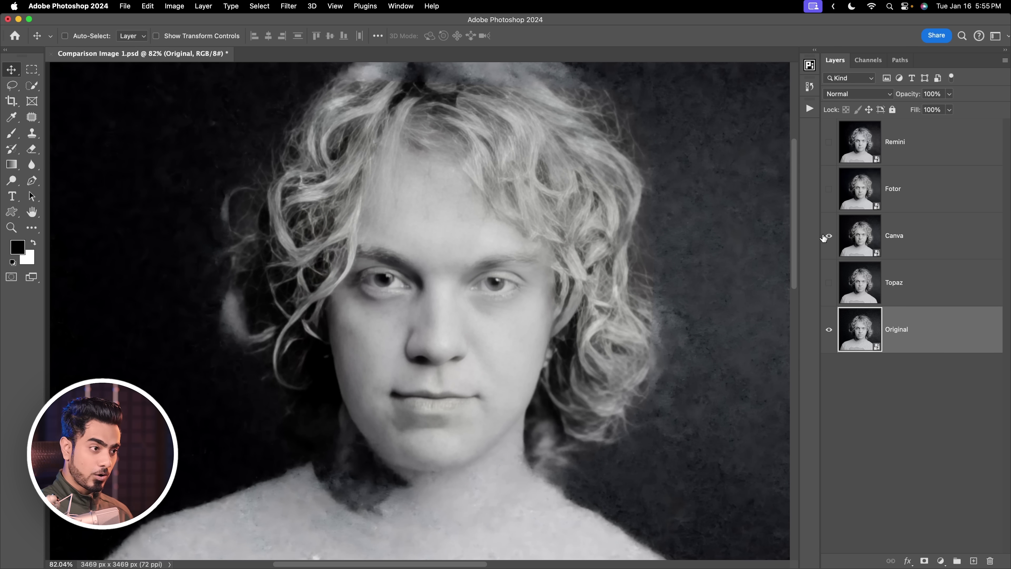
- Toggle the Canva layer's visibility to compare its result with the Topaz layer beneath
{"action": "left_click", "coordinate": [829, 238]}
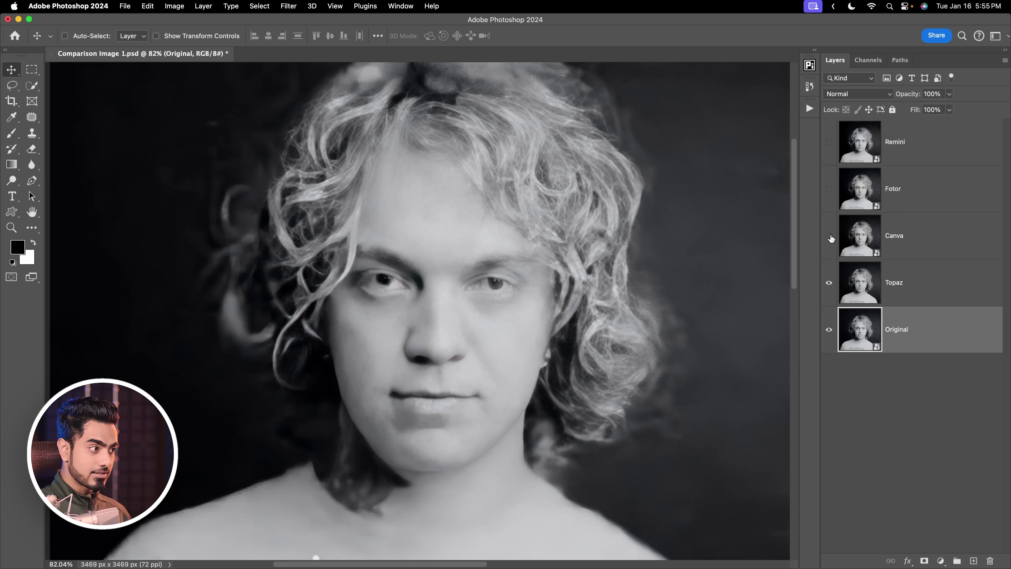
{"action": "left_click", "coordinate": [830, 237]}
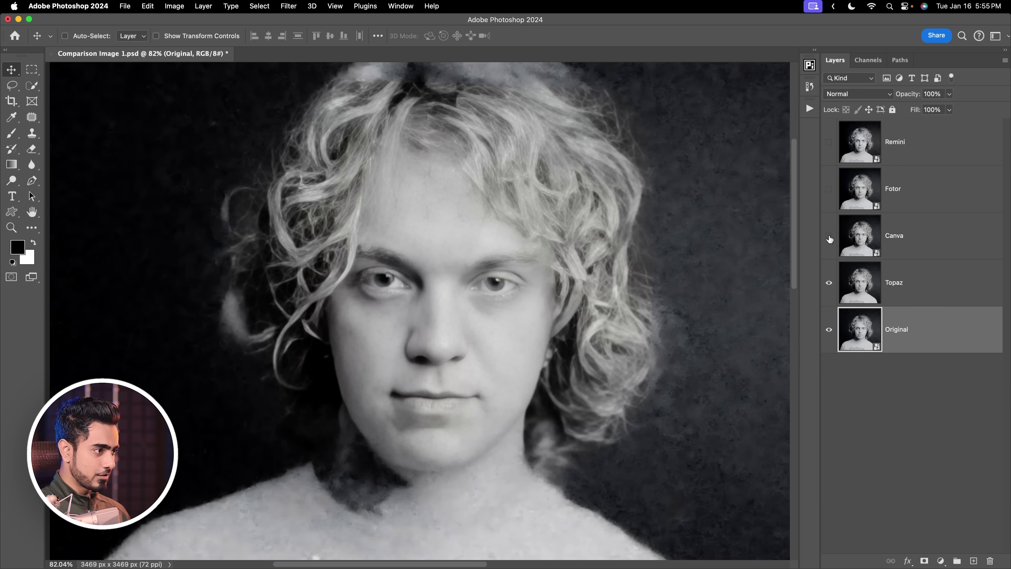
{"action": "left_click", "coordinate": [829, 238]}
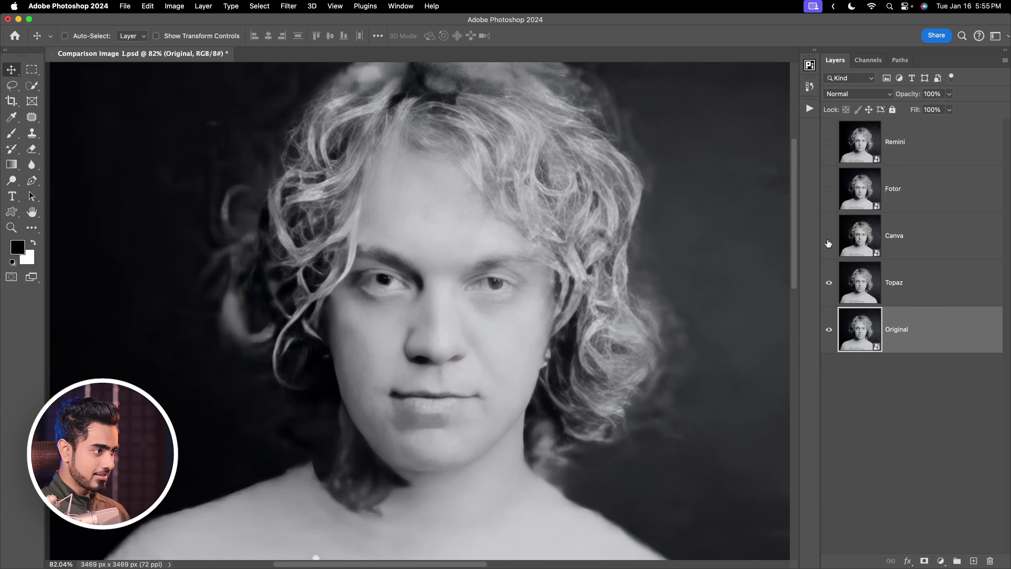
{"action": "left_click", "coordinate": [830, 240]}
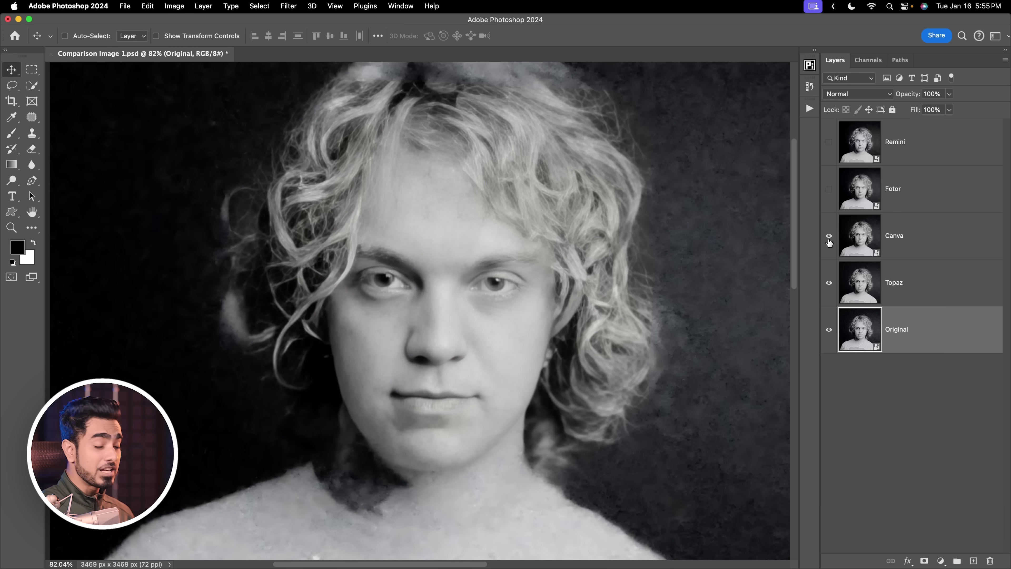
- Show the Fotor layer and compare its eyes and facial detail with the layers below
{"action": "left_click", "coordinate": [831, 192]}
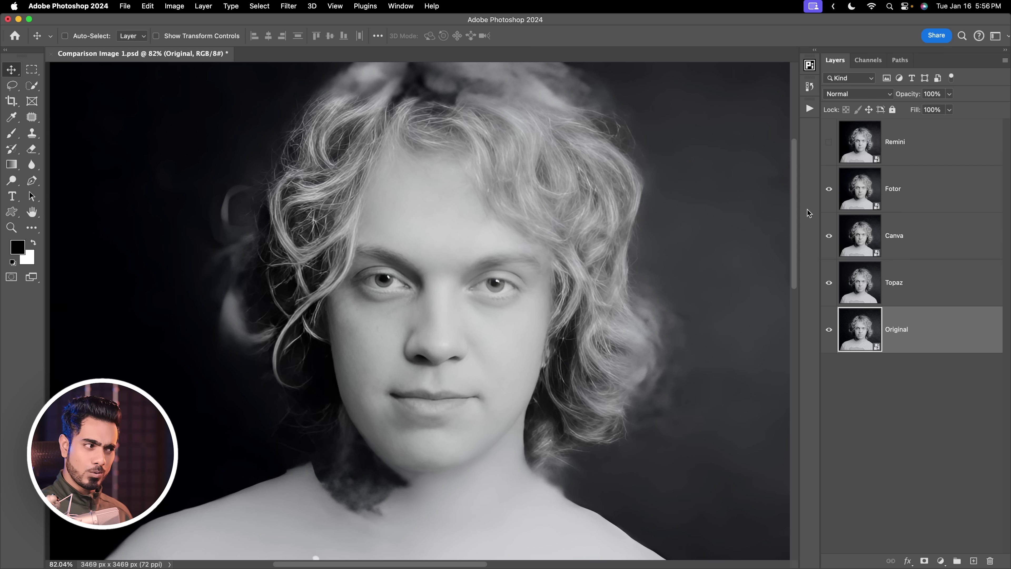
{"action": "scroll", "coordinate": [643, 232], "scroll_direction": "down", "scroll_amount": 3}
{"action": "left_click_drag", "start_coordinate": [639, 253], "coordinate": [611, 274]}
{"action": "scroll", "coordinate": [611, 273], "scroll_direction": "up", "scroll_amount": 5}
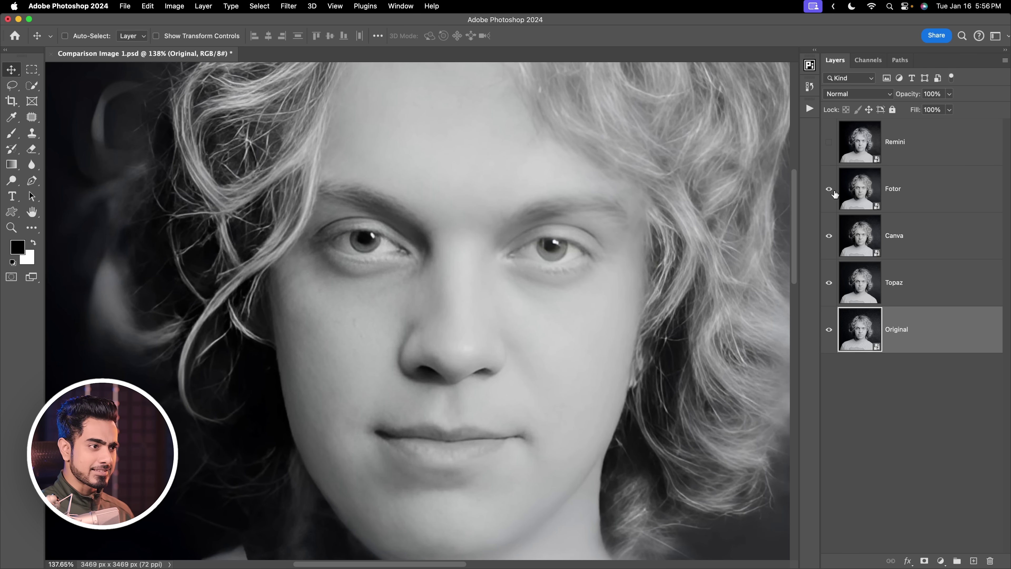
{"action": "left_click", "coordinate": [829, 192]}
{"action": "left_click", "coordinate": [829, 192]}
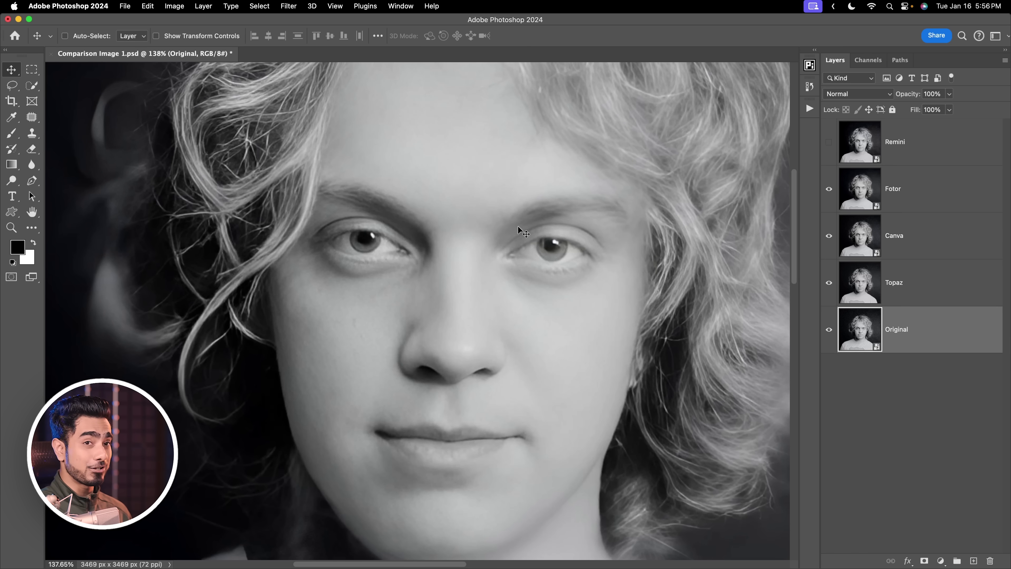
- Examine the hair at the side and top of the head, comparing the Fotor, Canva and Topaz layers
{"action": "scroll", "coordinate": [522, 234], "scroll_direction": "down", "scroll_amount": 5}
{"action": "scroll", "coordinate": [672, 221], "scroll_direction": "up", "scroll_amount": 5}
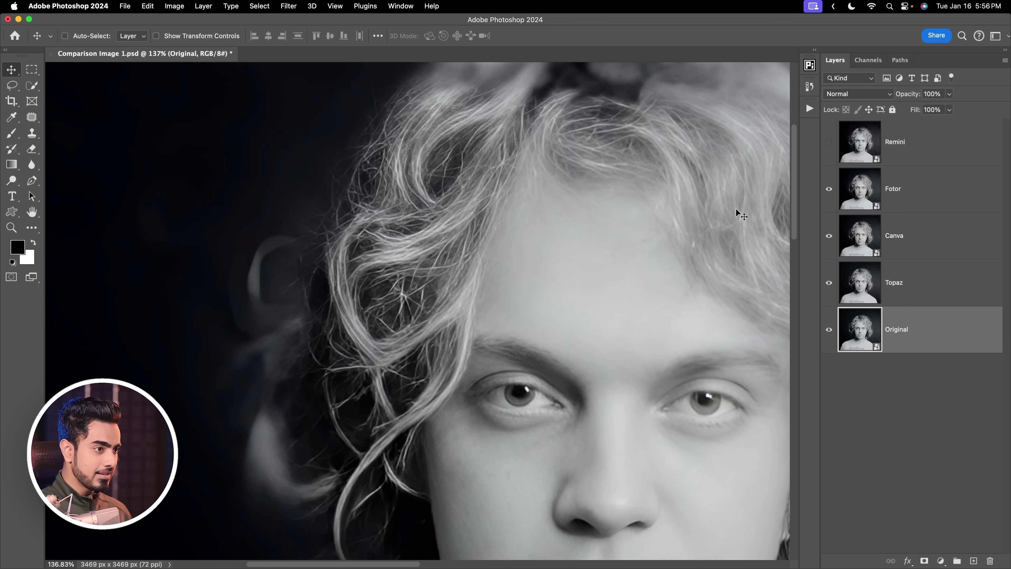
{"action": "left_click", "coordinate": [829, 190]}
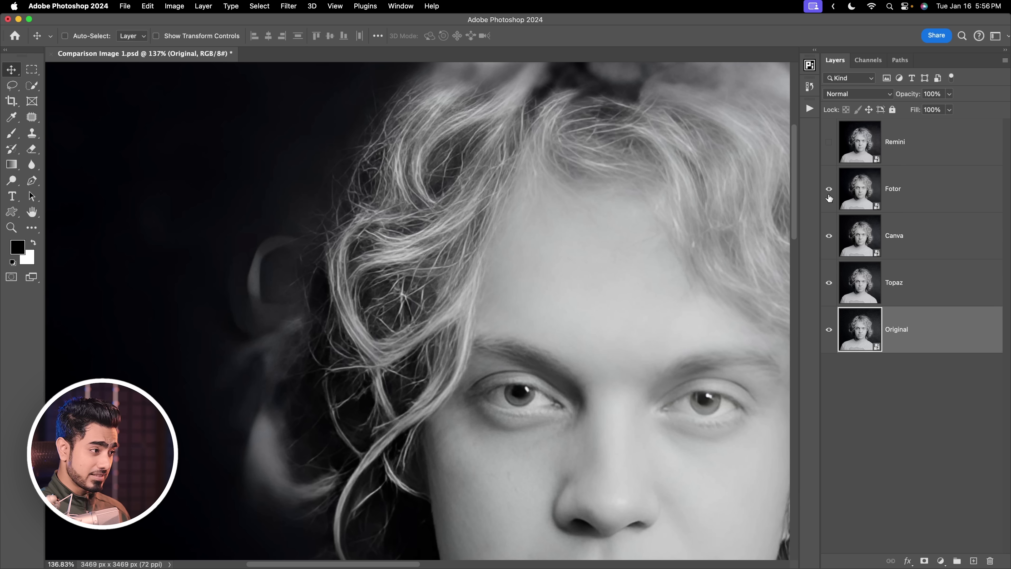
{"action": "scroll", "coordinate": [548, 285], "scroll_direction": "up", "scroll_amount": 5}
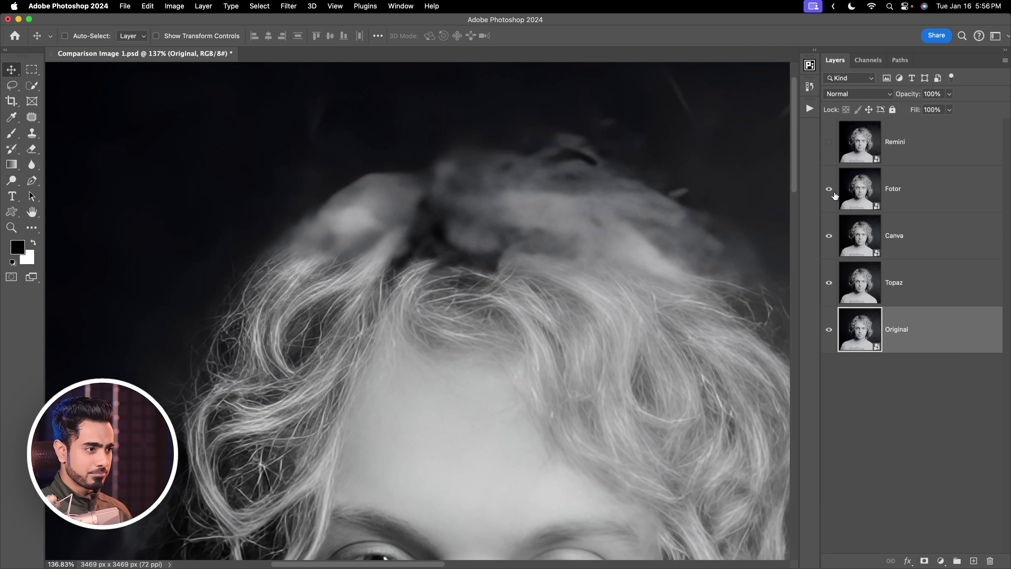
{"action": "left_click", "coordinate": [830, 189]}
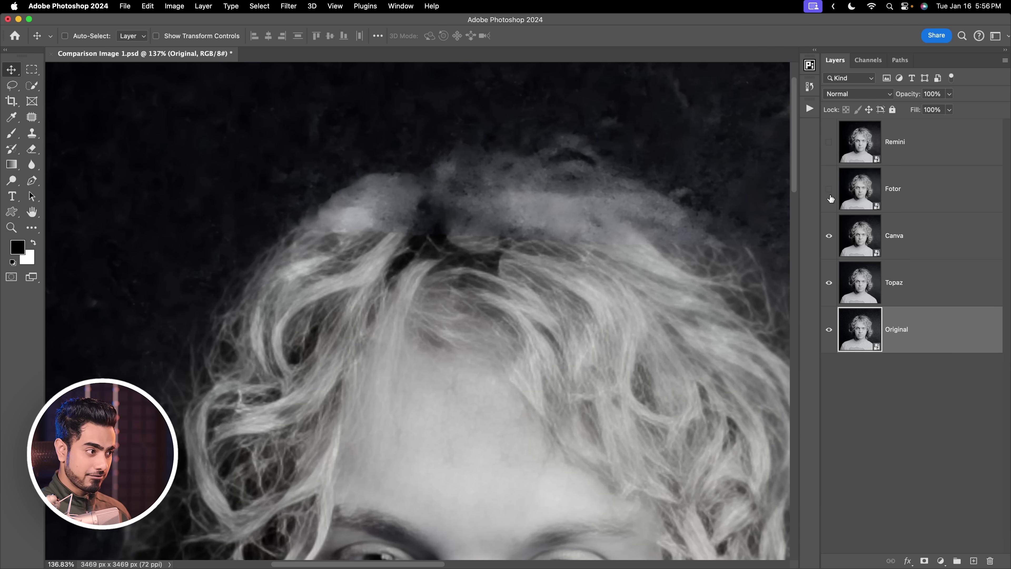
{"action": "left_click", "coordinate": [830, 190]}
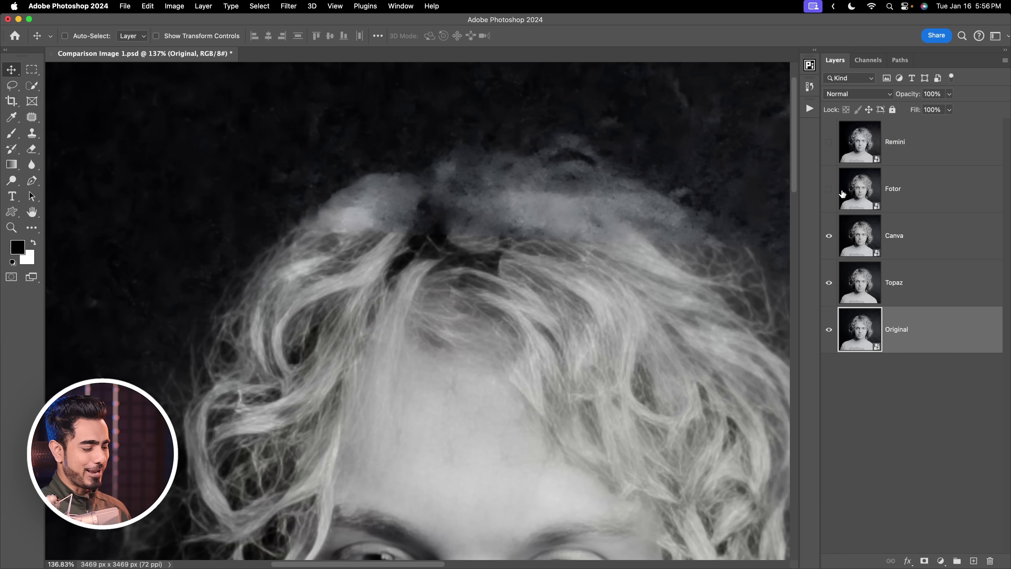
{"action": "left_click", "coordinate": [829, 236]}
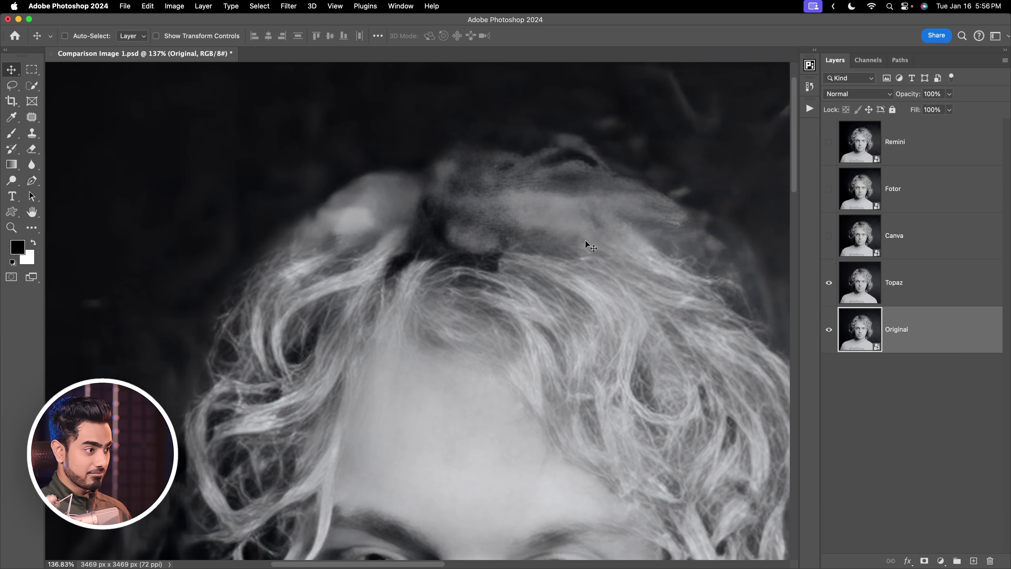
{"action": "left_click", "coordinate": [829, 235]}
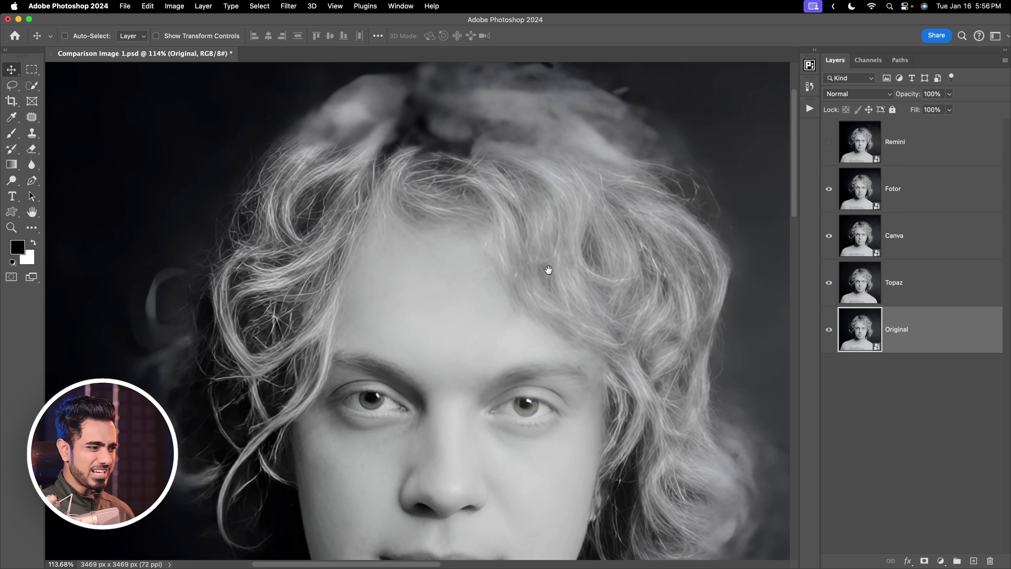
- Compare the Remini layer with the Original, examining the eyes, skin and hair up close
{"action": "scroll", "coordinate": [548, 270], "scroll_direction": "down", "scroll_amount": 5}
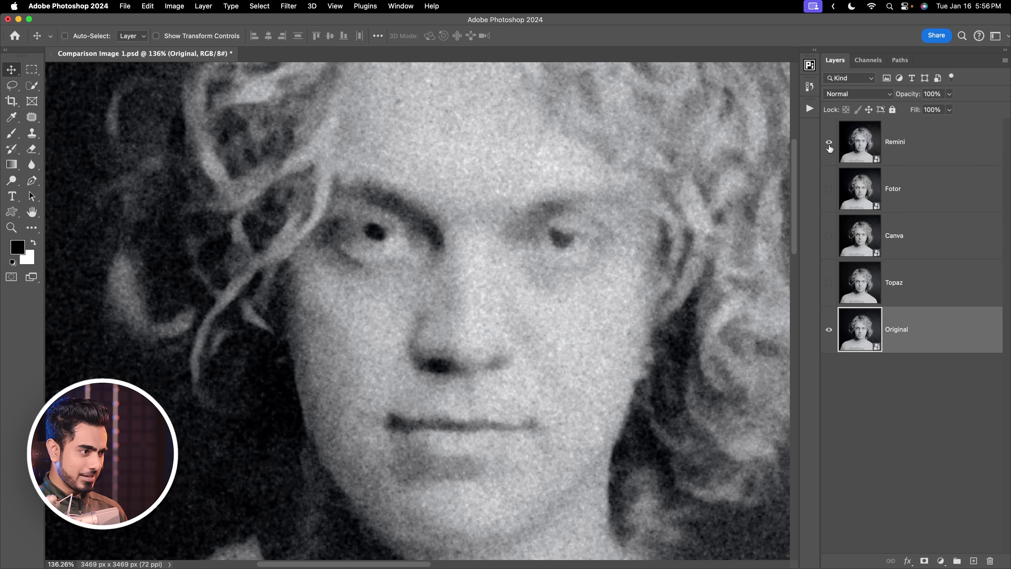
{"action": "left_click", "coordinate": [830, 144]}
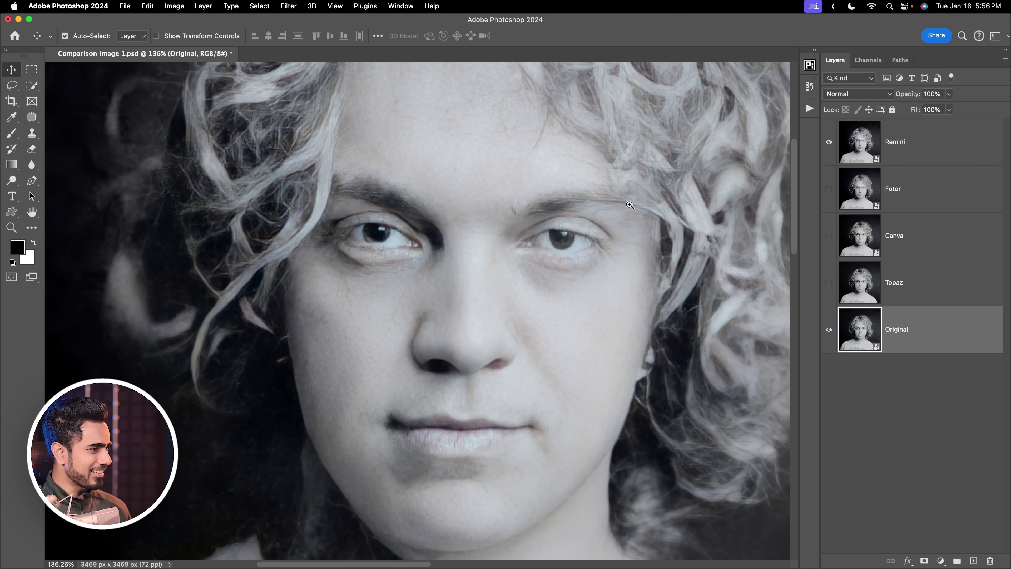
{"action": "scroll", "coordinate": [627, 199], "scroll_direction": "down", "scroll_amount": 2}
{"action": "left_click_drag", "start_coordinate": [605, 203], "coordinate": [538, 345]}
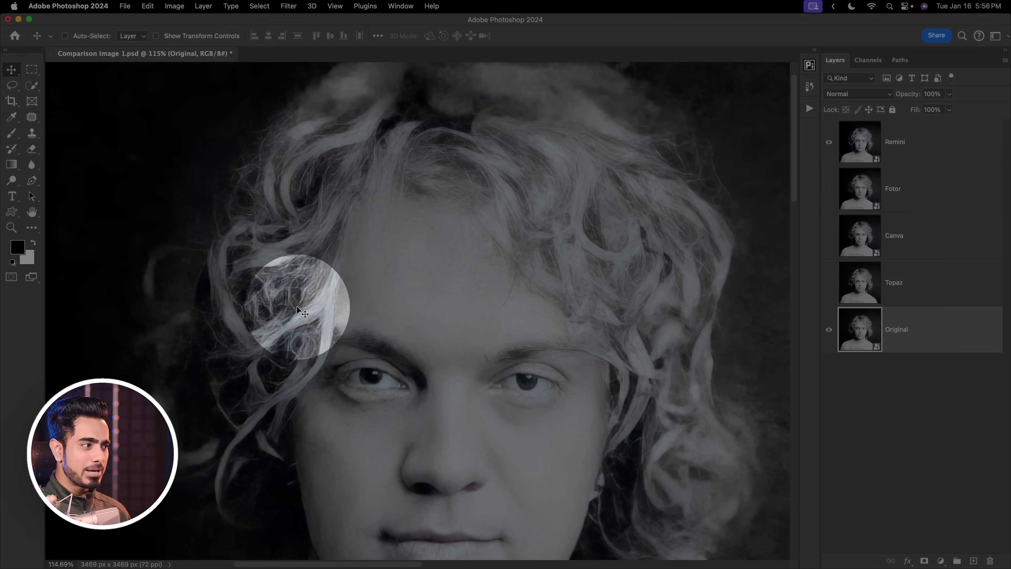
{"action": "scroll", "coordinate": [487, 300], "scroll_direction": "down", "scroll_amount": 10}
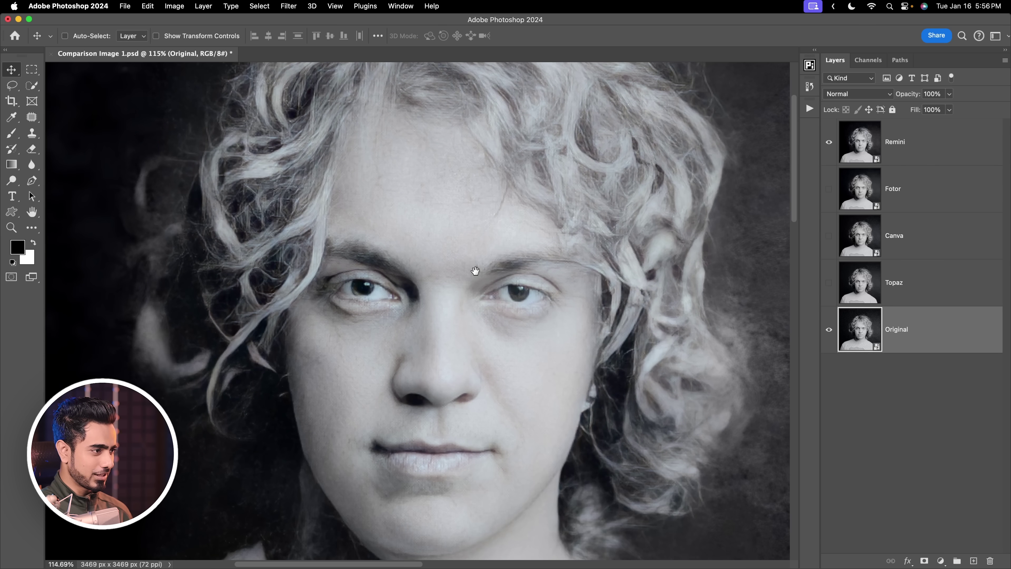
- View the whole Remini image and return to showing only the Original layer
{"action": "key", "text": "super+0"}
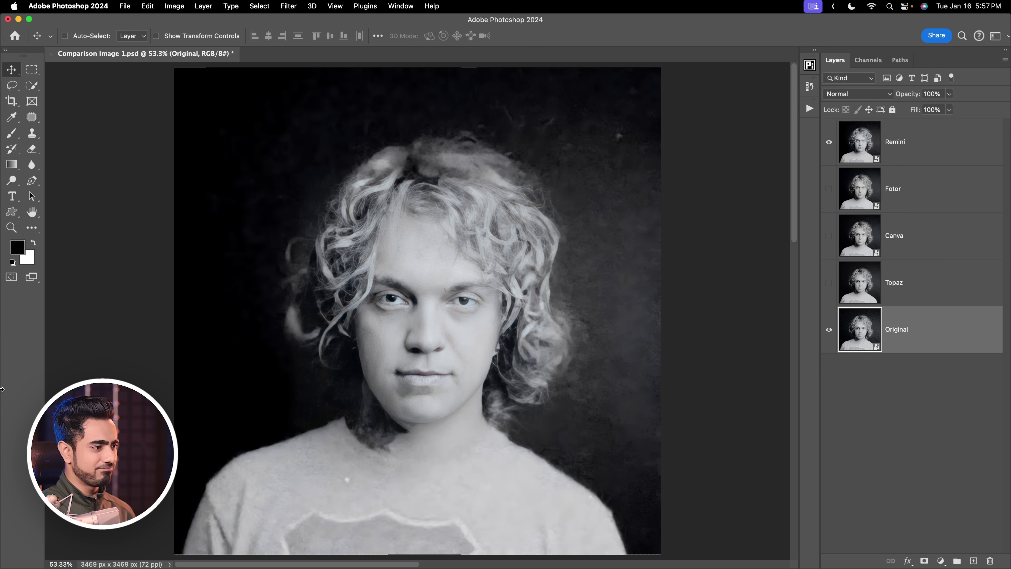
{"action": "left_click", "coordinate": [829, 286]}
{"action": "left_click", "coordinate": [829, 239]}
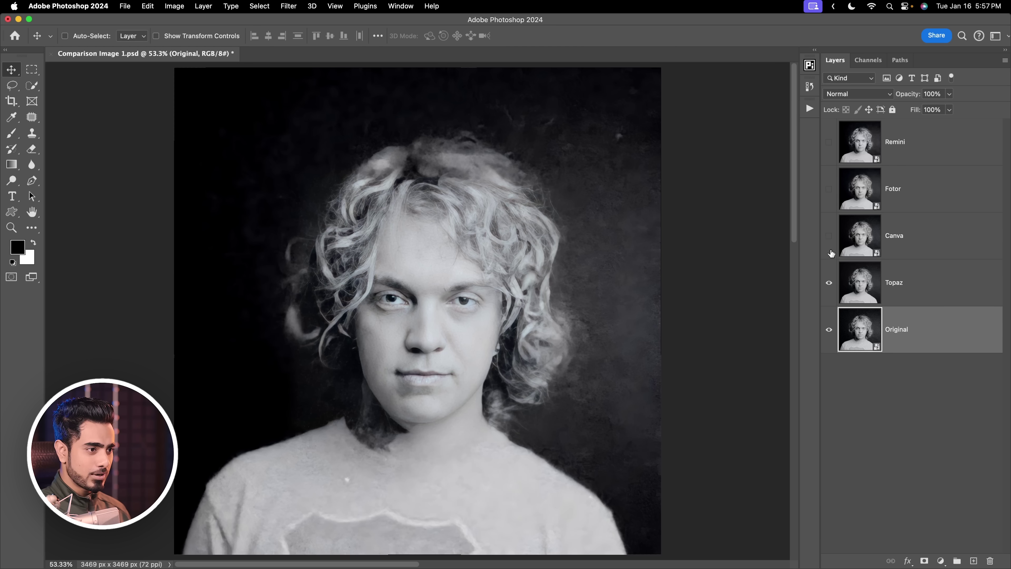
{"action": "left_click", "coordinate": [830, 273]}
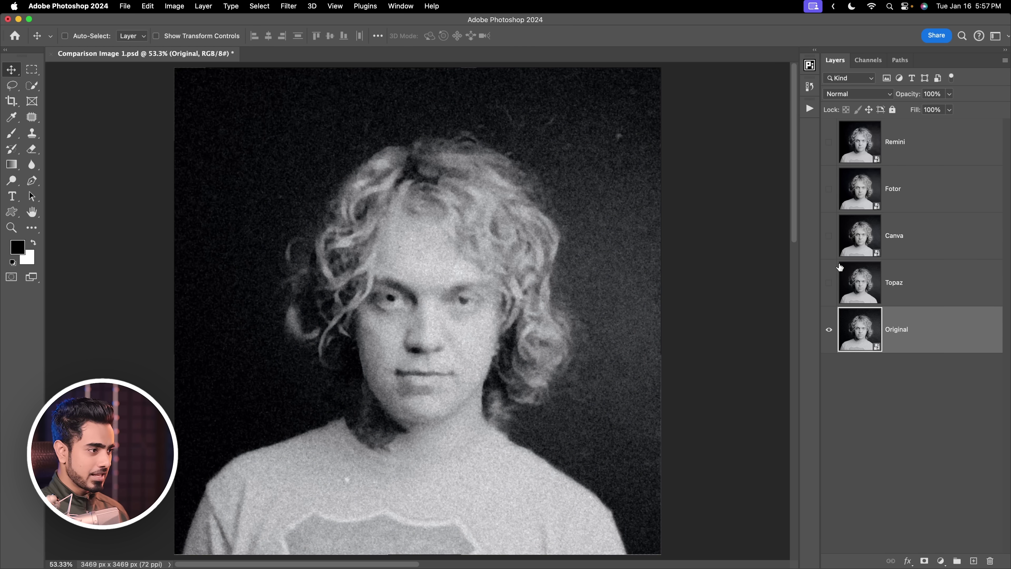
- Look closely at the Original portrait's face and show the Topaz layer over it again
{"action": "left_click", "coordinate": [453, 331], "text": "super"}
{"action": "scroll", "coordinate": [453, 331], "scroll_direction": "down", "scroll_amount": 3}
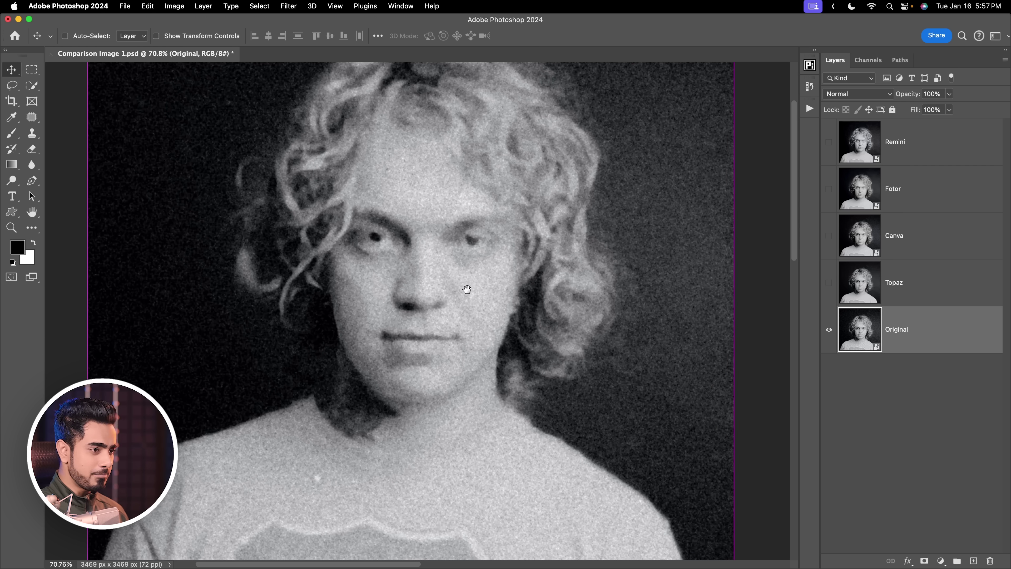
{"action": "left_click", "coordinate": [829, 284]}
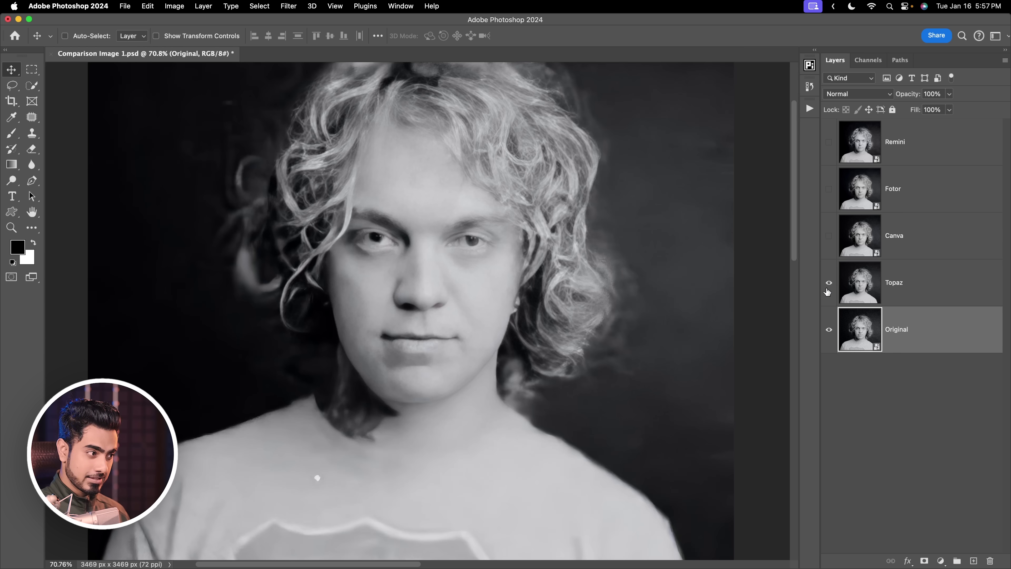
- Show the Canva, Fotor and Remini layers one after another over the Topaz layer to compare the full portrait
{"action": "left_click", "coordinate": [829, 235]}
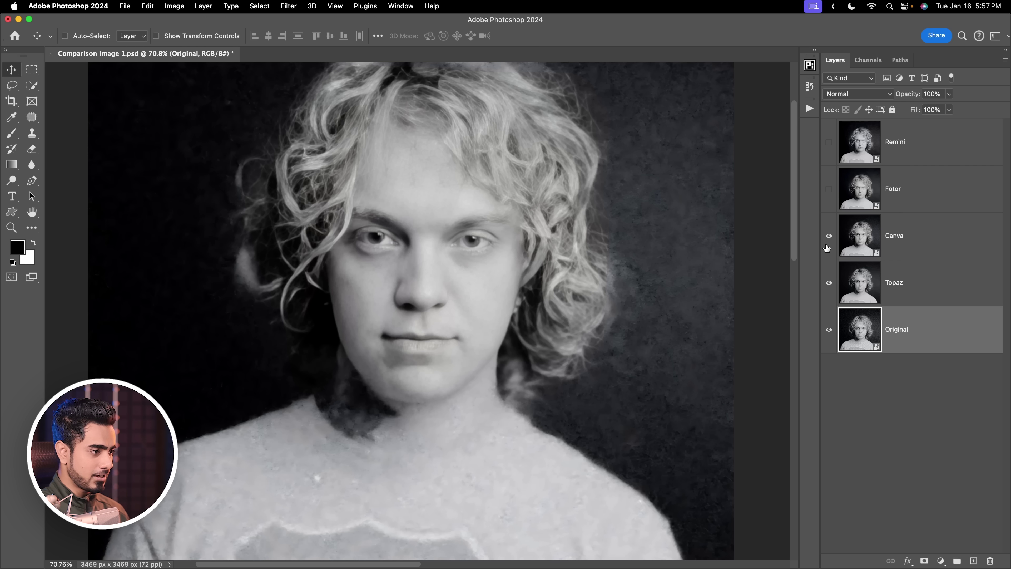
{"action": "left_click", "coordinate": [829, 189]}
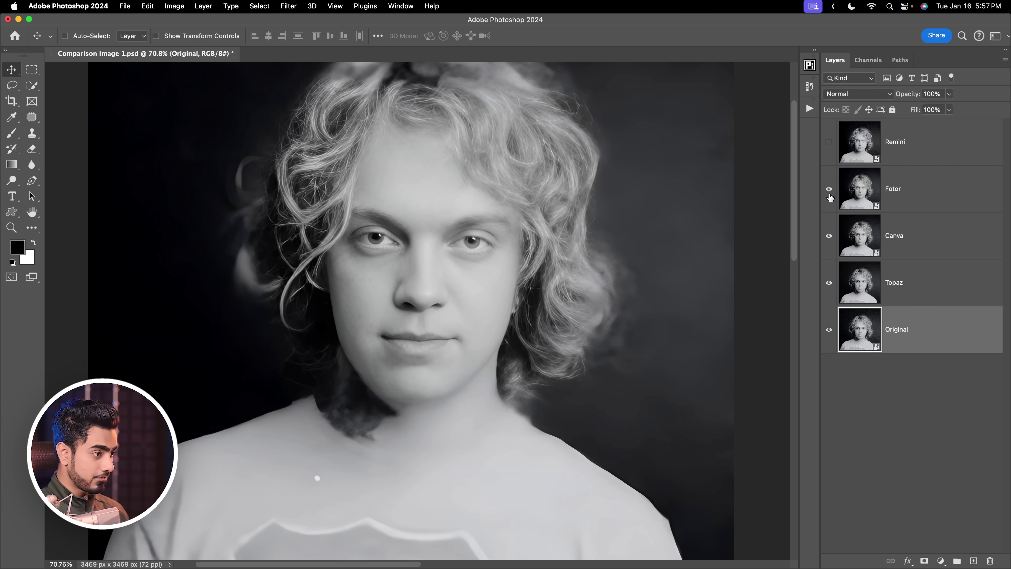
{"action": "left_click", "coordinate": [830, 143]}
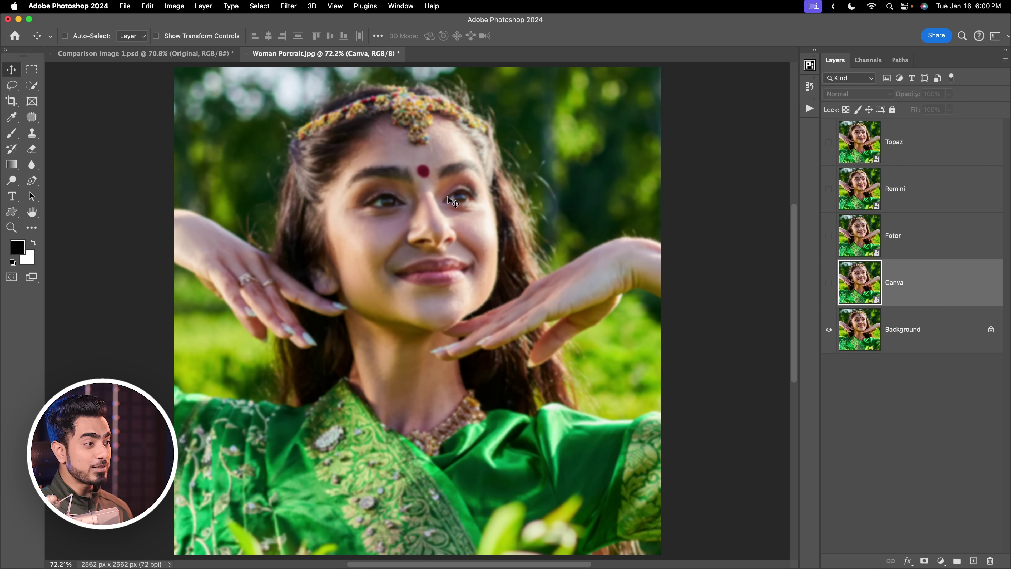
- Examine the blurry Background image of Woman Portrait.jpg up close, from the face down to the green dress
{"action": "scroll", "coordinate": [455, 194], "scroll_direction": "up", "scroll_amount": 3}
{"action": "scroll", "coordinate": [454, 194], "scroll_direction": "up", "scroll_amount": 2}
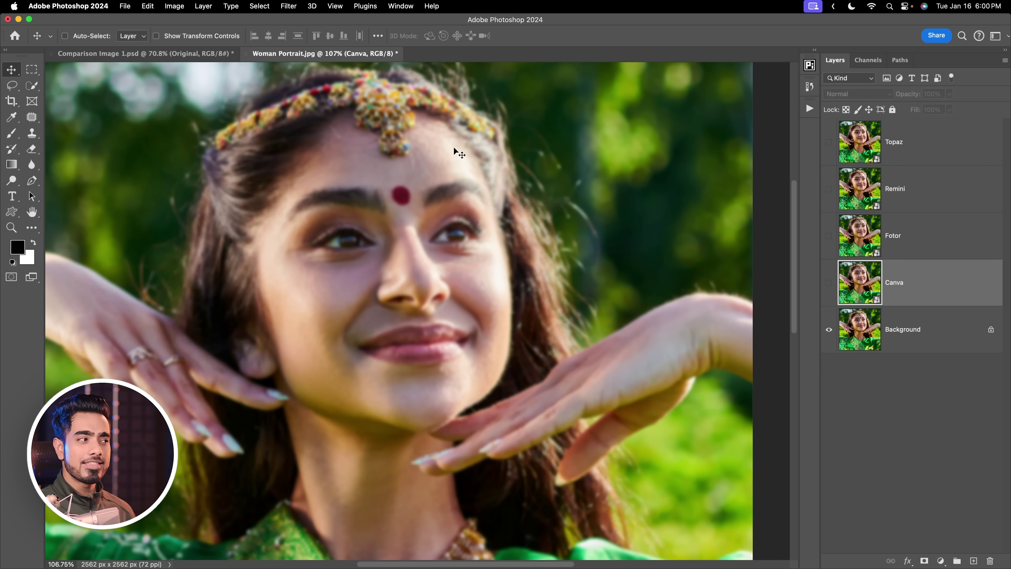
{"action": "scroll", "coordinate": [373, 217], "scroll_direction": "down", "scroll_amount": 5}
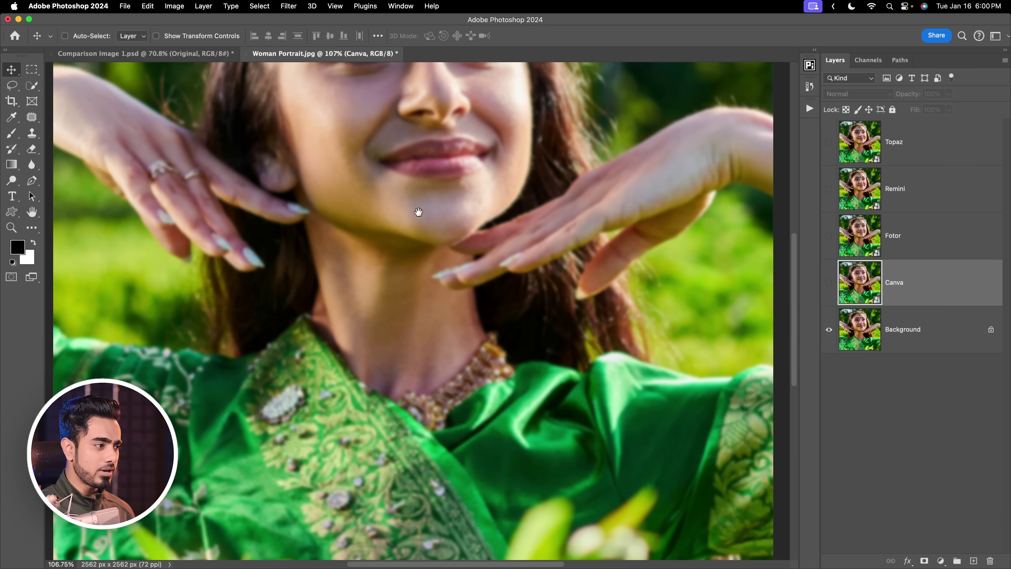
{"action": "scroll", "coordinate": [452, 203], "scroll_direction": "up", "scroll_amount": 4}
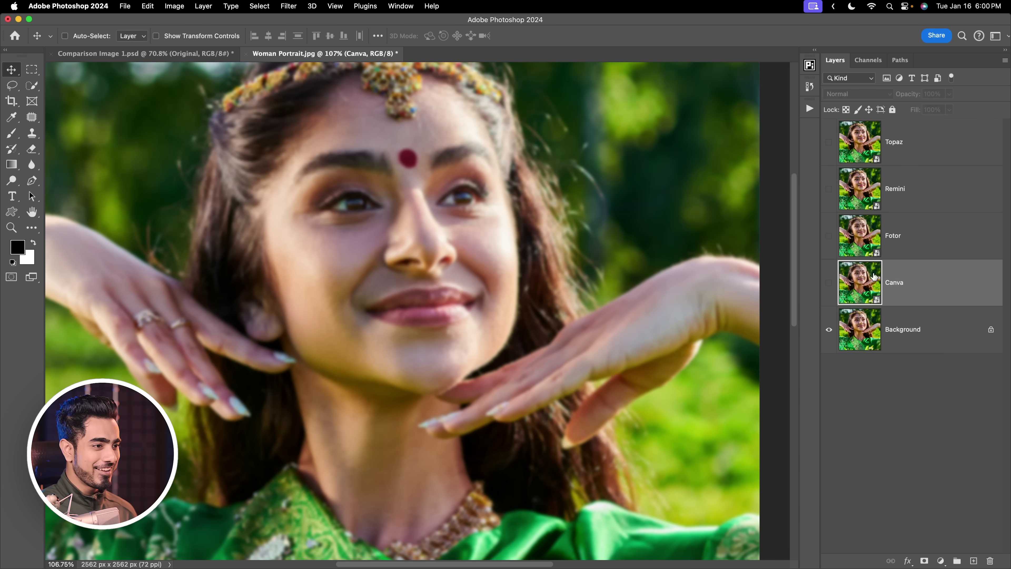
- Show the Canva layer and compare the woman's face with the Background
{"action": "left_click", "coordinate": [829, 283]}
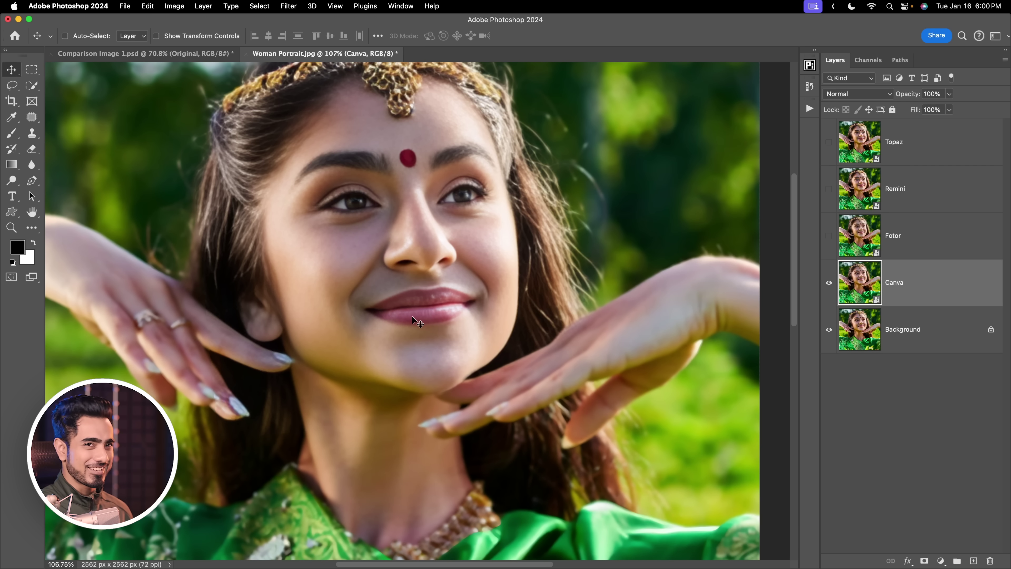
{"action": "left_click", "coordinate": [829, 283]}
{"action": "left_click", "coordinate": [833, 286]}
{"action": "scroll", "coordinate": [474, 265], "scroll_direction": "up", "scroll_amount": 3}
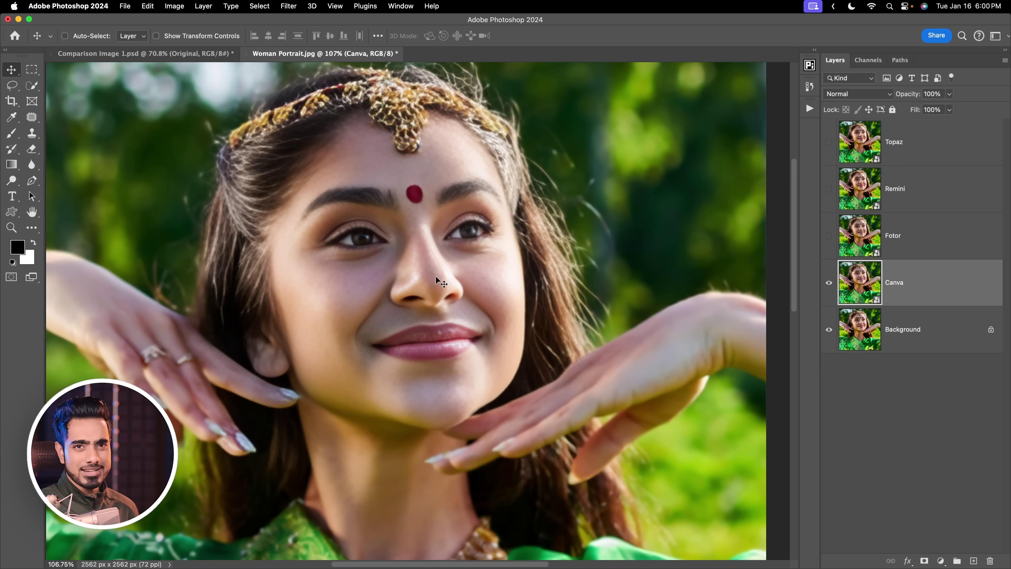
- Compare the beaded headpiece in the Canva layer with the Background up close
{"action": "scroll", "coordinate": [430, 156], "scroll_direction": "up", "scroll_amount": 5}
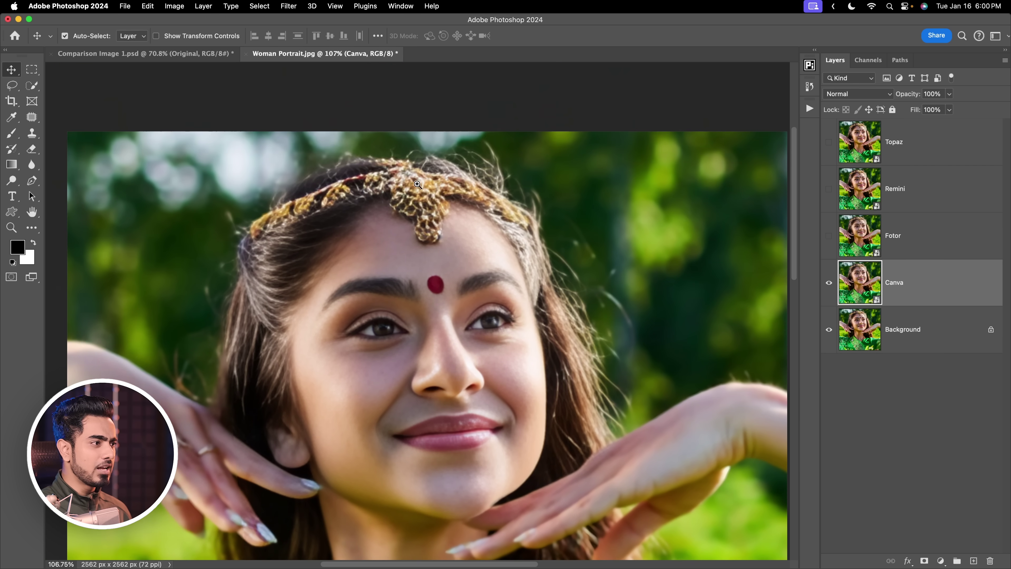
{"action": "left_click", "coordinate": [830, 285]}
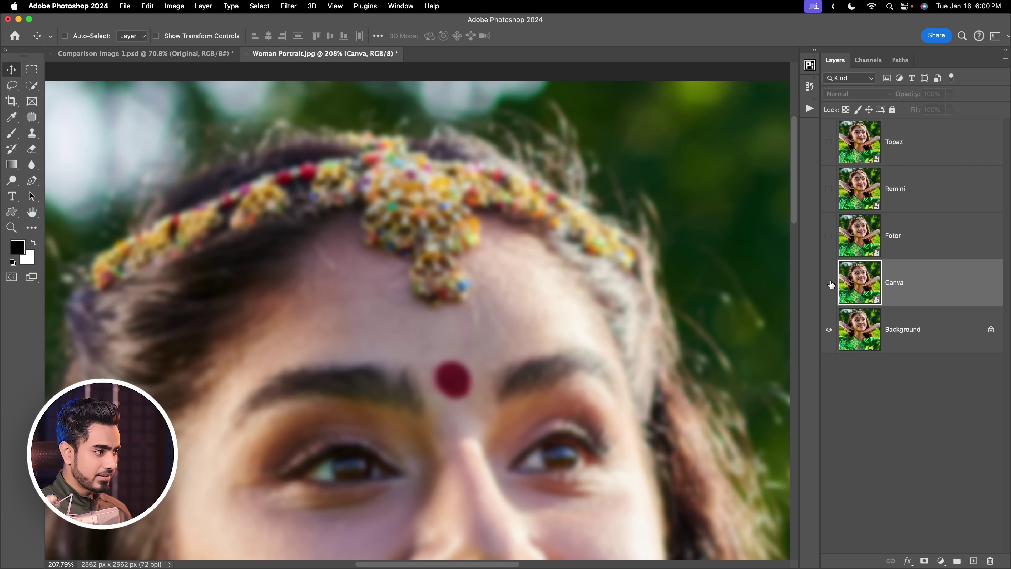
{"action": "left_click", "coordinate": [829, 284]}
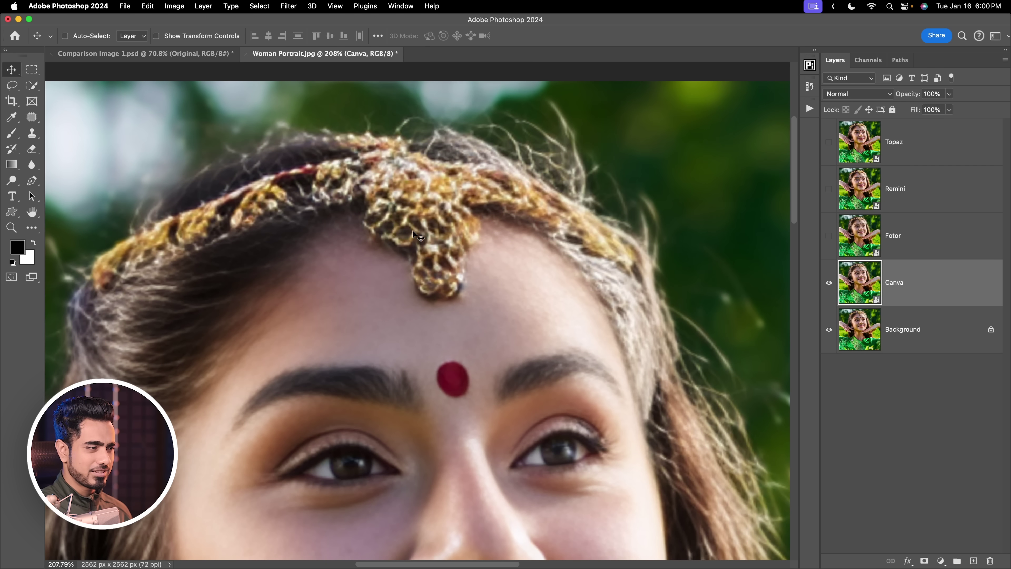
- Examine the neck, necklace and embroidered dress, comparing the Canva layer with the Background
{"action": "scroll", "coordinate": [521, 394], "scroll_direction": "down", "scroll_amount": 15}
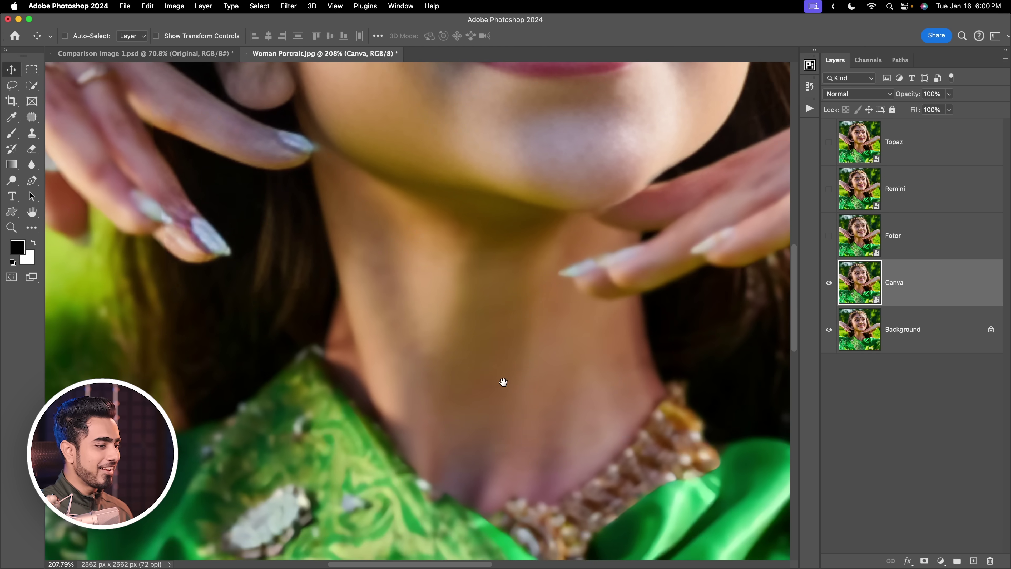
{"action": "scroll", "coordinate": [503, 381], "scroll_direction": "down", "scroll_amount": 10}
{"action": "scroll", "coordinate": [503, 381], "scroll_direction": "left", "scroll_amount": 4}
{"action": "left_click", "coordinate": [830, 284]}
{"action": "left_click", "coordinate": [830, 284]}
{"action": "scroll", "coordinate": [596, 315], "scroll_direction": "down", "scroll_amount": 5}
{"action": "scroll", "coordinate": [596, 315], "scroll_direction": "up", "scroll_amount": 8}
{"action": "scroll", "coordinate": [596, 315], "scroll_direction": "down", "scroll_amount": 3}
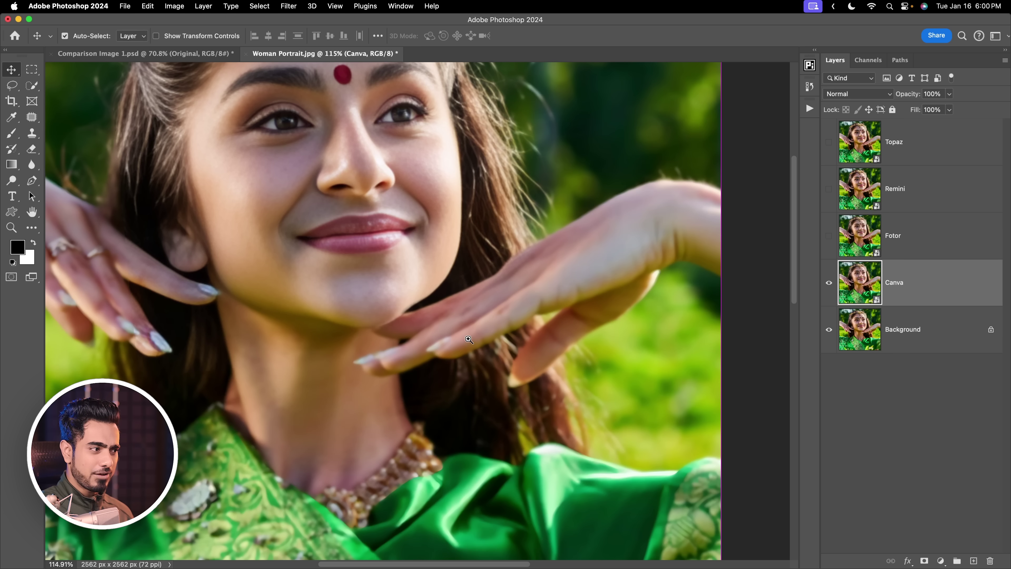
- Compare the fingers and nails of both hands in the Canva layer with the Background
{"action": "scroll", "coordinate": [541, 321], "scroll_direction": "up", "scroll_amount": 5}
{"action": "left_click", "coordinate": [828, 282]}
{"action": "left_click", "coordinate": [828, 283]}
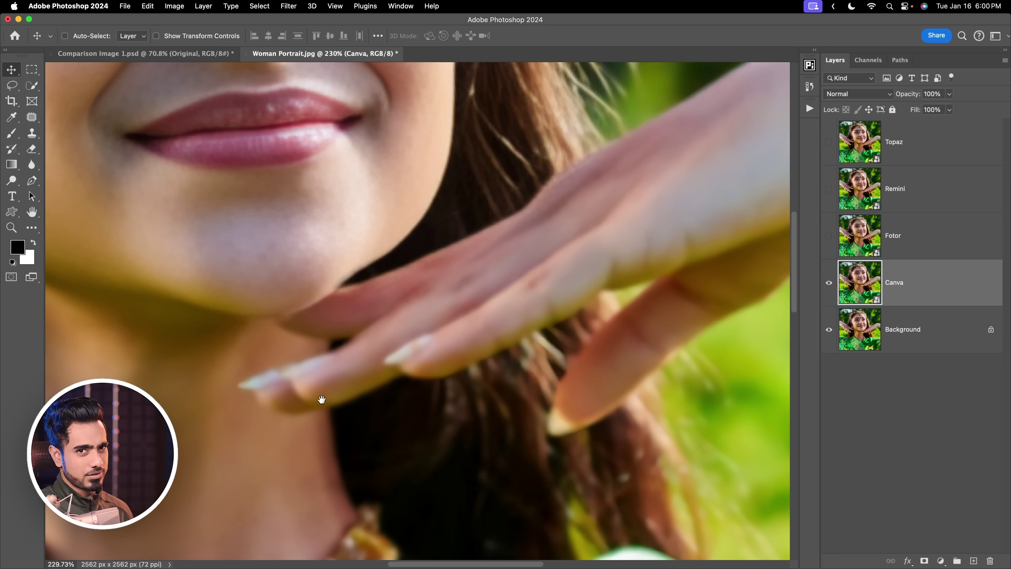
{"action": "scroll", "coordinate": [338, 267], "scroll_direction": "left", "scroll_amount": 10}
{"action": "scroll", "coordinate": [471, 412], "scroll_direction": "left", "scroll_amount": 2}
{"action": "left_click", "coordinate": [829, 284]}
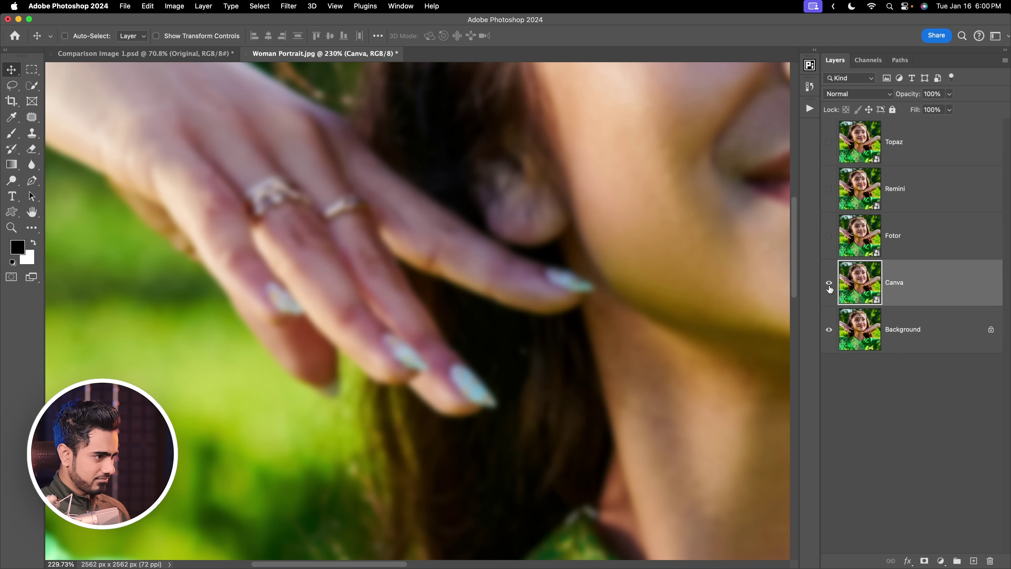
{"action": "left_click", "coordinate": [829, 284]}
{"action": "scroll", "coordinate": [418, 386], "scroll_direction": "down", "scroll_amount": 10}
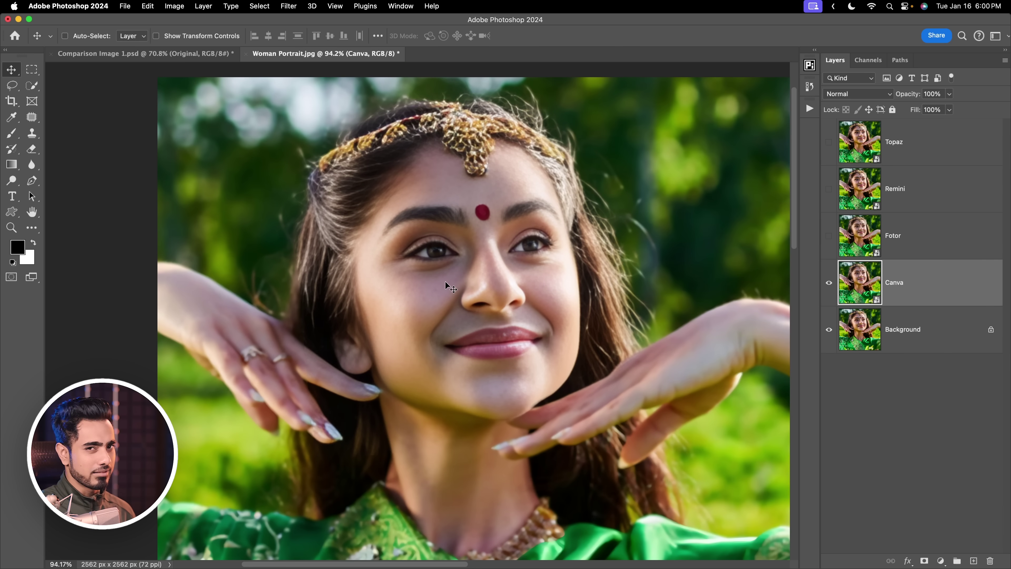
- Show the Fotor layer over Canva and examine the mouth, nose and eyes up close
{"action": "left_click", "coordinate": [831, 237]}
{"action": "scroll", "coordinate": [533, 340], "scroll_direction": "up", "scroll_amount": 5}
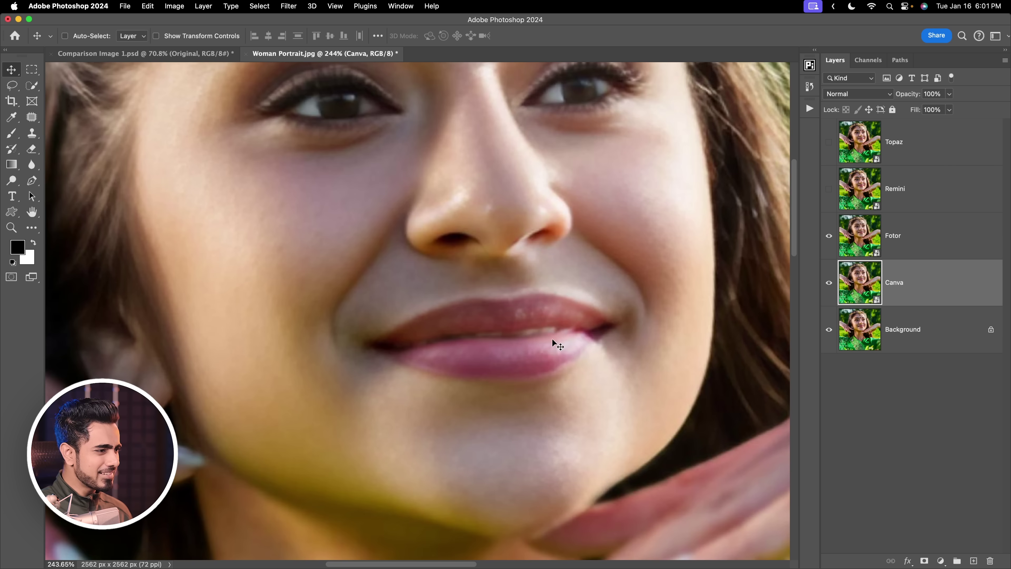
{"action": "scroll", "coordinate": [527, 294], "scroll_direction": "down", "scroll_amount": 5}
{"action": "scroll", "coordinate": [488, 267], "scroll_direction": "up", "scroll_amount": 5}
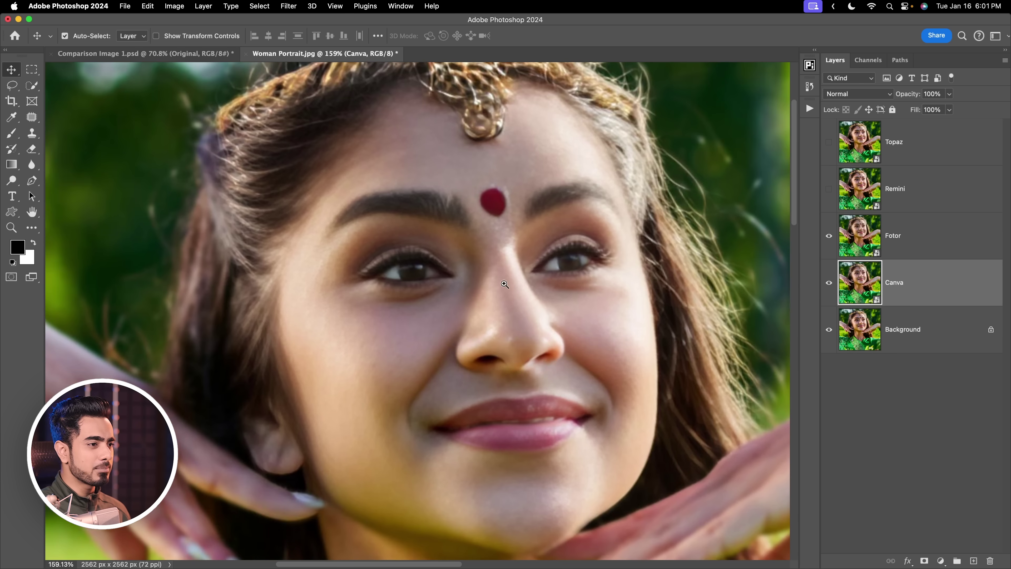
- Hide the Canva layer and compare the eyes and skin in the Fotor layer with the Background
{"action": "left_click", "coordinate": [831, 238]}
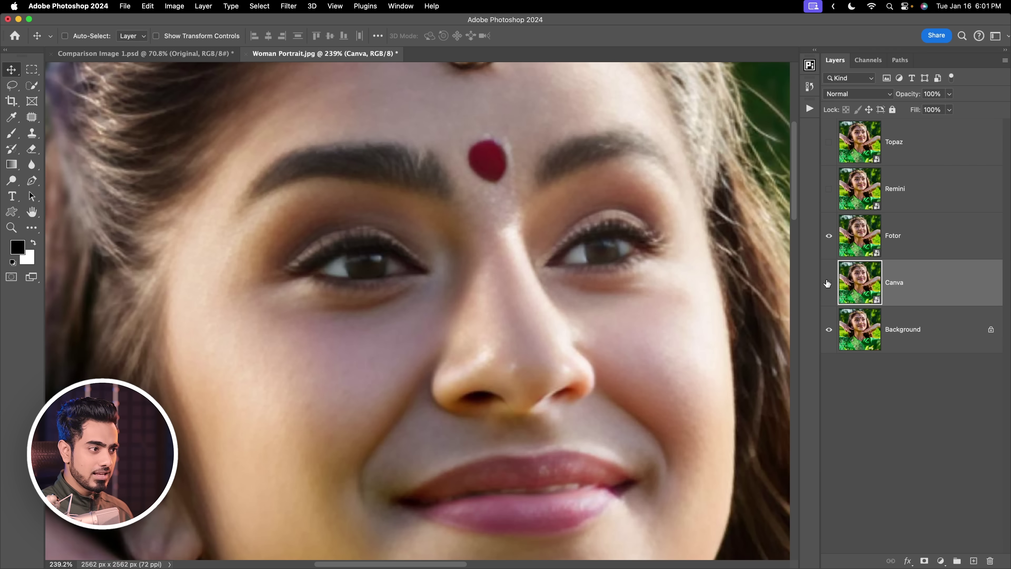
{"action": "left_click", "coordinate": [828, 282]}
{"action": "left_click", "coordinate": [828, 238]}
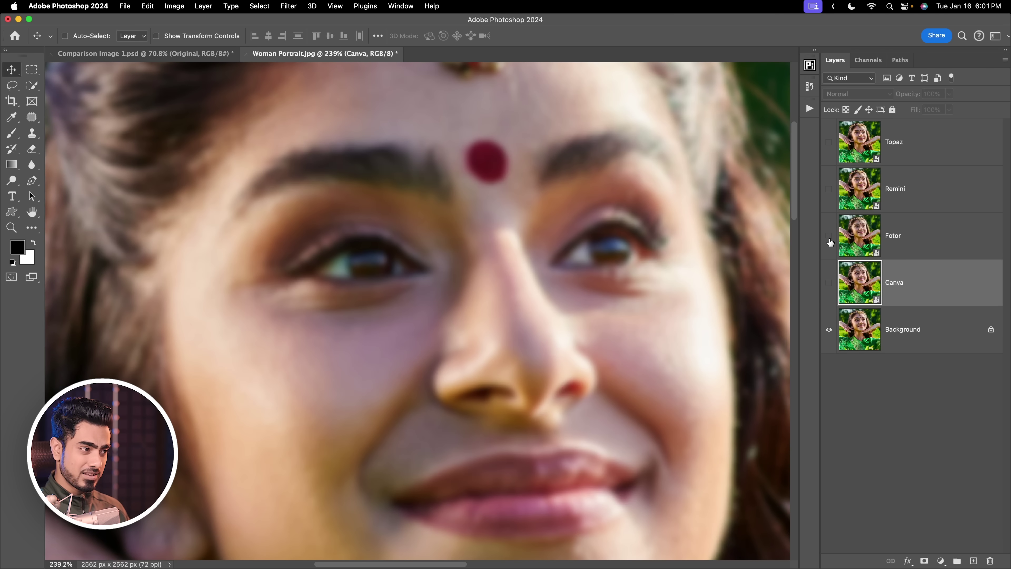
{"action": "left_click", "coordinate": [829, 238]}
{"action": "scroll", "coordinate": [605, 316], "scroll_direction": "down", "scroll_amount": 5}
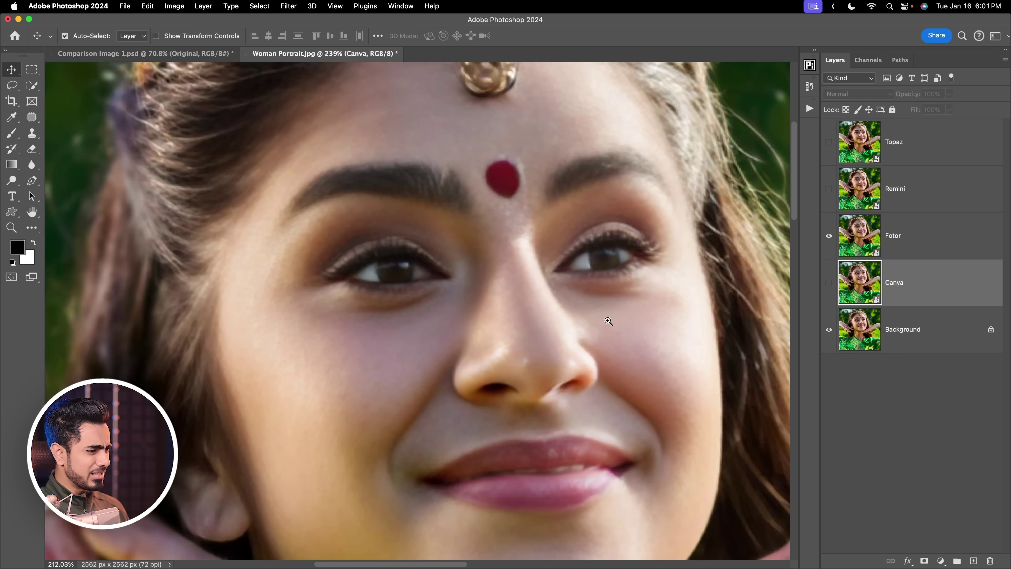
- Examine the ringed hand up close, comparing the Fotor layer with the Background
{"action": "left_click_drag", "start_coordinate": [626, 314], "coordinate": [645, 285]}
{"action": "scroll", "coordinate": [645, 286], "scroll_direction": "down", "scroll_amount": 5}
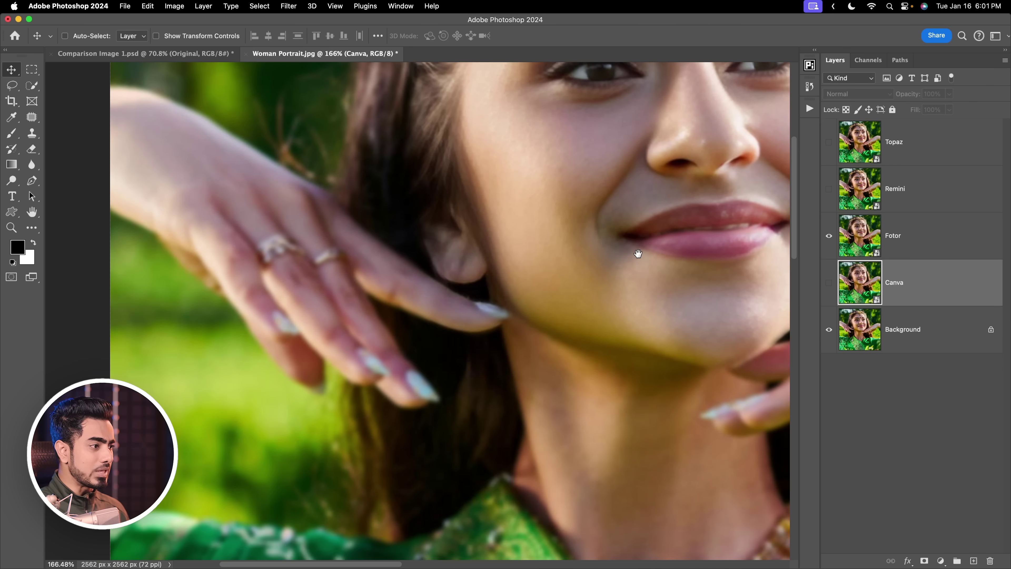
{"action": "scroll", "coordinate": [426, 350], "scroll_direction": "up", "scroll_amount": 5}
{"action": "left_click", "coordinate": [830, 239]}
{"action": "scroll", "coordinate": [614, 305], "scroll_direction": "down", "scroll_amount": 6}
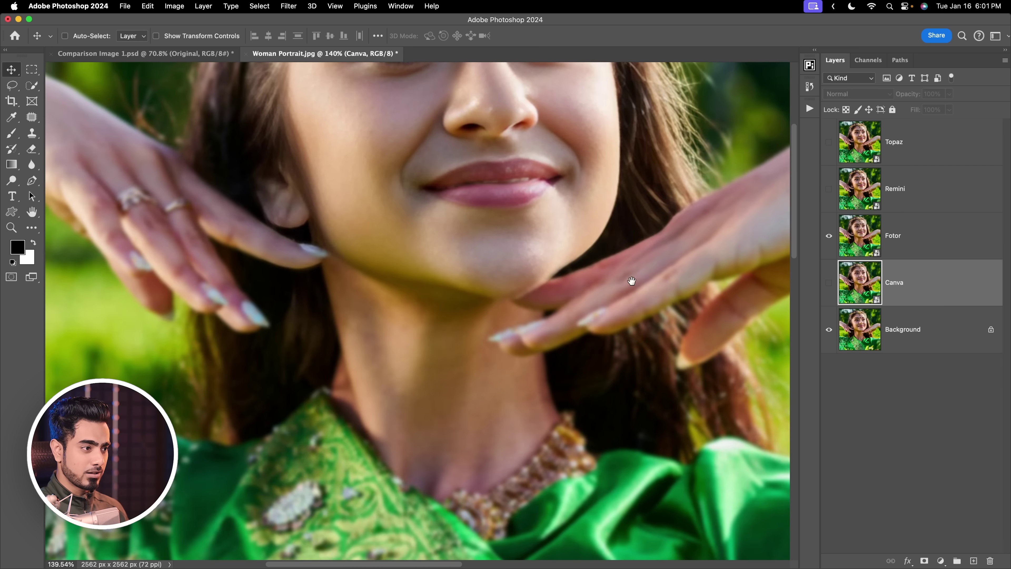
- Compare the Fotor layer with the Background on the hand resting under the chin
{"action": "left_click_drag", "start_coordinate": [599, 272], "coordinate": [494, 318]}
{"action": "scroll", "coordinate": [517, 330], "scroll_direction": "up", "scroll_amount": 4}
{"action": "left_click", "coordinate": [829, 236]}
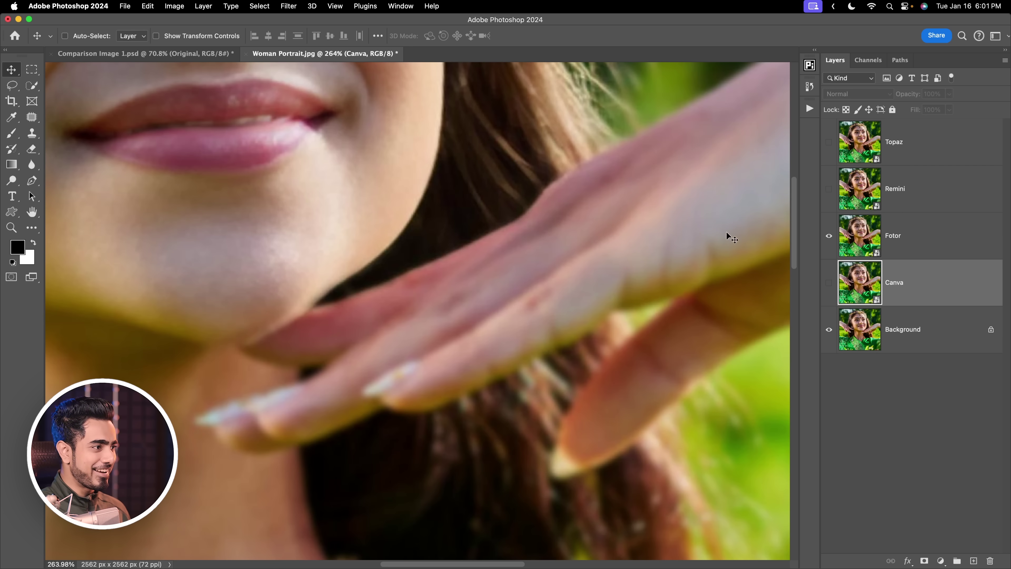
{"action": "scroll", "coordinate": [777, 231], "scroll_direction": "down", "scroll_amount": 5}
- Look over the face and headpiece in the Fotor layer and turn the Canva layer back on beneath it
{"action": "scroll", "coordinate": [436, 243], "scroll_direction": "down", "scroll_amount": 6}
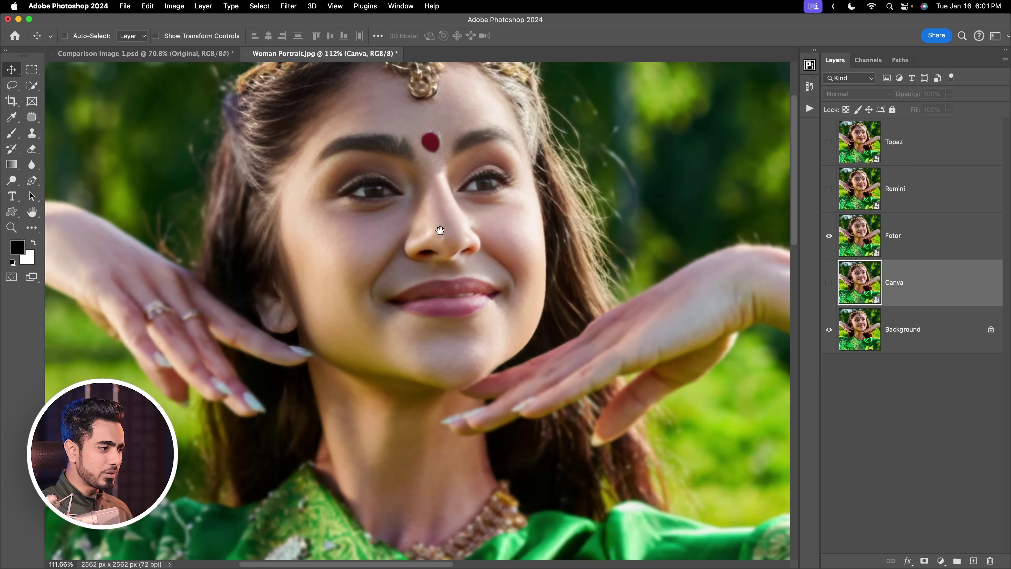
{"action": "scroll", "coordinate": [477, 243], "scroll_direction": "up", "scroll_amount": 3}
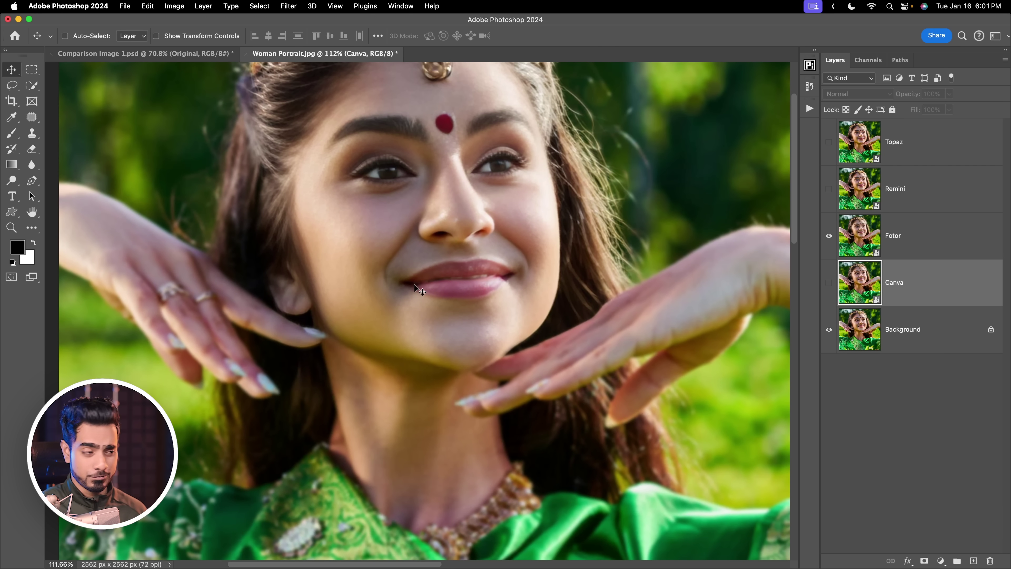
{"action": "left_click", "coordinate": [829, 285]}
{"action": "scroll", "coordinate": [579, 211], "scroll_direction": "up", "scroll_amount": 3}
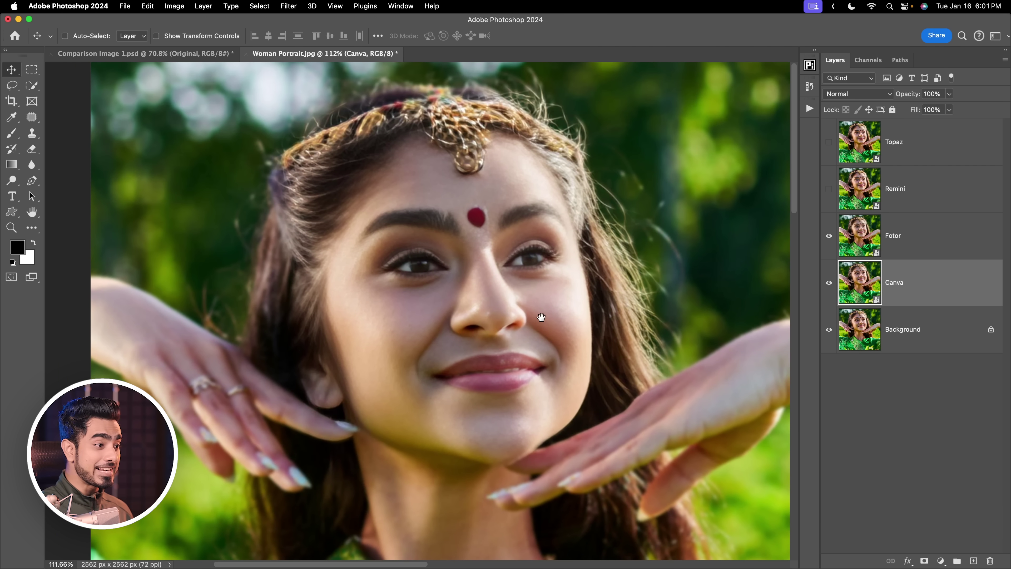
- Show the Remini layer, hide Fotor and Canva, and compare the face with the Background
{"action": "left_click", "coordinate": [829, 190]}
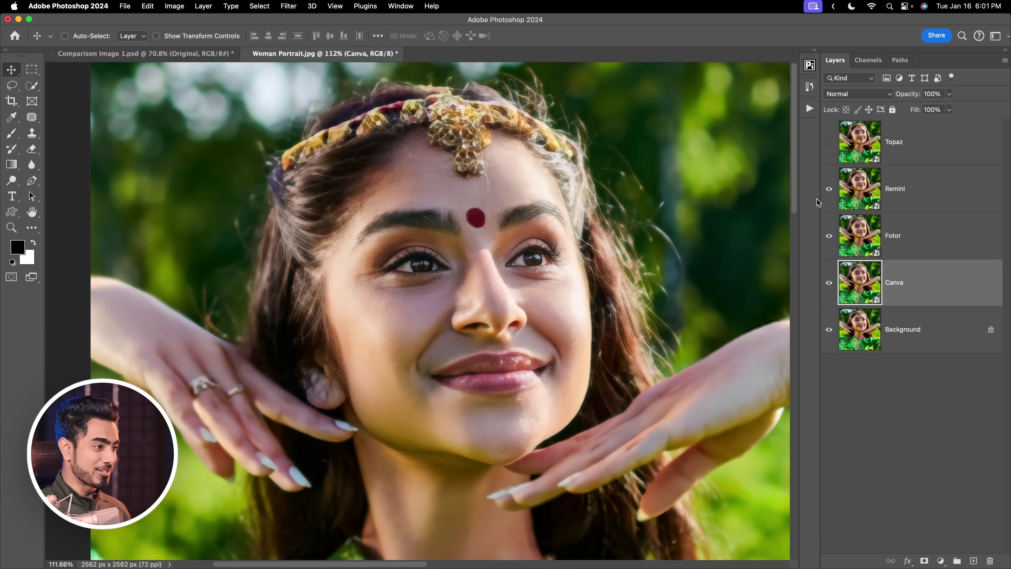
{"action": "left_click_drag", "start_coordinate": [511, 299], "coordinate": [530, 281]}
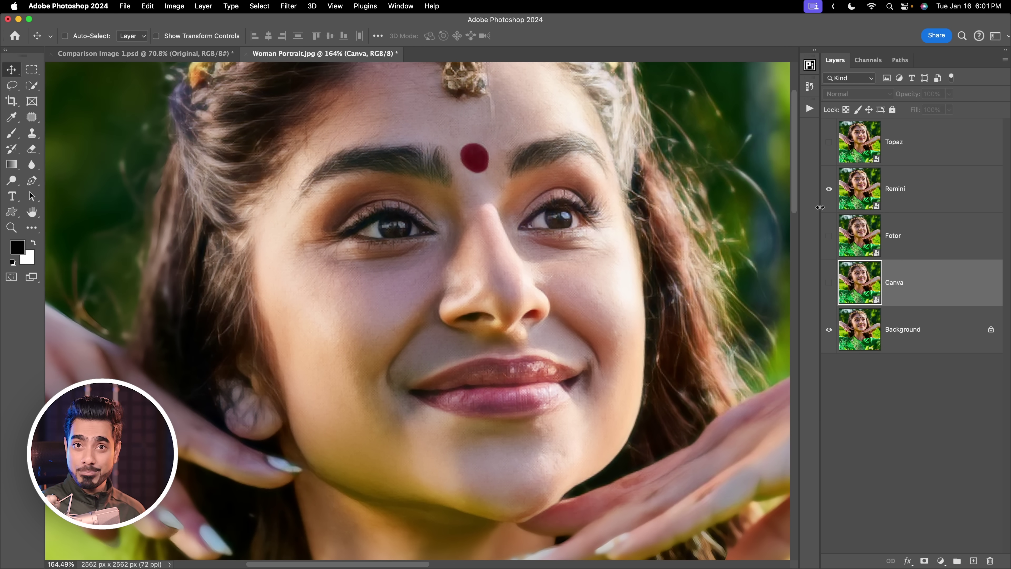
{"action": "left_click", "coordinate": [830, 190]}
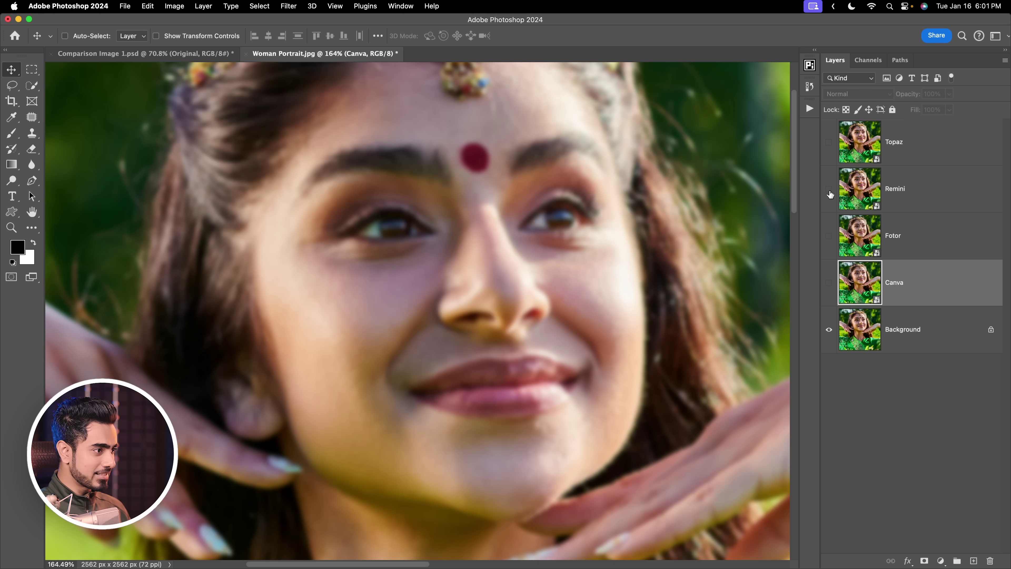
{"action": "left_click", "coordinate": [829, 190]}
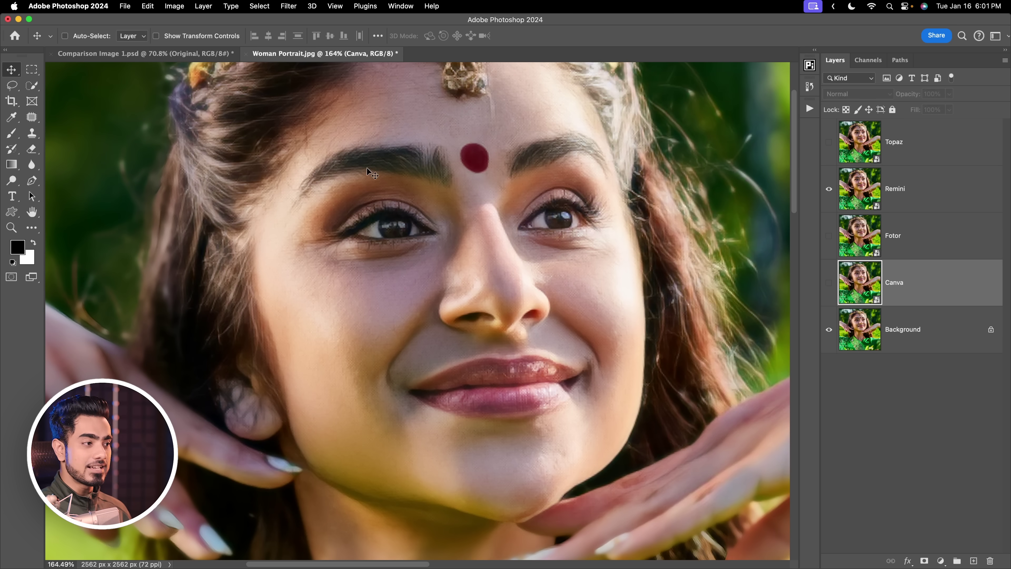
- Examine the skin texture under the eye and around the lips and chin in the Remini layer
{"action": "left_click_drag", "start_coordinate": [381, 266], "coordinate": [430, 267]}
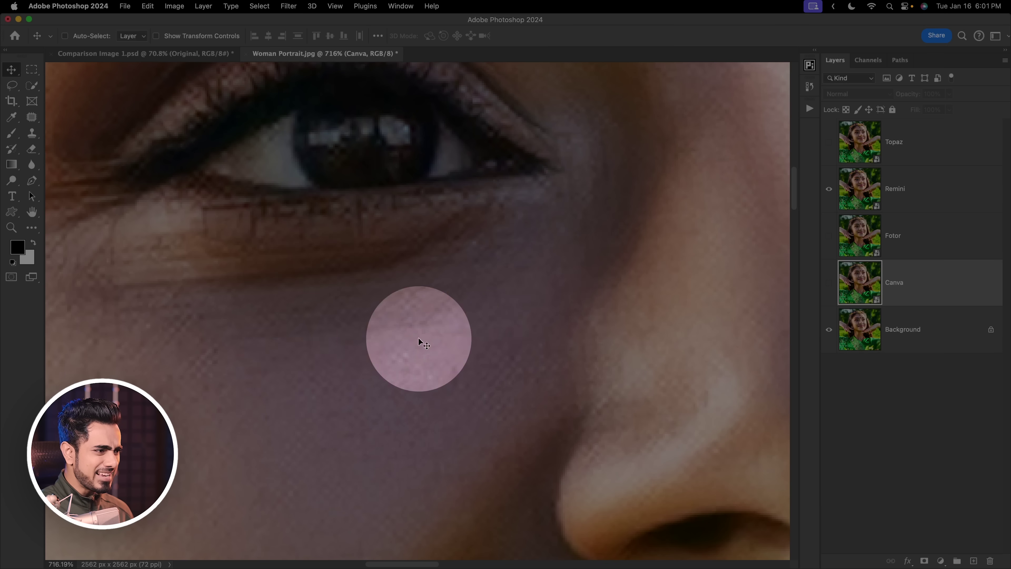
{"action": "scroll", "coordinate": [352, 347], "scroll_direction": "down", "scroll_amount": 5}
{"action": "scroll", "coordinate": [438, 333], "scroll_direction": "down", "scroll_amount": 10}
{"action": "scroll", "coordinate": [438, 332], "scroll_direction": "down", "scroll_amount": 3}
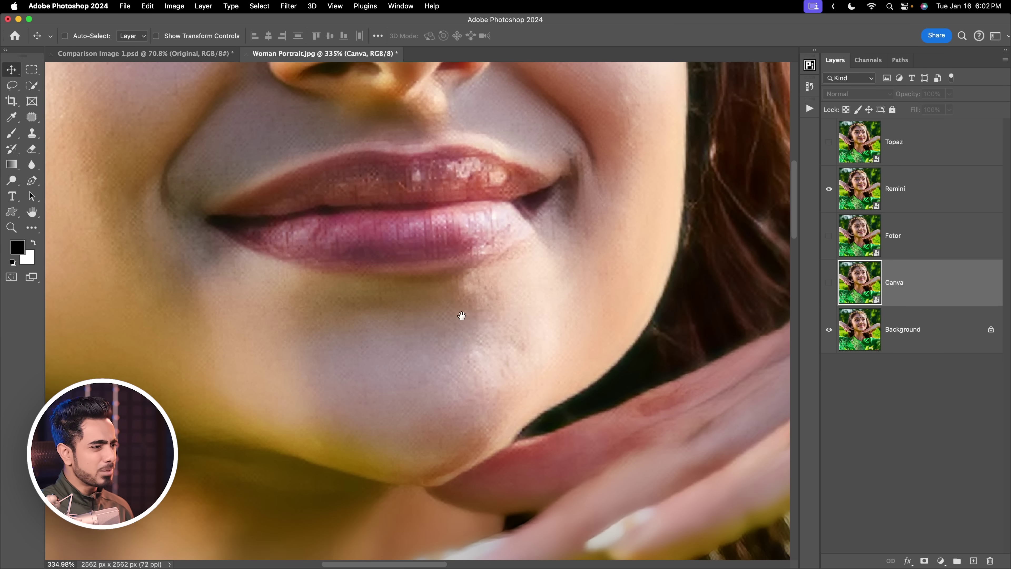
- View the face in the Remini layer as a whole and examine the forehead jewelry
{"action": "scroll", "coordinate": [464, 338], "scroll_direction": "down", "scroll_amount": 8}
{"action": "scroll", "coordinate": [518, 342], "scroll_direction": "up", "scroll_amount": 3}
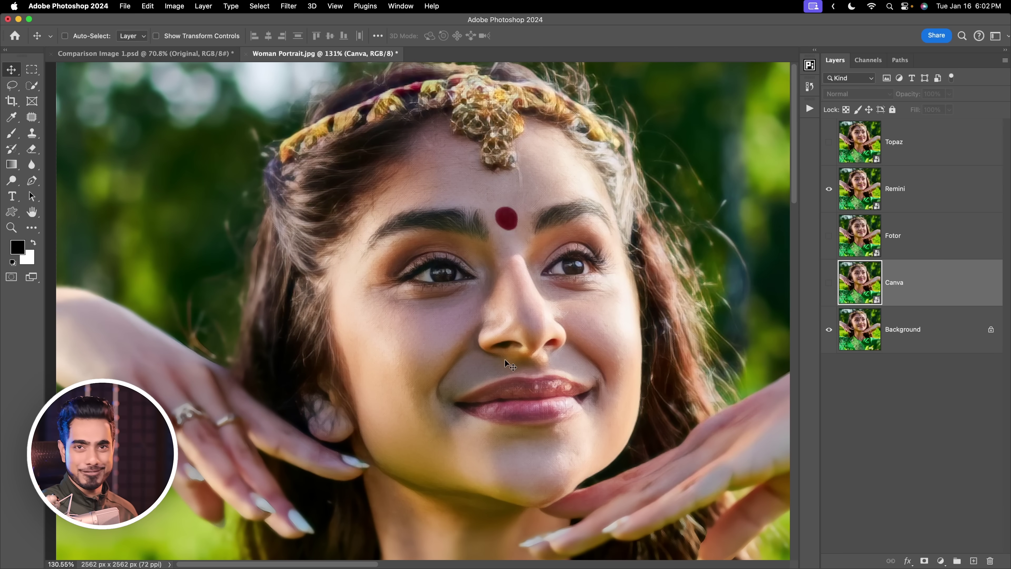
{"action": "scroll", "coordinate": [507, 227], "scroll_direction": "up", "scroll_amount": 5}
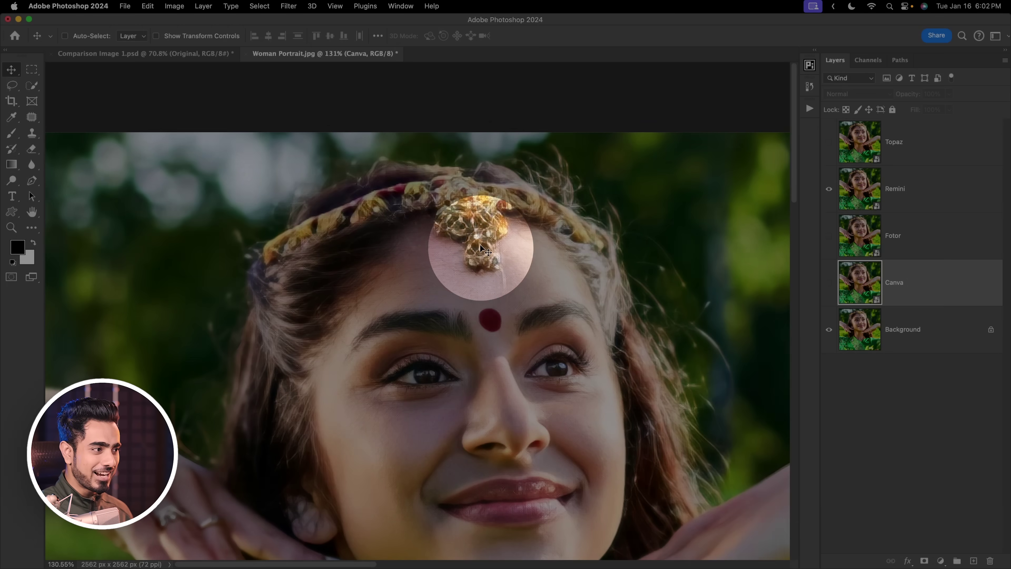
- Compare the Topaz layer with the Remini layer across the woman's face, headpiece and hands by toggling Topaz on and off
{"action": "scroll", "coordinate": [461, 350], "scroll_direction": "down", "scroll_amount": 10}
{"action": "scroll", "coordinate": [460, 351], "scroll_direction": "left", "scroll_amount": 3}
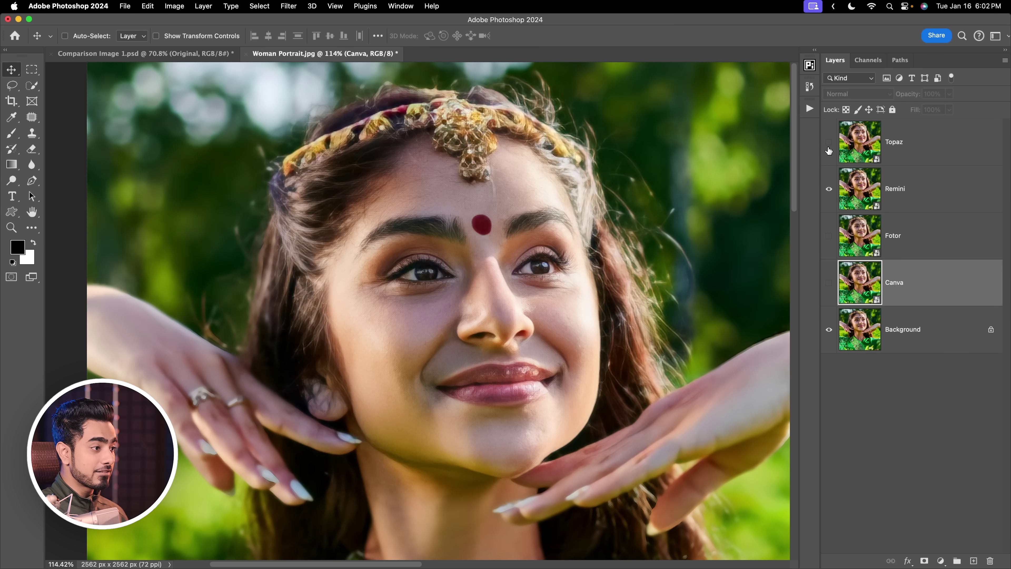
{"action": "left_click", "coordinate": [829, 143]}
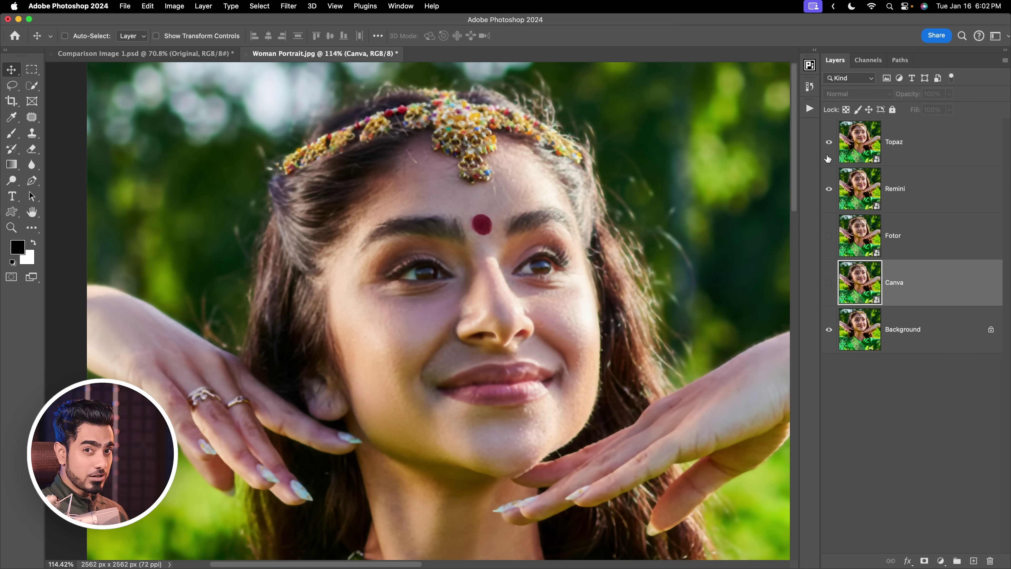
{"action": "left_click", "coordinate": [829, 143]}
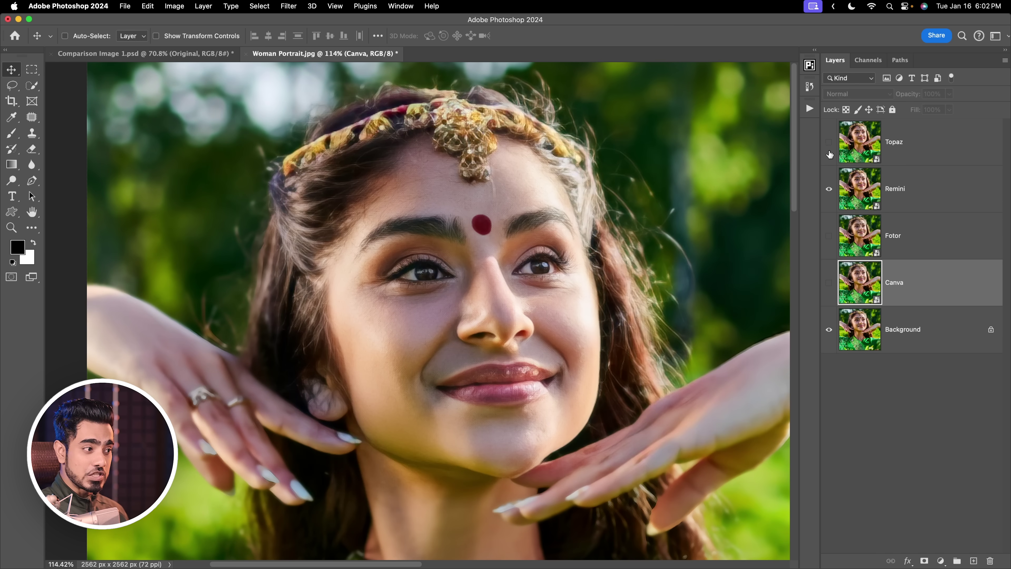
- Show the Topaz layer and look over the face, neck, necklace and green embroidered dress
{"action": "left_click", "coordinate": [537, 331]}
{"action": "left_click_drag", "start_coordinate": [398, 222], "coordinate": [419, 231]}
{"action": "scroll", "coordinate": [619, 343], "scroll_direction": "down", "scroll_amount": 5}
{"action": "scroll", "coordinate": [356, 404], "scroll_direction": "down", "scroll_amount": 10}
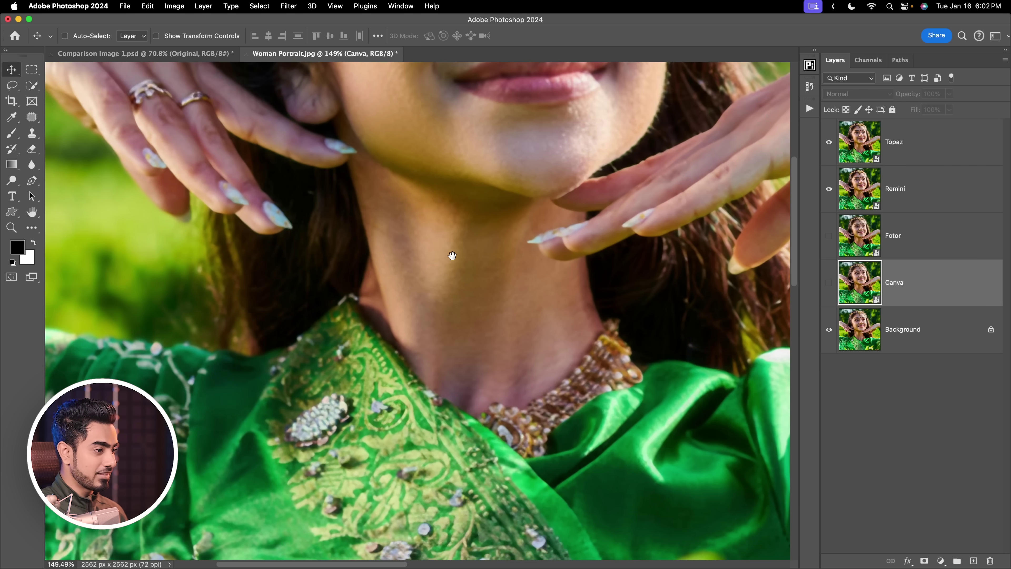
{"action": "scroll", "coordinate": [452, 284], "scroll_direction": "up", "scroll_amount": 3}
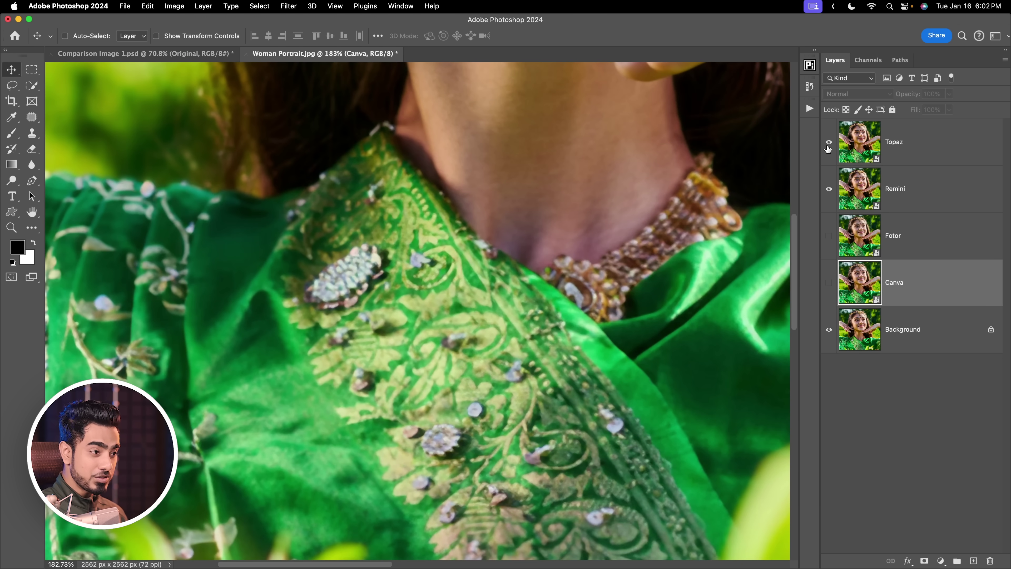
- Hide the Remini layer and compare the dress embroidery and beads in Topaz with the Background, including at high magnification
{"action": "left_click", "coordinate": [829, 188]}
{"action": "left_click", "coordinate": [830, 190]}
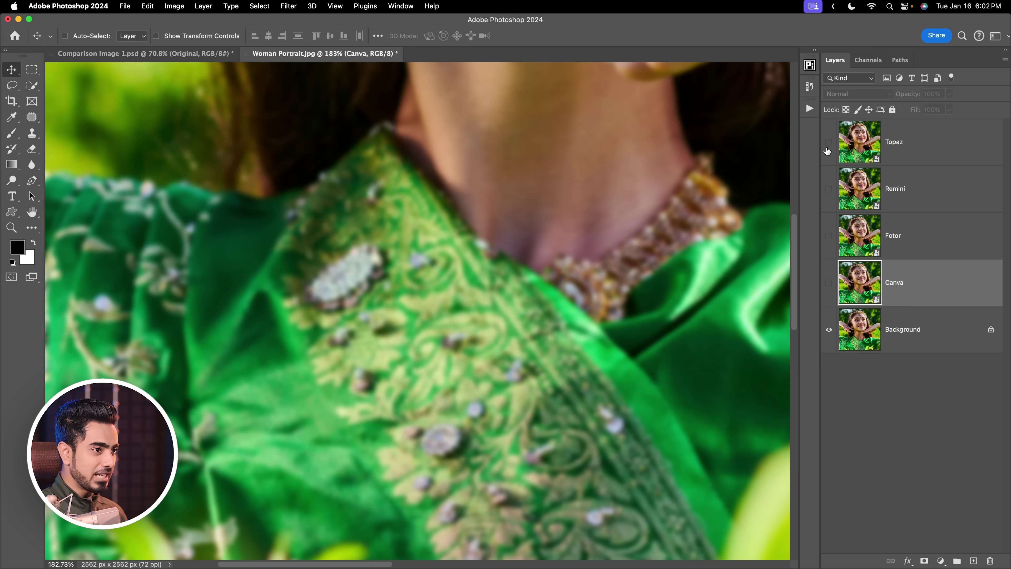
{"action": "left_click", "coordinate": [829, 143]}
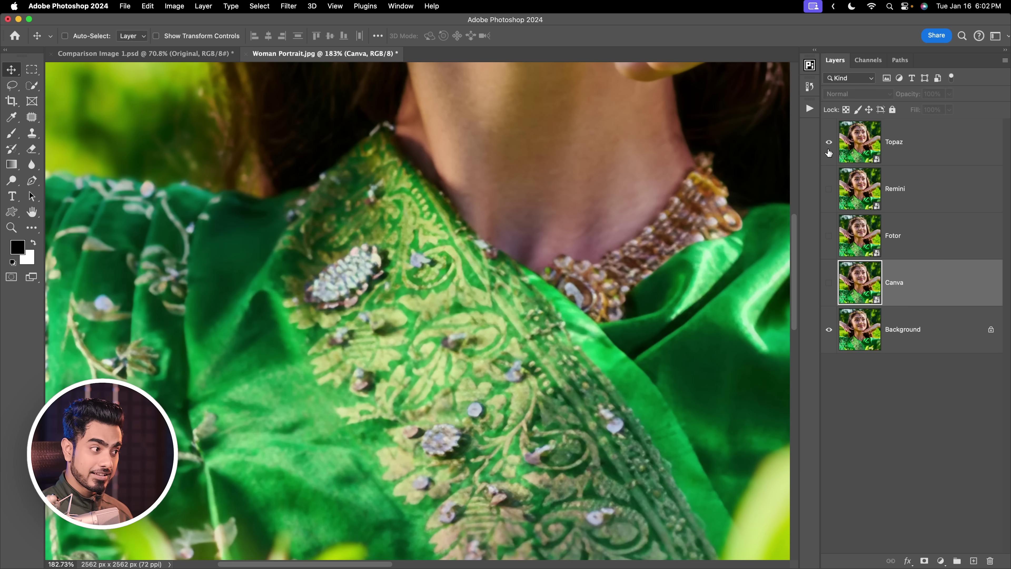
{"action": "left_click_drag", "start_coordinate": [379, 308], "coordinate": [519, 257]}
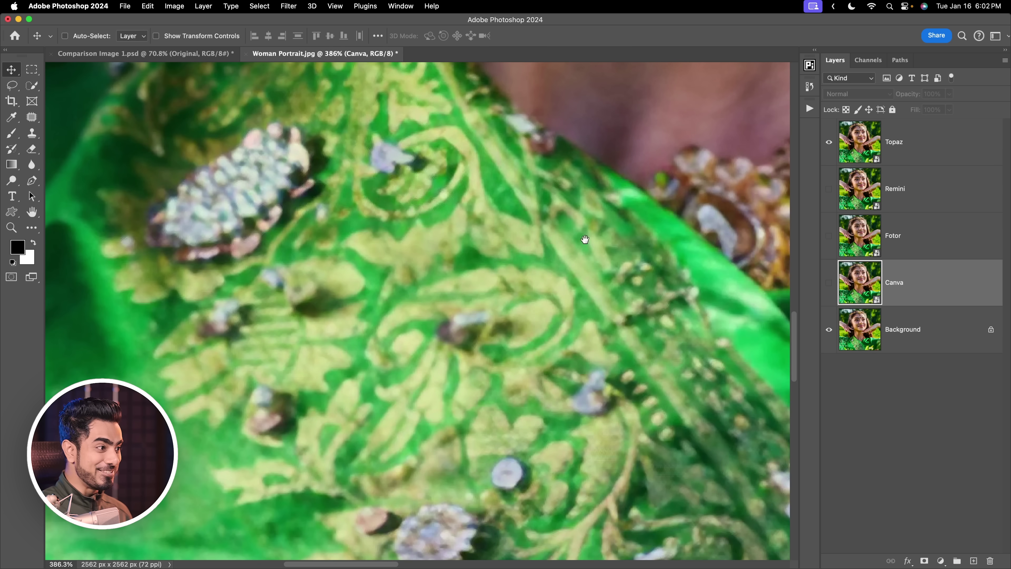
{"action": "left_click", "coordinate": [829, 142]}
{"action": "left_click", "coordinate": [829, 143]}
- Compare the jeweled headpiece and forehead in the Topaz layer with the Background
{"action": "scroll", "coordinate": [783, 162], "scroll_direction": "down", "scroll_amount": 5}
{"action": "scroll", "coordinate": [523, 224], "scroll_direction": "up", "scroll_amount": 5}
{"action": "left_click_drag", "start_coordinate": [523, 224], "coordinate": [553, 218]}
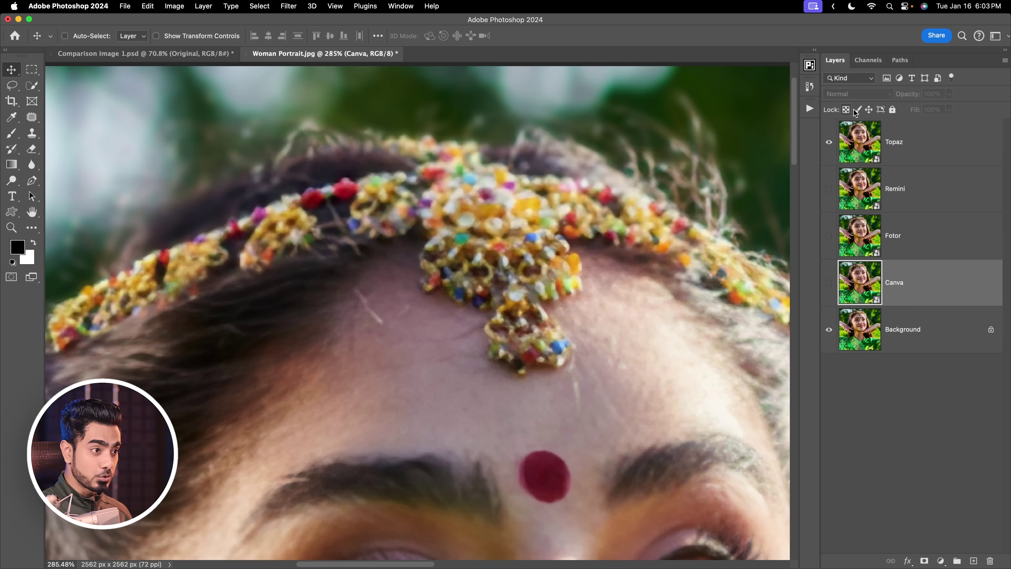
{"action": "left_click", "coordinate": [829, 143]}
{"action": "left_click", "coordinate": [829, 143]}
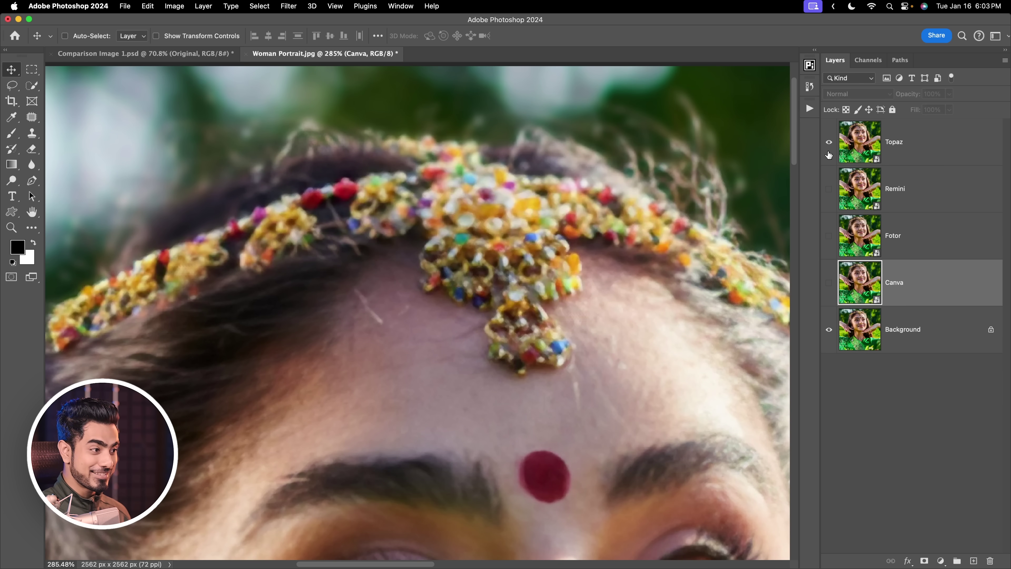
- Compare the hair beside the face and the hand's rings and nails in the Topaz layer with the Background
{"action": "left_click_drag", "start_coordinate": [667, 230], "coordinate": [444, 243]}
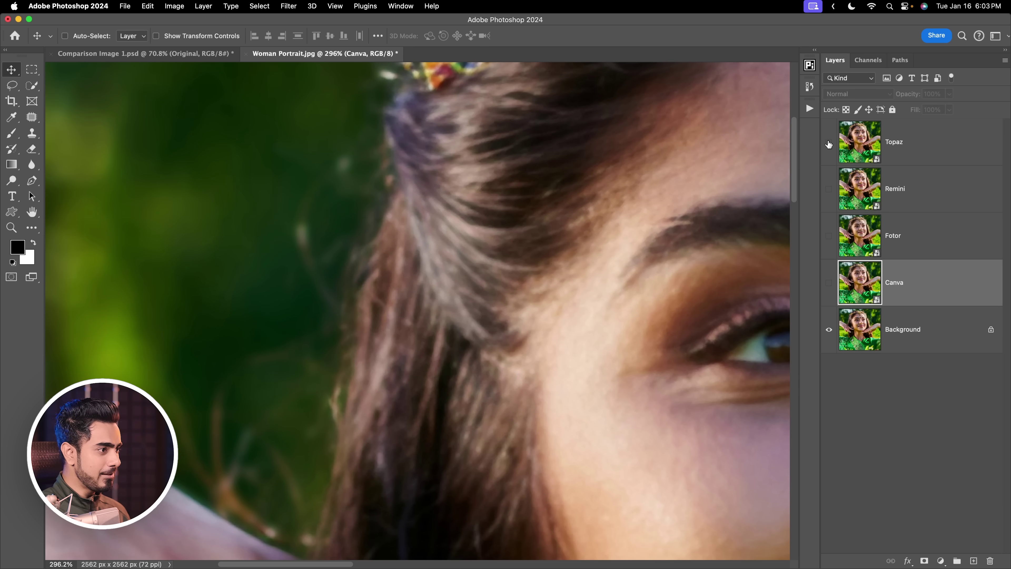
{"action": "left_click", "coordinate": [829, 144]}
{"action": "left_click_drag", "start_coordinate": [549, 235], "coordinate": [414, 329]}
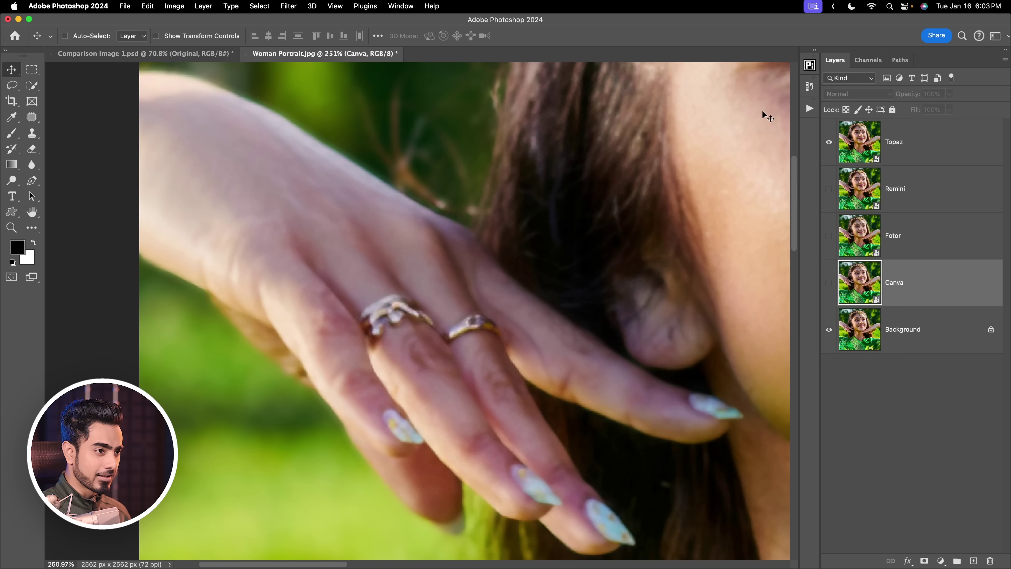
{"action": "left_click", "coordinate": [830, 143]}
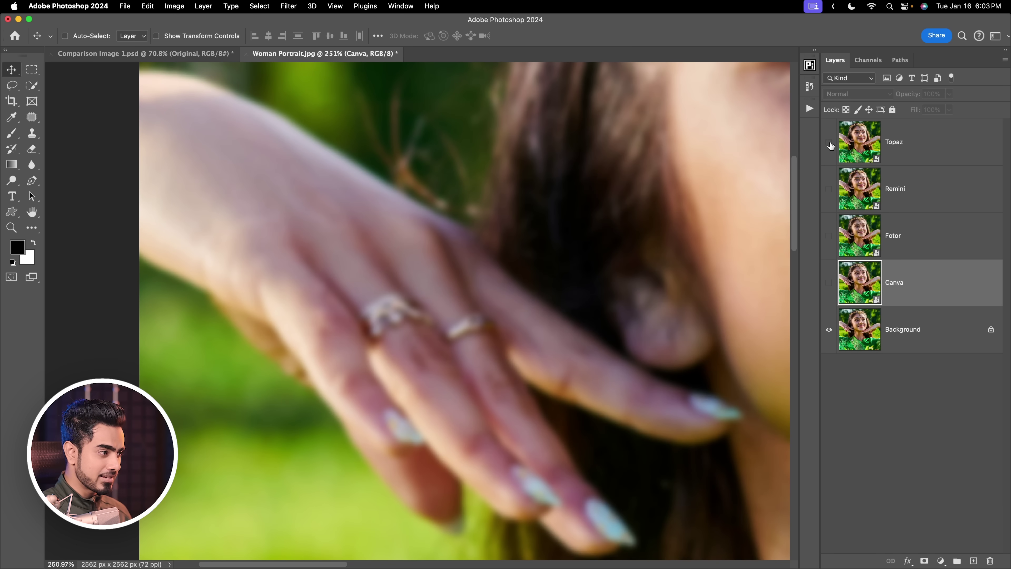
{"action": "left_click", "coordinate": [829, 143]}
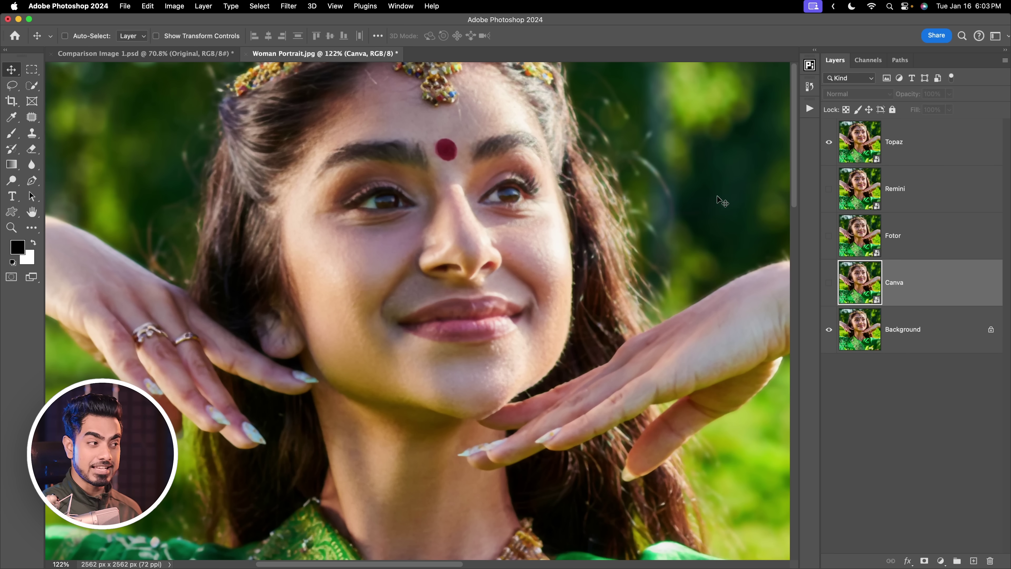
- Compare the lips, chin and skin texture across the Topaz, Fotor and Canva layers, ending with Topaz and Canva visible
{"action": "scroll", "coordinate": [612, 213], "scroll_direction": "up", "scroll_amount": 5}
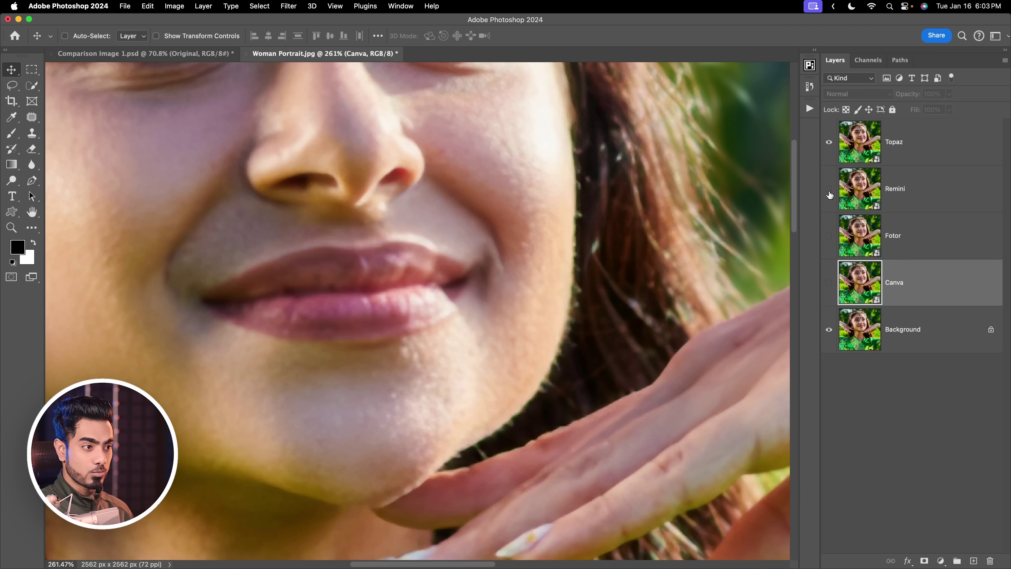
{"action": "left_click", "coordinate": [830, 143]}
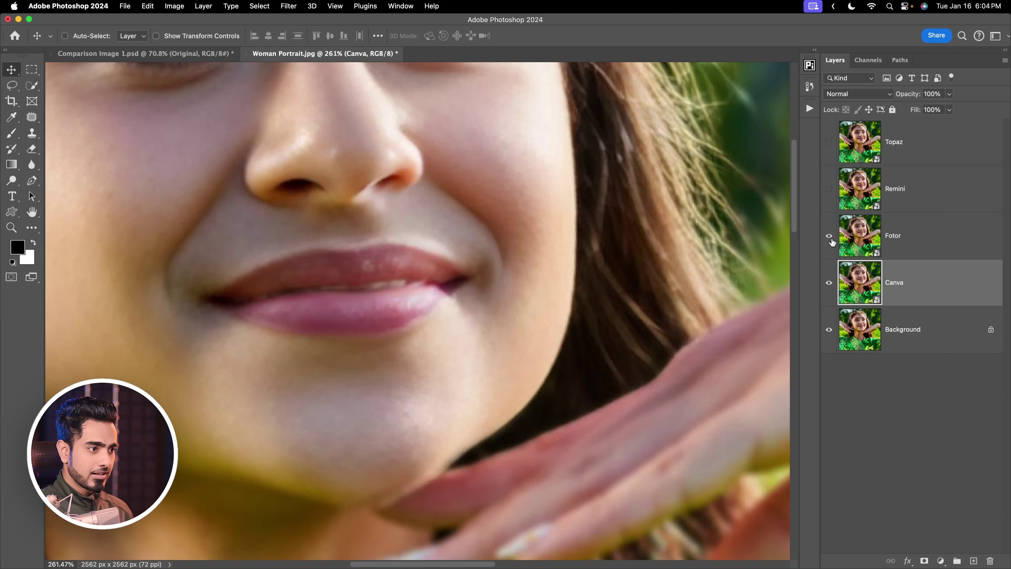
{"action": "left_click", "coordinate": [829, 236]}
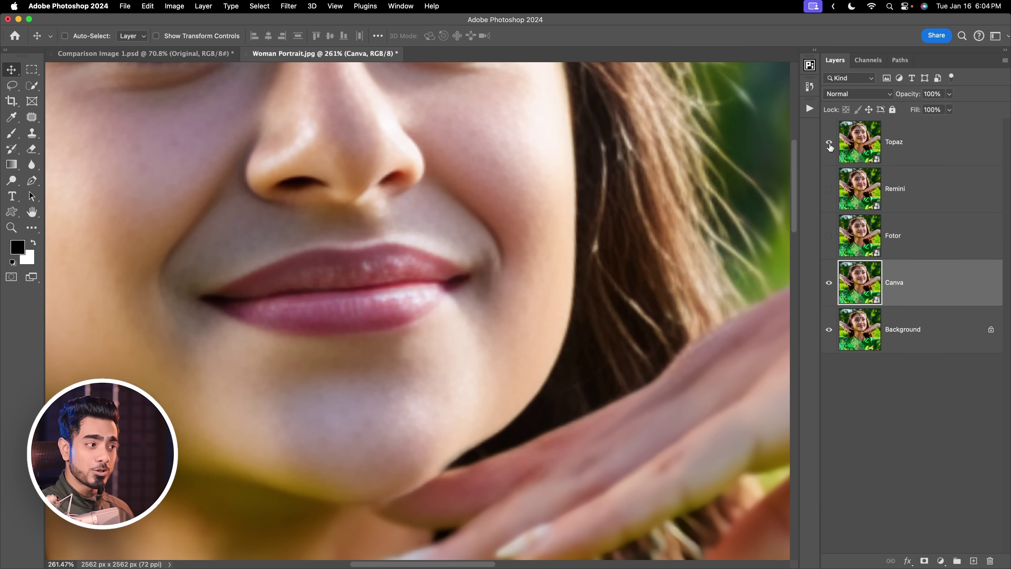
{"action": "left_click", "coordinate": [829, 143]}
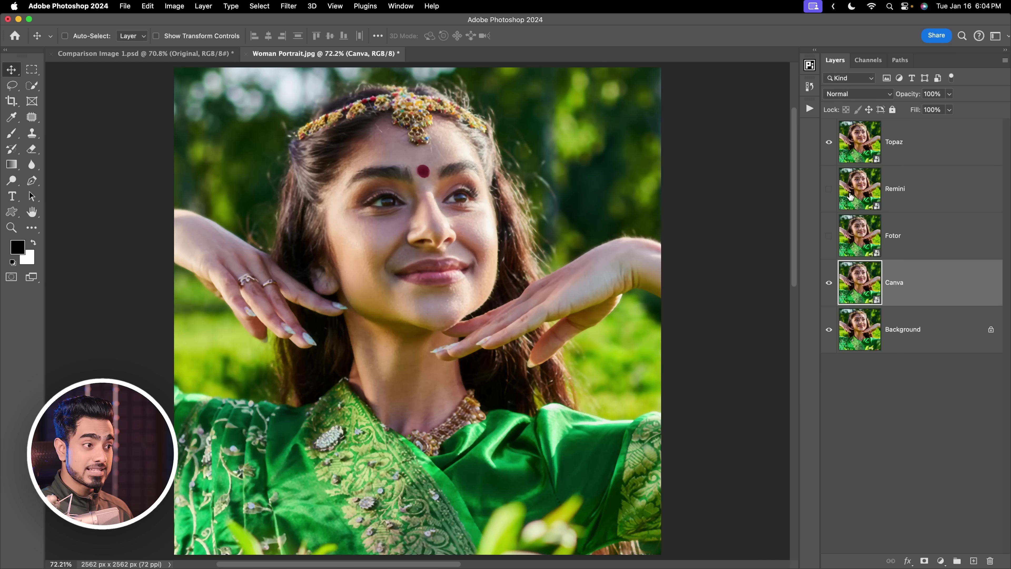
- View the whole portrait with only the Background, adding the Canva, Fotor, Remini and Topaz layers one at a time
{"action": "left_click", "coordinate": [829, 282]}
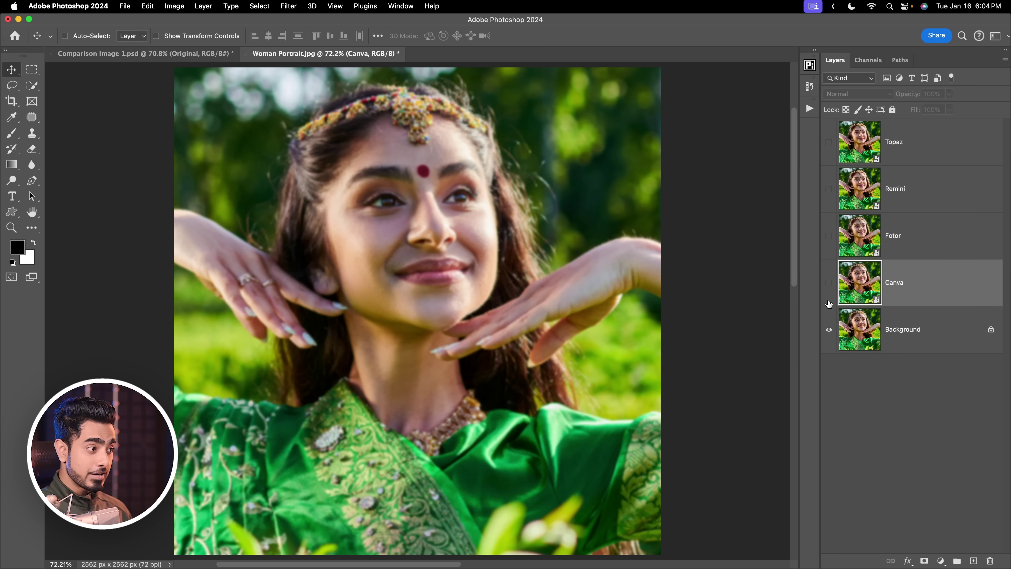
{"action": "left_click", "coordinate": [829, 283]}
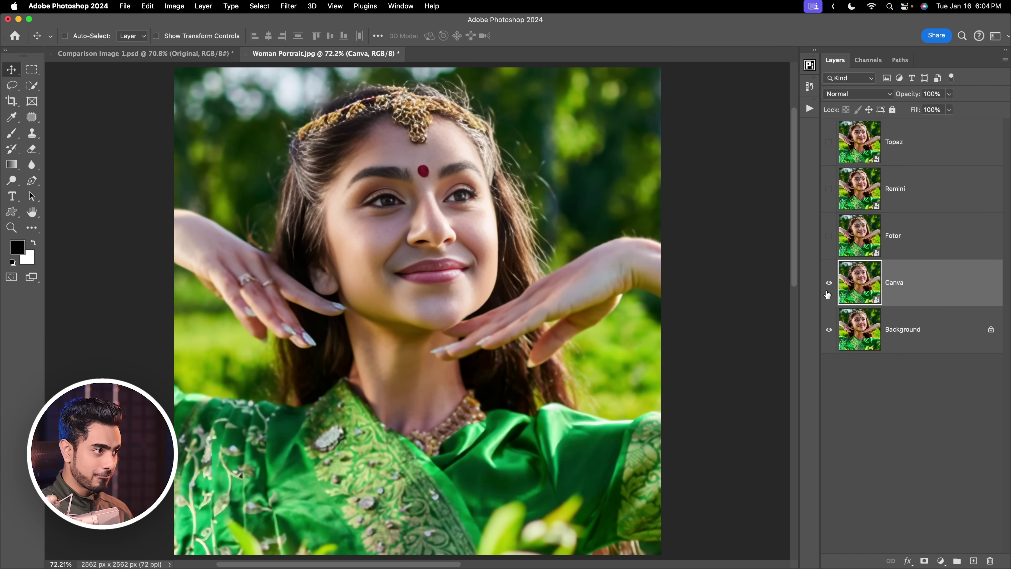
{"action": "left_click", "coordinate": [829, 236]}
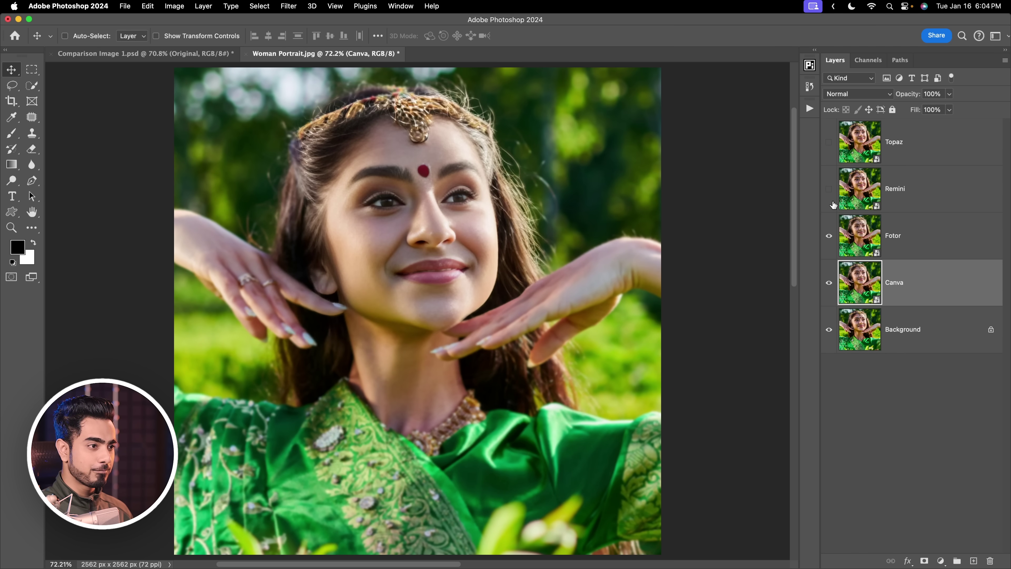
{"action": "left_click", "coordinate": [829, 189]}
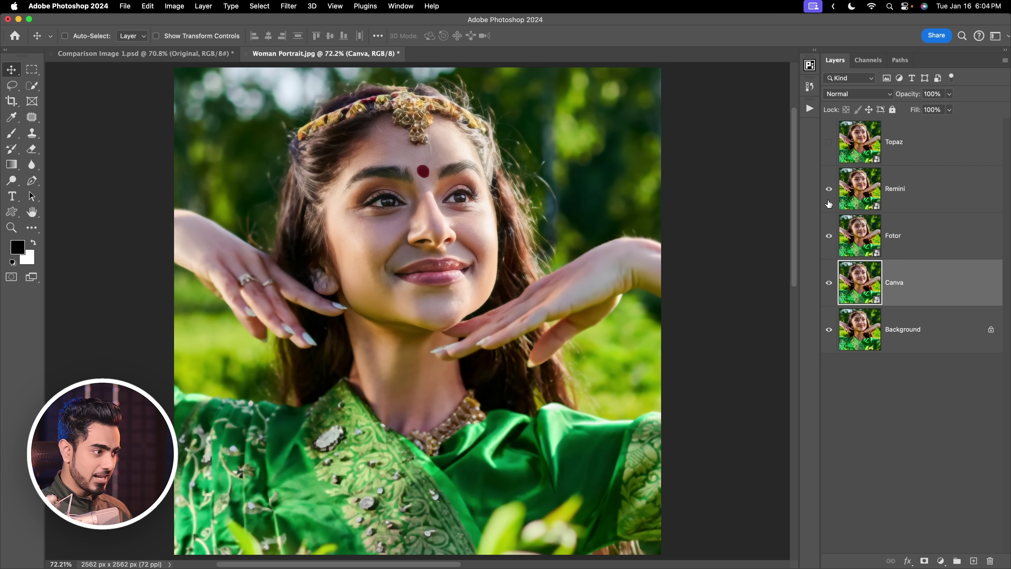
{"action": "left_click", "coordinate": [829, 143]}
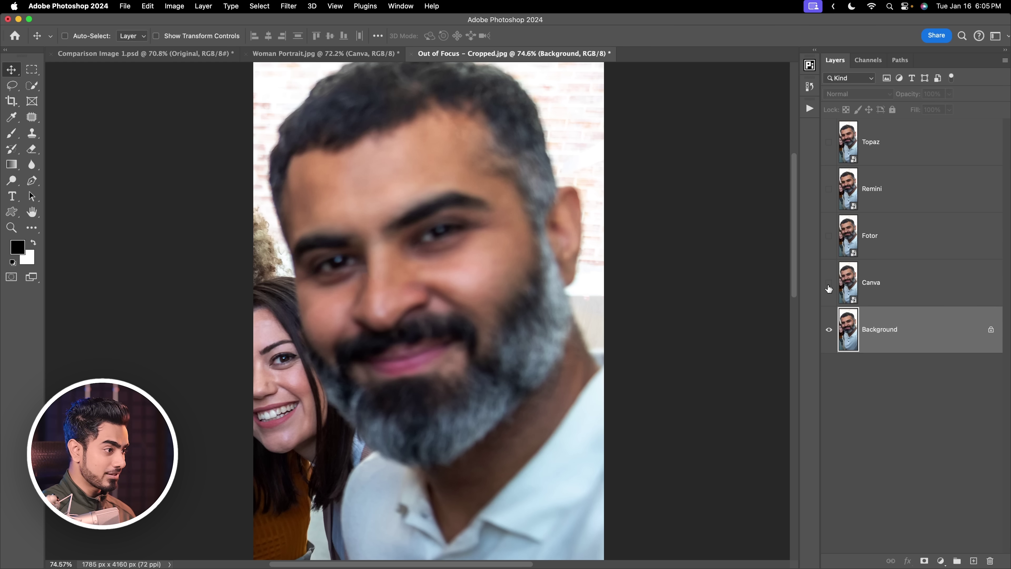
- In Out of Focus – Cropped.jpg, show the Canva layer and examine the man's face, mouth and beard
{"action": "left_click", "coordinate": [829, 283]}
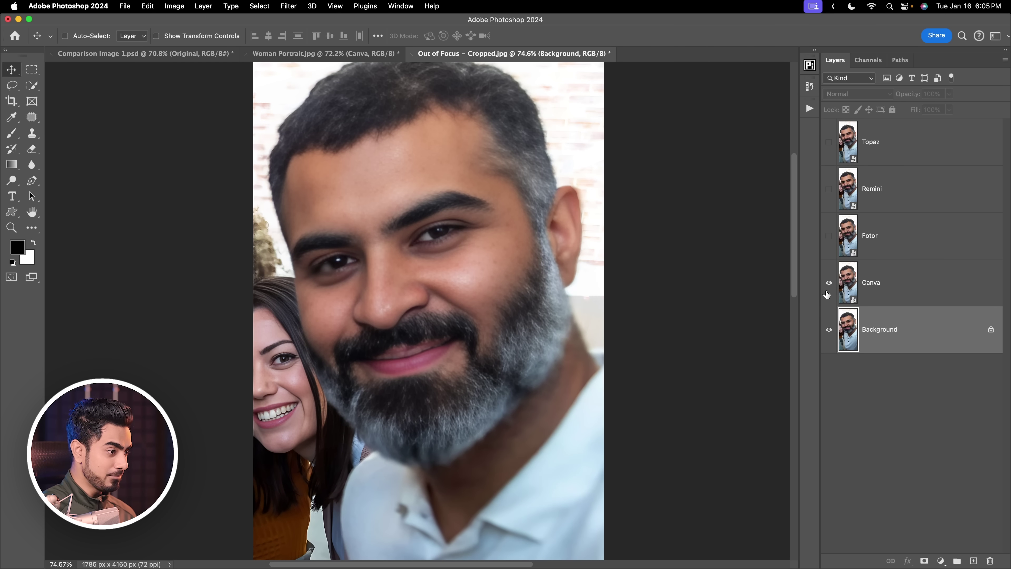
{"action": "left_click_drag", "start_coordinate": [487, 265], "coordinate": [499, 289]}
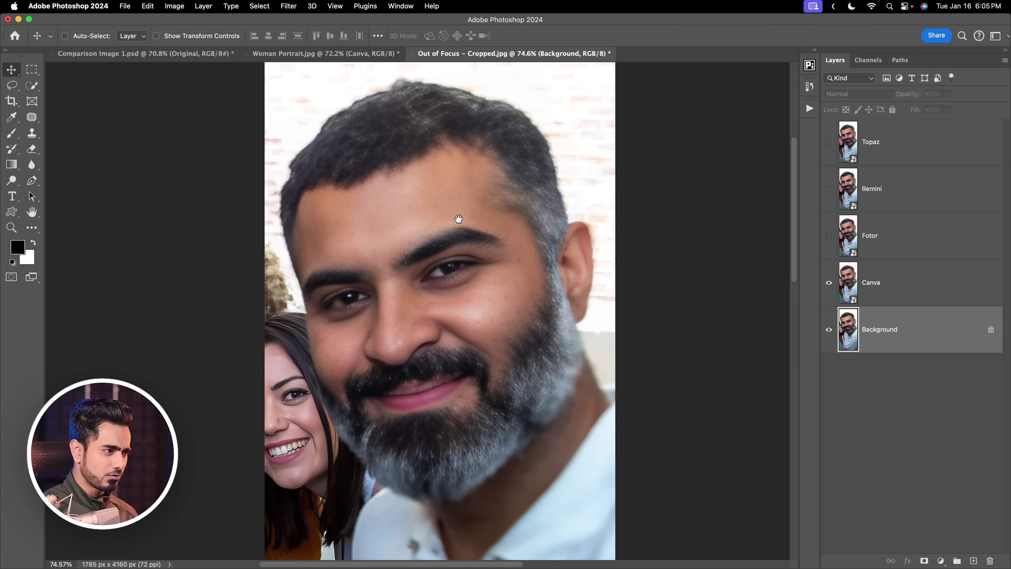
{"action": "scroll", "coordinate": [462, 271], "scroll_direction": "down", "scroll_amount": 5}
{"action": "scroll", "coordinate": [463, 287], "scroll_direction": "up", "scroll_amount": 10}
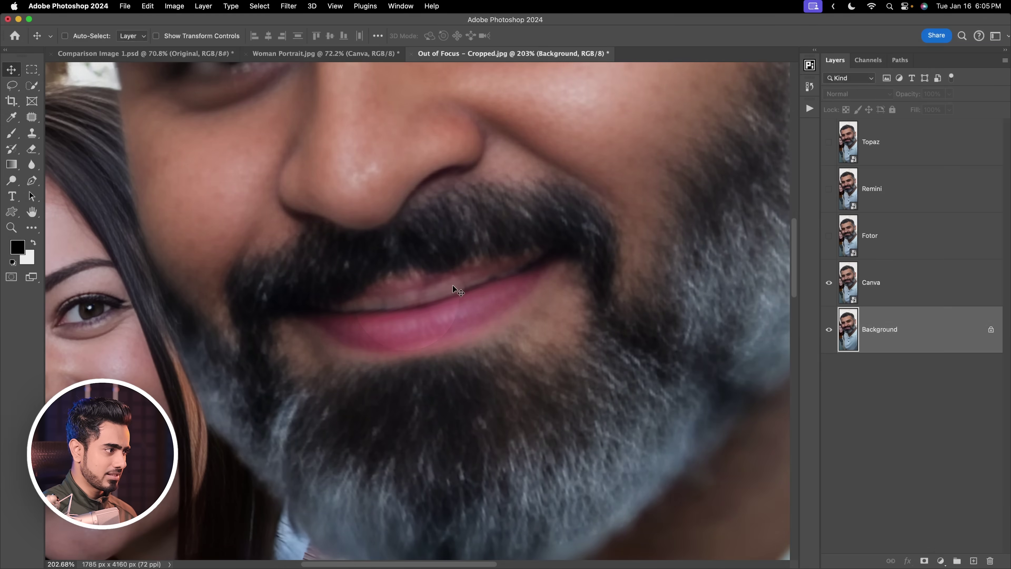
- Compare the man's shirt collar and buttons in the Canva layer with the Background, leaving Canva visible
{"action": "scroll", "coordinate": [462, 287], "scroll_direction": "down", "scroll_amount": 8}
{"action": "scroll", "coordinate": [440, 315], "scroll_direction": "down", "scroll_amount": 3}
{"action": "scroll", "coordinate": [474, 319], "scroll_direction": "up", "scroll_amount": 6}
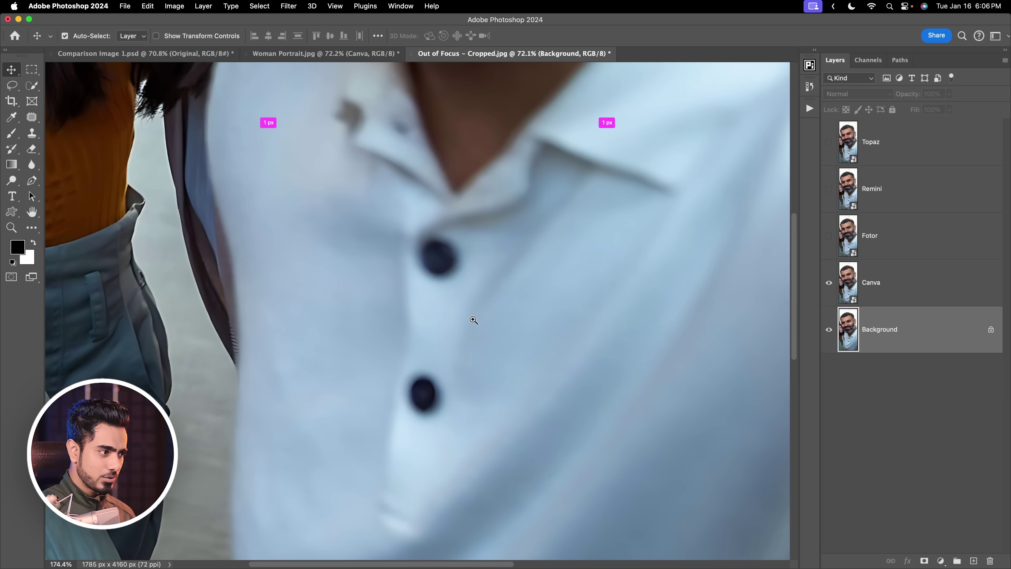
{"action": "left_click", "coordinate": [828, 284]}
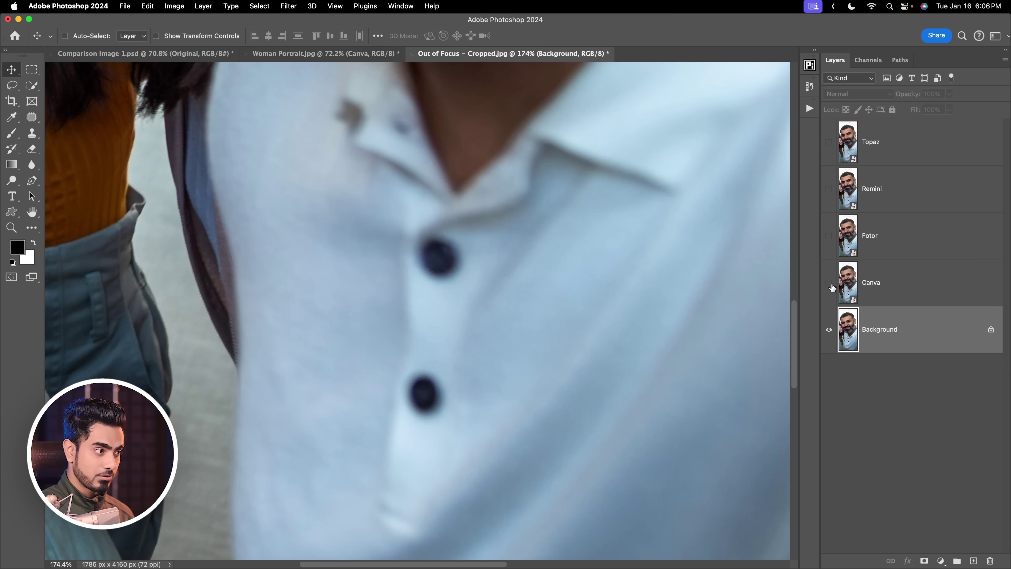
{"action": "scroll", "coordinate": [661, 279], "scroll_direction": "down", "scroll_amount": 5}
{"action": "scroll", "coordinate": [492, 319], "scroll_direction": "up", "scroll_amount": 4}
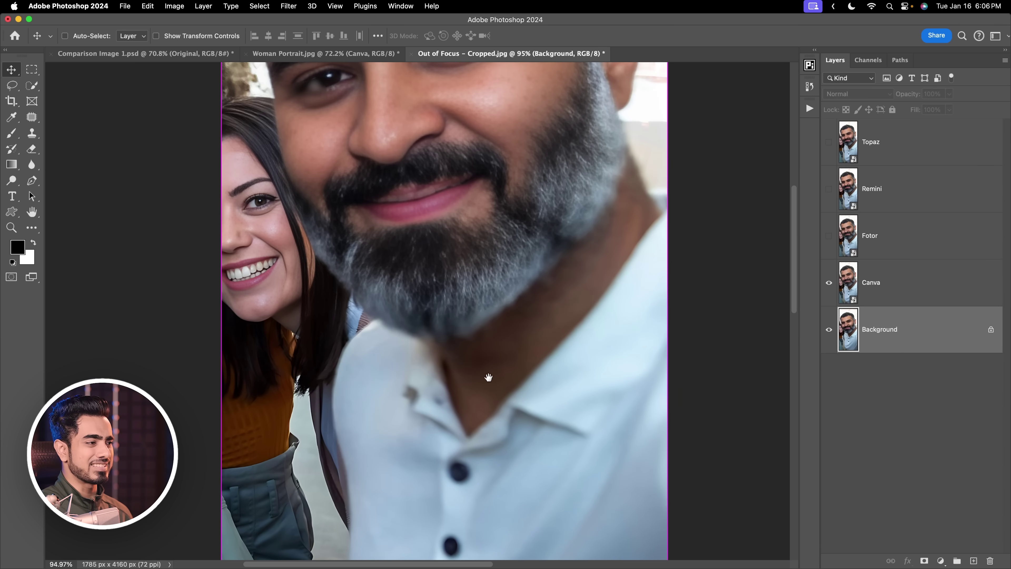
- Show the Fotor layer above Canva and look over the man's face, teeth, hair and beard
{"action": "scroll", "coordinate": [501, 391], "scroll_direction": "up", "scroll_amount": 3}
{"action": "left_click", "coordinate": [829, 236]}
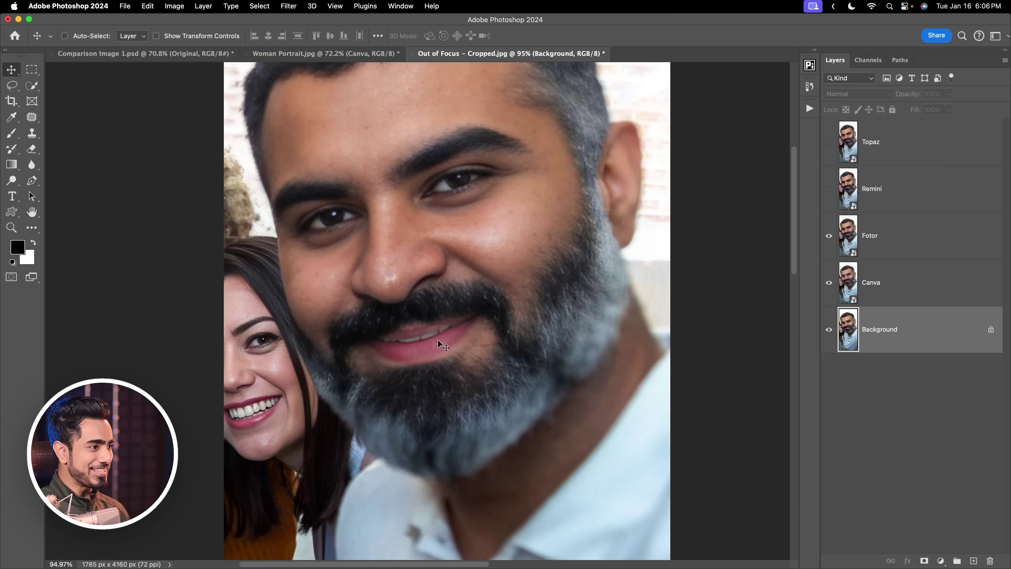
{"action": "scroll", "coordinate": [462, 310], "scroll_direction": "down", "scroll_amount": 2}
{"action": "scroll", "coordinate": [462, 309], "scroll_direction": "up", "scroll_amount": 1}
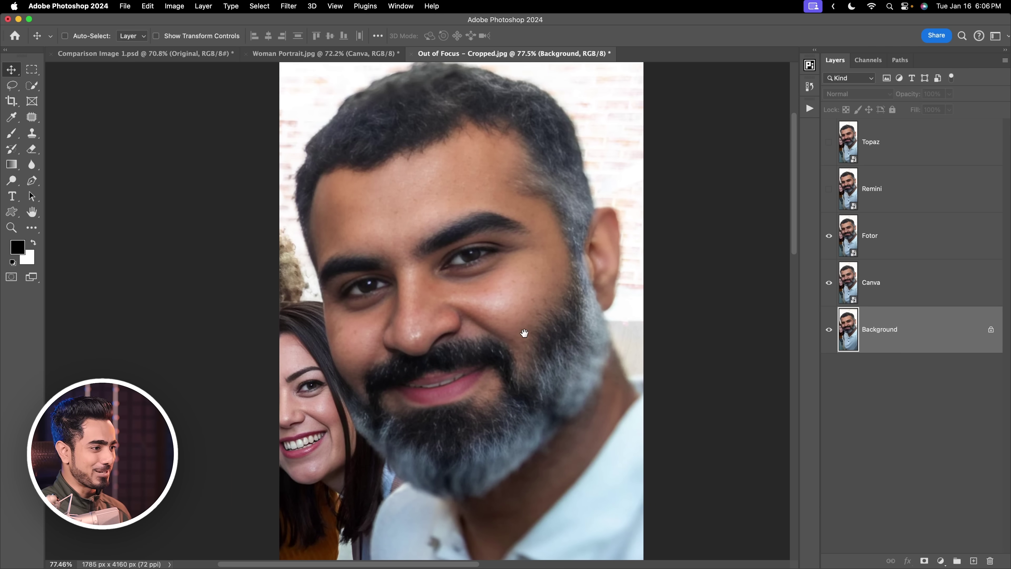
{"action": "scroll", "coordinate": [525, 333], "scroll_direction": "up", "scroll_amount": 4}
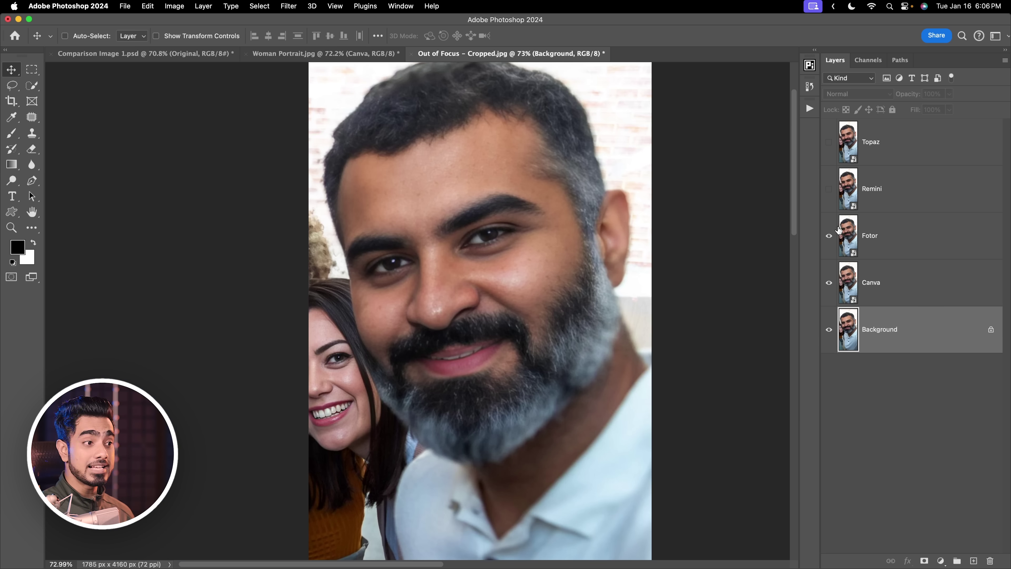
- Show the Remini layer and examine the man's eyes, nose and the cheek beside the woman up close
{"action": "left_click", "coordinate": [829, 189]}
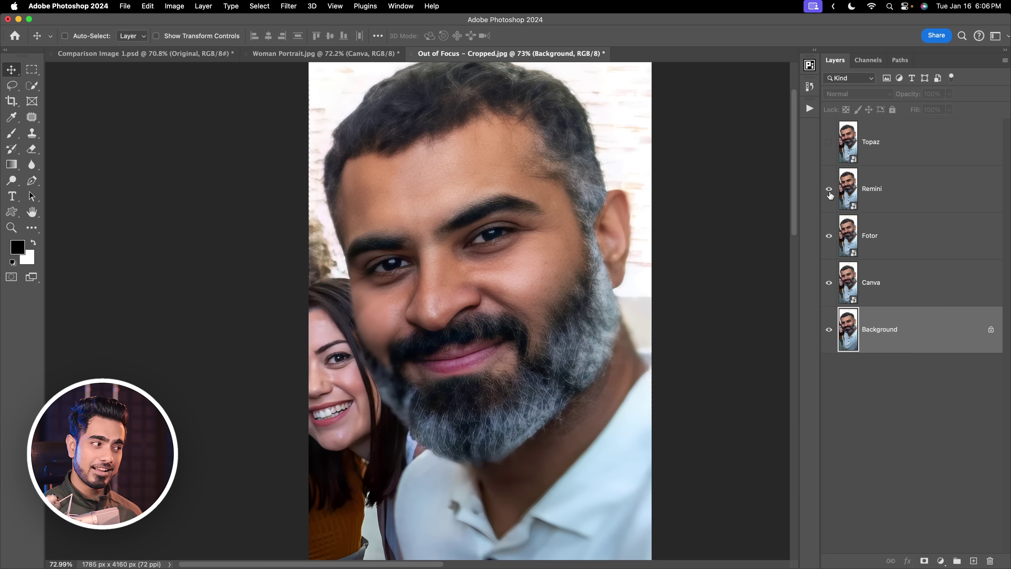
{"action": "left_click", "coordinate": [496, 244]}
{"action": "scroll", "coordinate": [518, 220], "scroll_direction": "down", "scroll_amount": 5}
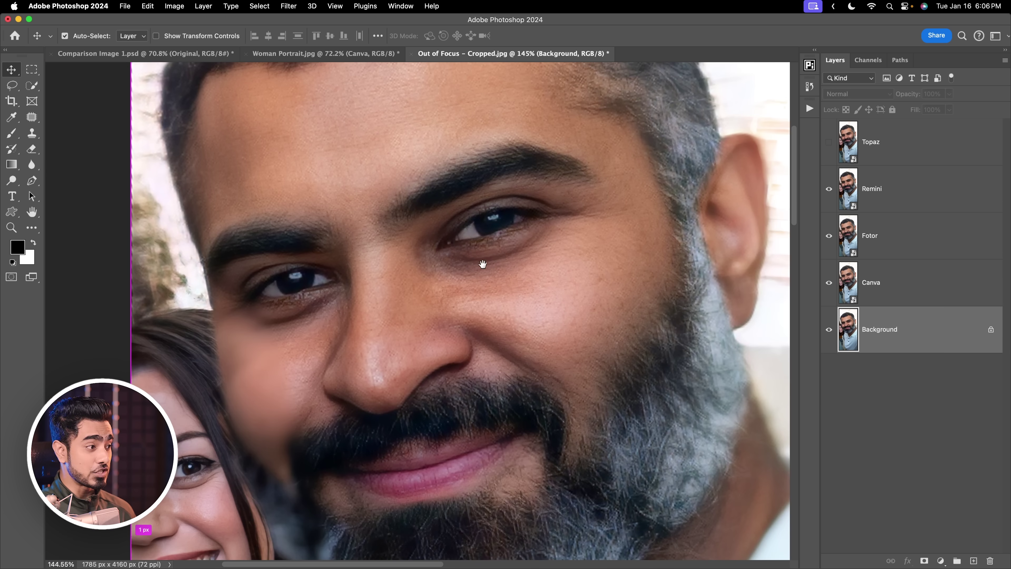
{"action": "scroll", "coordinate": [339, 294], "scroll_direction": "up", "scroll_amount": 5}
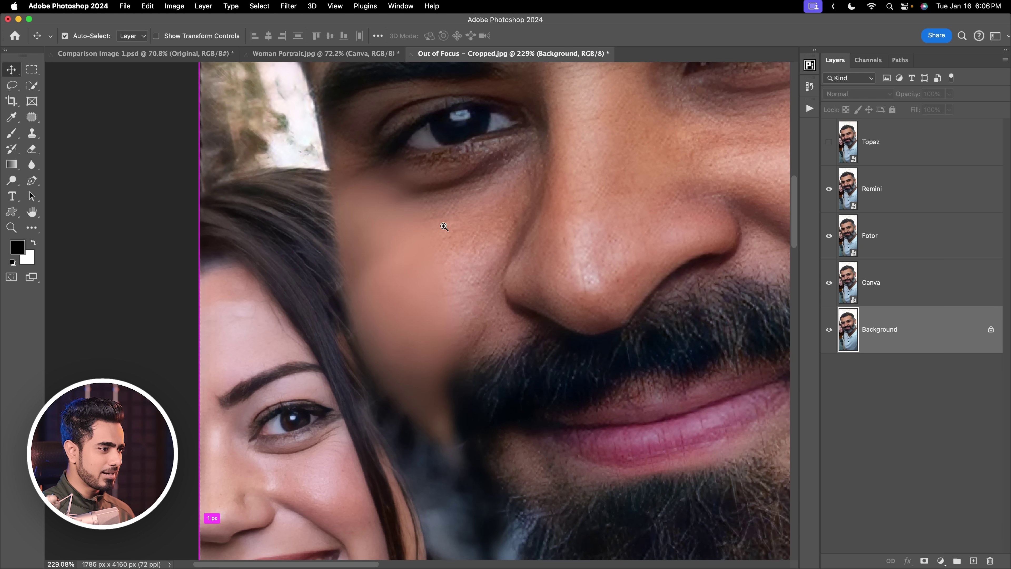
- Examine the man's cheek, nose and beard in the Remini layer up close, and look over the whole photo
{"action": "scroll", "coordinate": [542, 332], "scroll_direction": "down", "scroll_amount": 5}
{"action": "scroll", "coordinate": [523, 286], "scroll_direction": "up", "scroll_amount": 6}
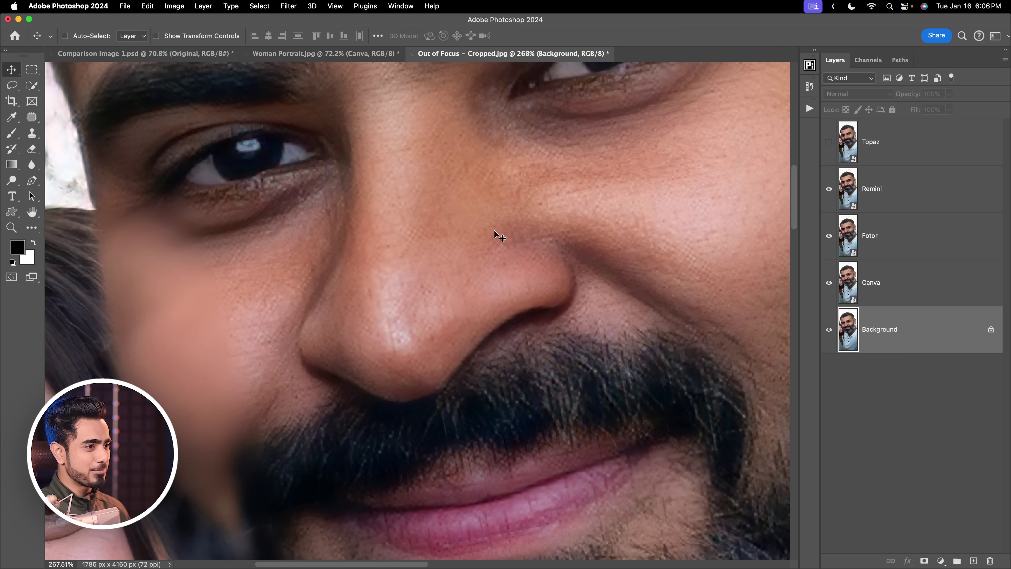
{"action": "scroll", "coordinate": [498, 235], "scroll_direction": "down", "scroll_amount": 5}
{"action": "scroll", "coordinate": [522, 264], "scroll_direction": "down", "scroll_amount": 8}
{"action": "scroll", "coordinate": [536, 317], "scroll_direction": "up", "scroll_amount": 3}
{"action": "scroll", "coordinate": [526, 382], "scroll_direction": "up", "scroll_amount": 2}
{"action": "left_click_drag", "start_coordinate": [535, 384], "coordinate": [523, 425]}
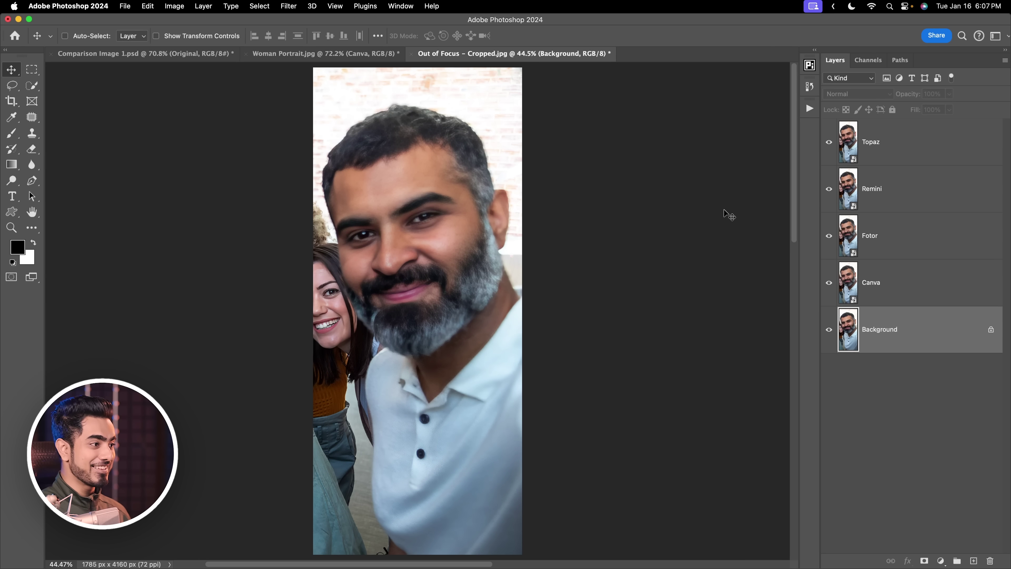
- Examine the man's forehead, eyes, hair and beard in the Topaz layer up close
{"action": "scroll", "coordinate": [457, 218], "scroll_direction": "up", "scroll_amount": 5}
{"action": "left_click_drag", "start_coordinate": [458, 218], "coordinate": [459, 250]}
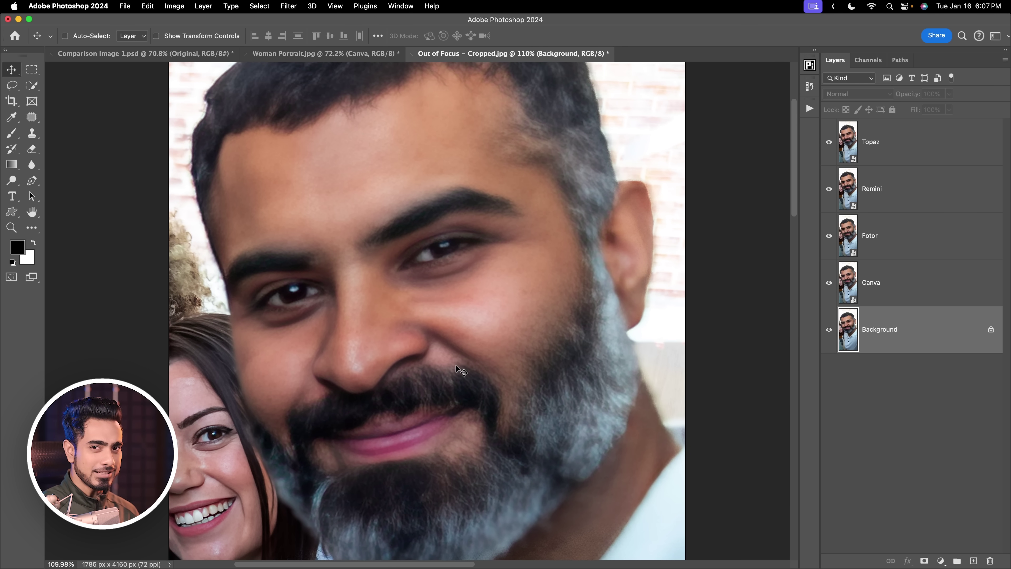
{"action": "left_click_drag", "start_coordinate": [477, 170], "coordinate": [493, 211]}
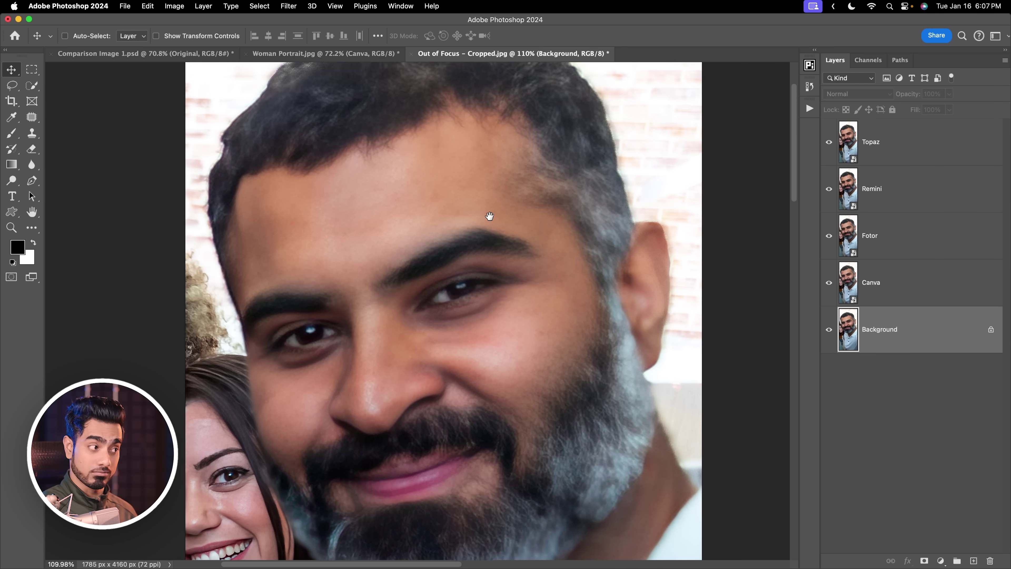
- Compare the man's face in the Topaz layer with the Remini and Fotor layers, leaving Topaz and Remini visible
{"action": "left_click", "coordinate": [830, 145]}
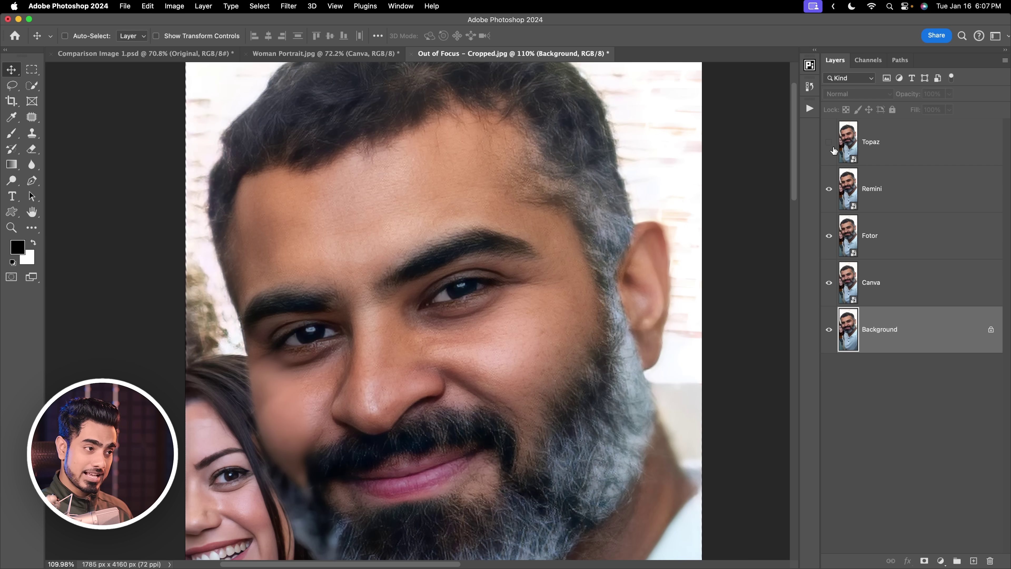
{"action": "left_click", "coordinate": [830, 192]}
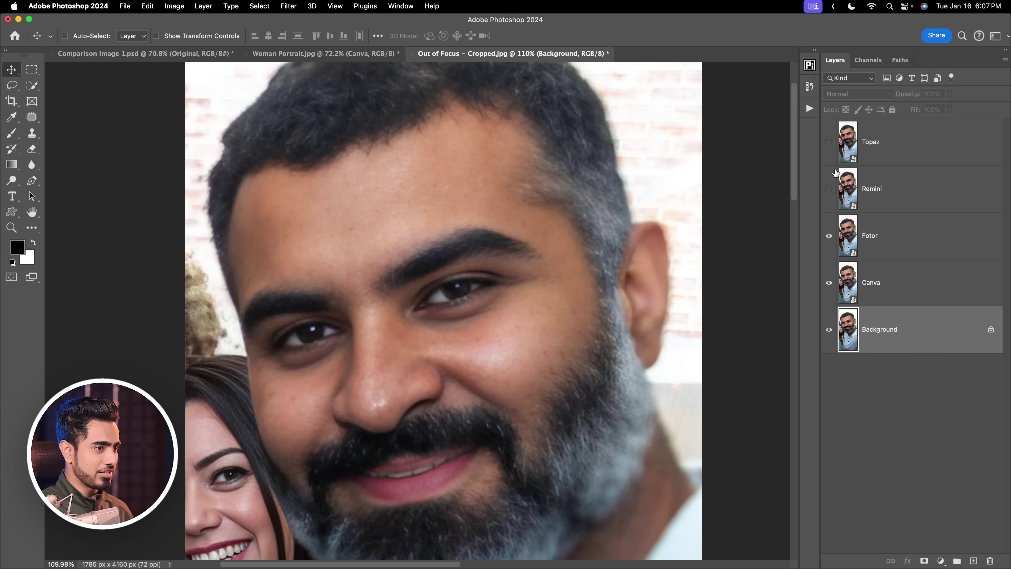
{"action": "left_click", "coordinate": [830, 189]}
{"action": "left_click", "coordinate": [830, 142]}
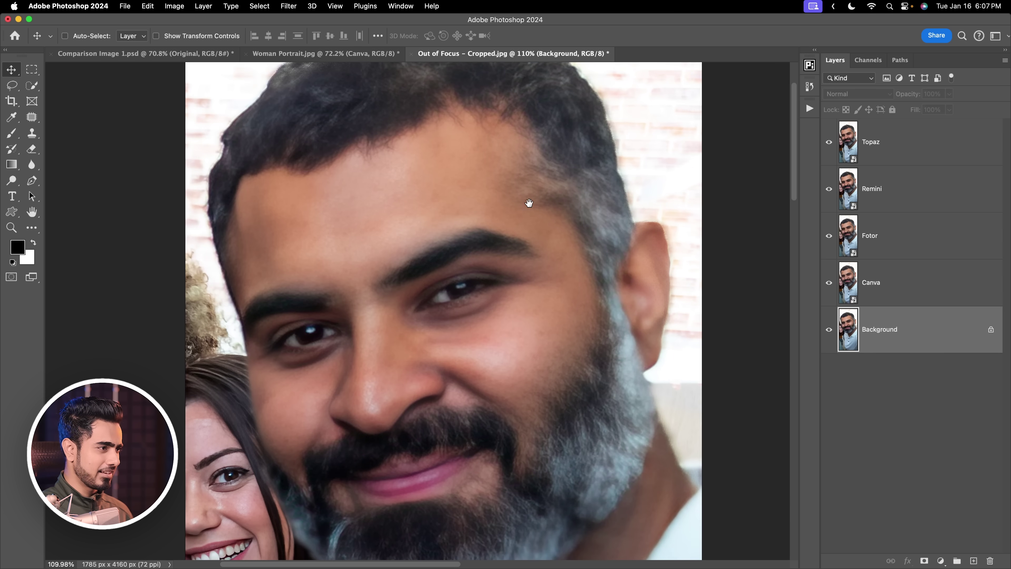
- Examine the man's beard, shirt collar and buttons in the Topaz layer, and return to the full photo view
{"action": "scroll", "coordinate": [531, 210], "scroll_direction": "up", "scroll_amount": 3}
{"action": "scroll", "coordinate": [569, 215], "scroll_direction": "down", "scroll_amount": 10}
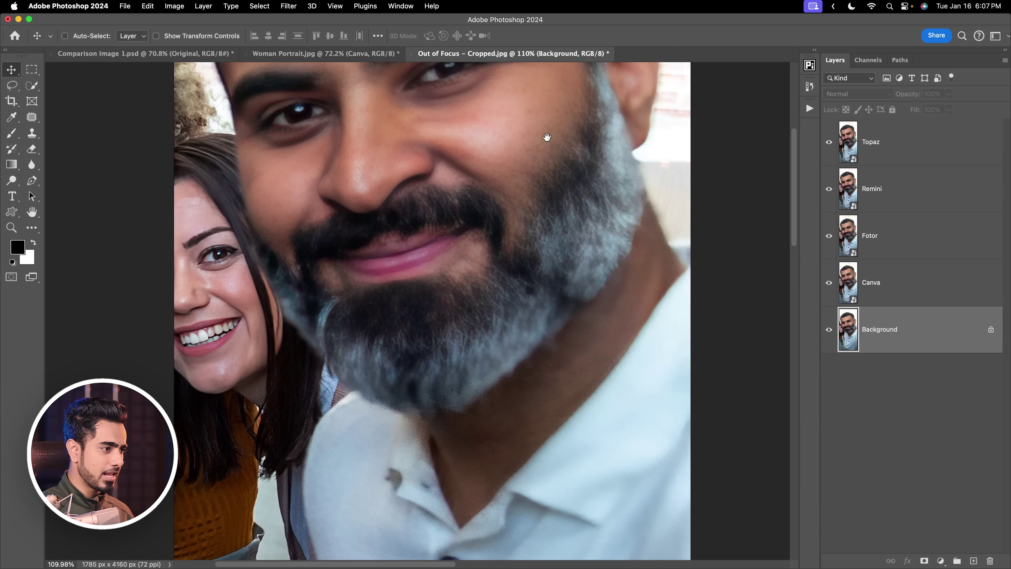
{"action": "scroll", "coordinate": [441, 414], "scroll_direction": "down", "scroll_amount": 8}
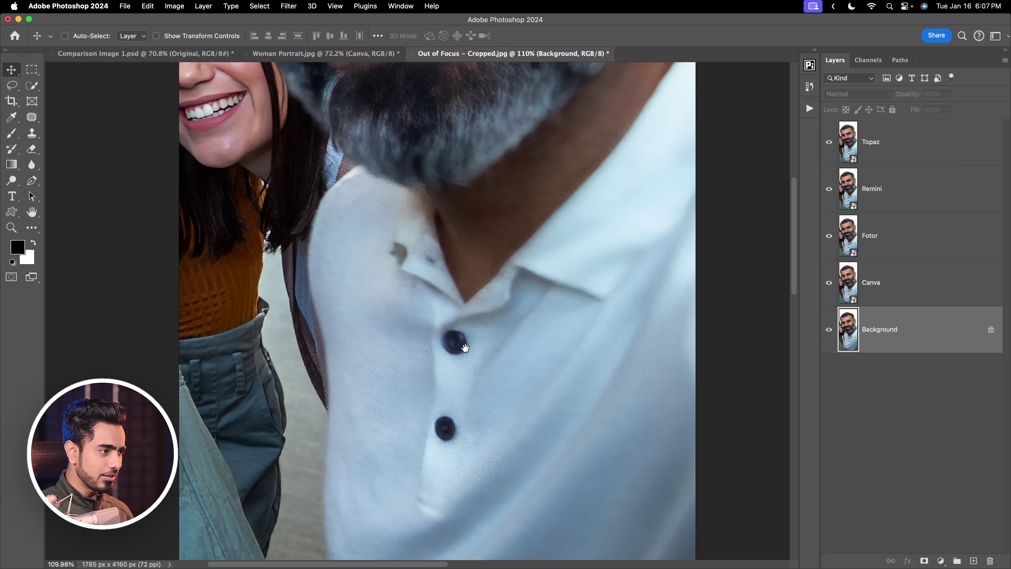
{"action": "scroll", "coordinate": [461, 307], "scroll_direction": "up", "scroll_amount": 3}
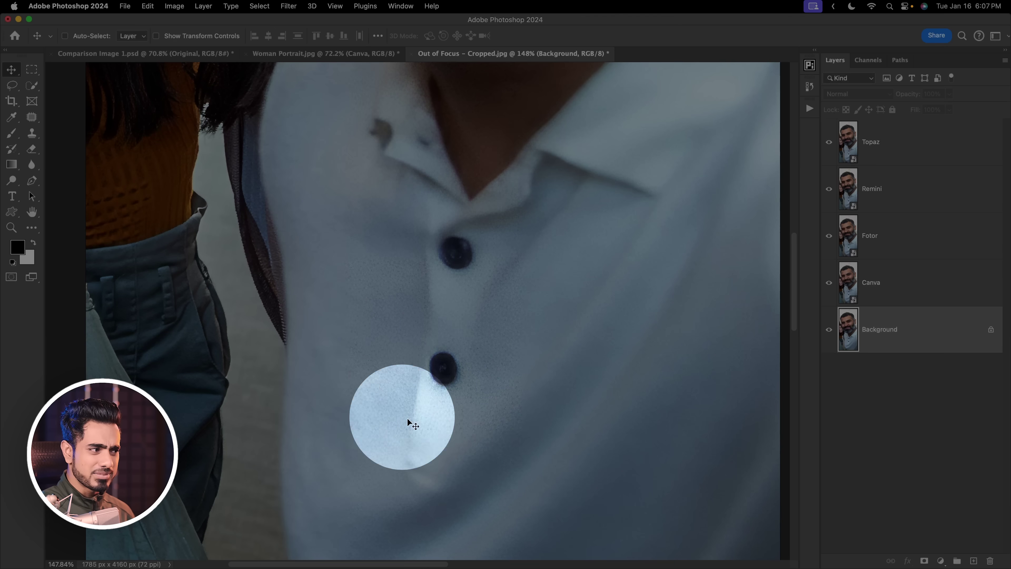
{"action": "key", "text": "super+0"}
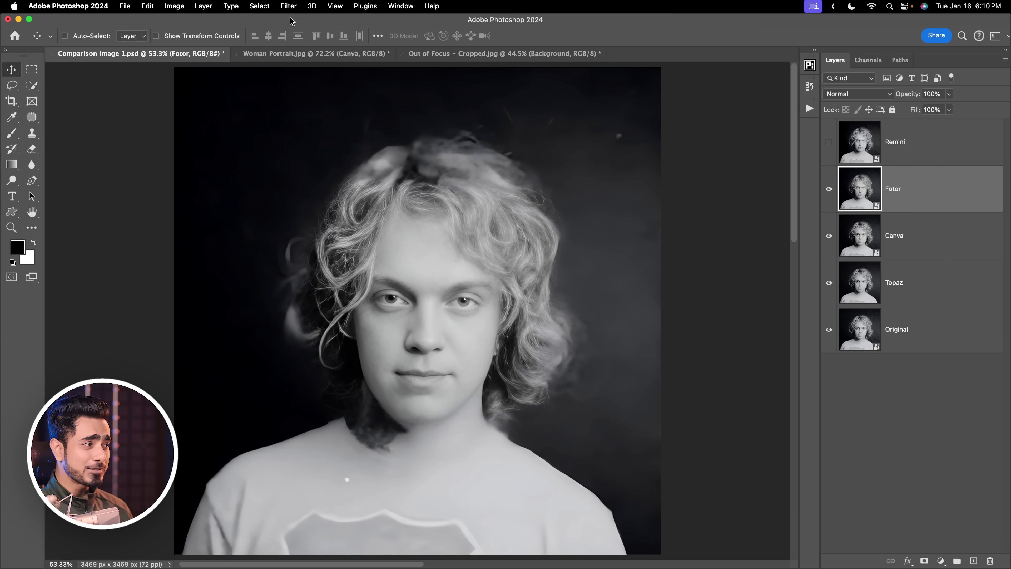
- Open Neural Filters for the Fotor layer of Comparison Image 1.psd and enable the Colorize filter
{"action": "left_click", "coordinate": [289, 6]}
{"action": "left_click", "coordinate": [312, 59]}
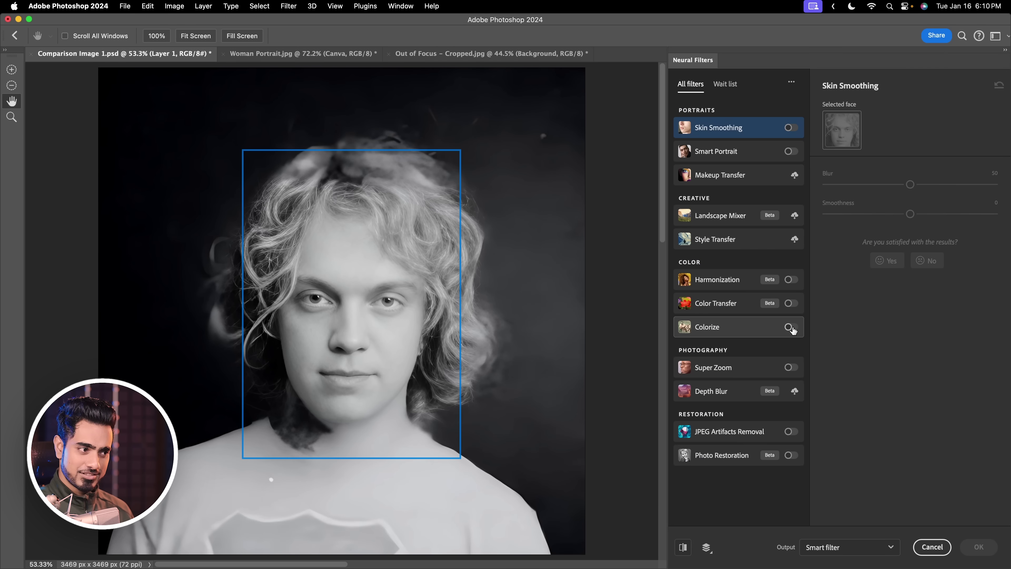
{"action": "left_click", "coordinate": [791, 327]}
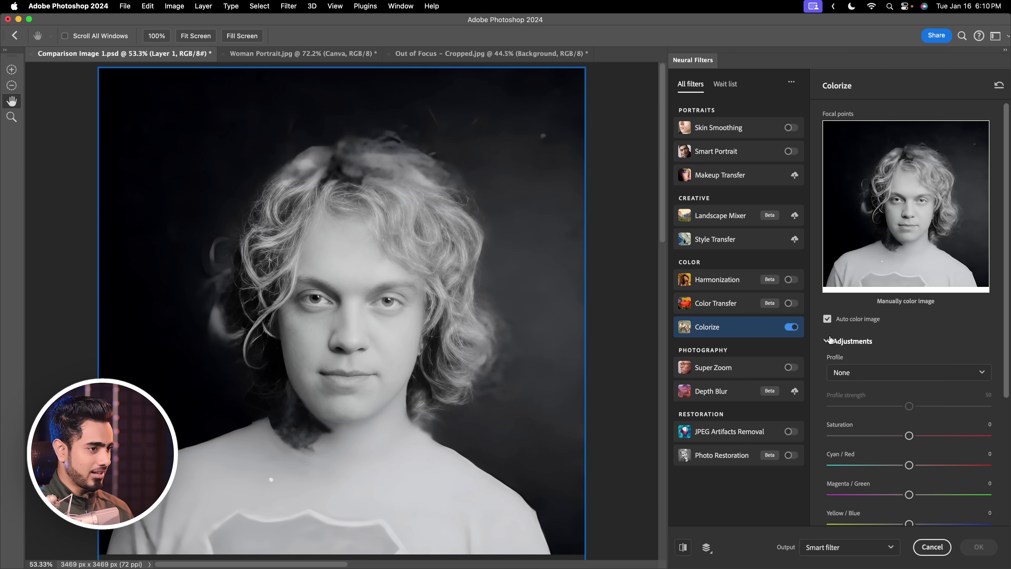